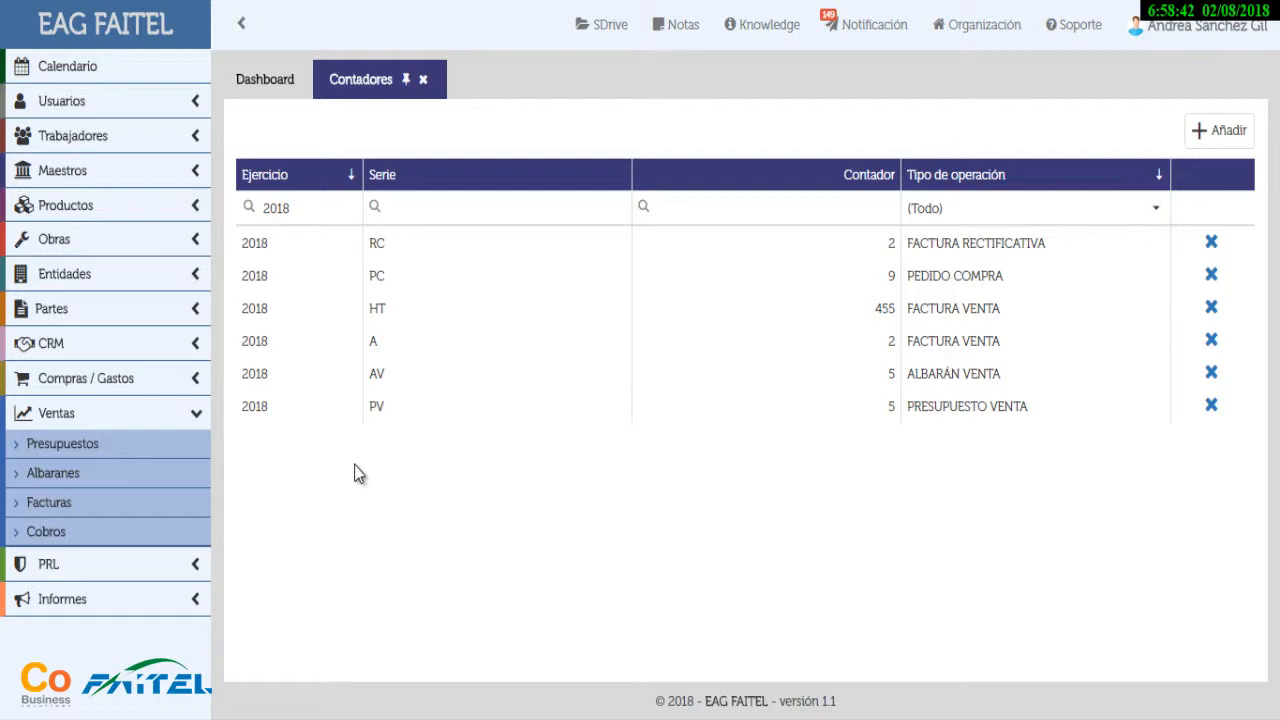
# Close the Contadores tab with the 2018 document counters
pyautogui.click(424, 80)
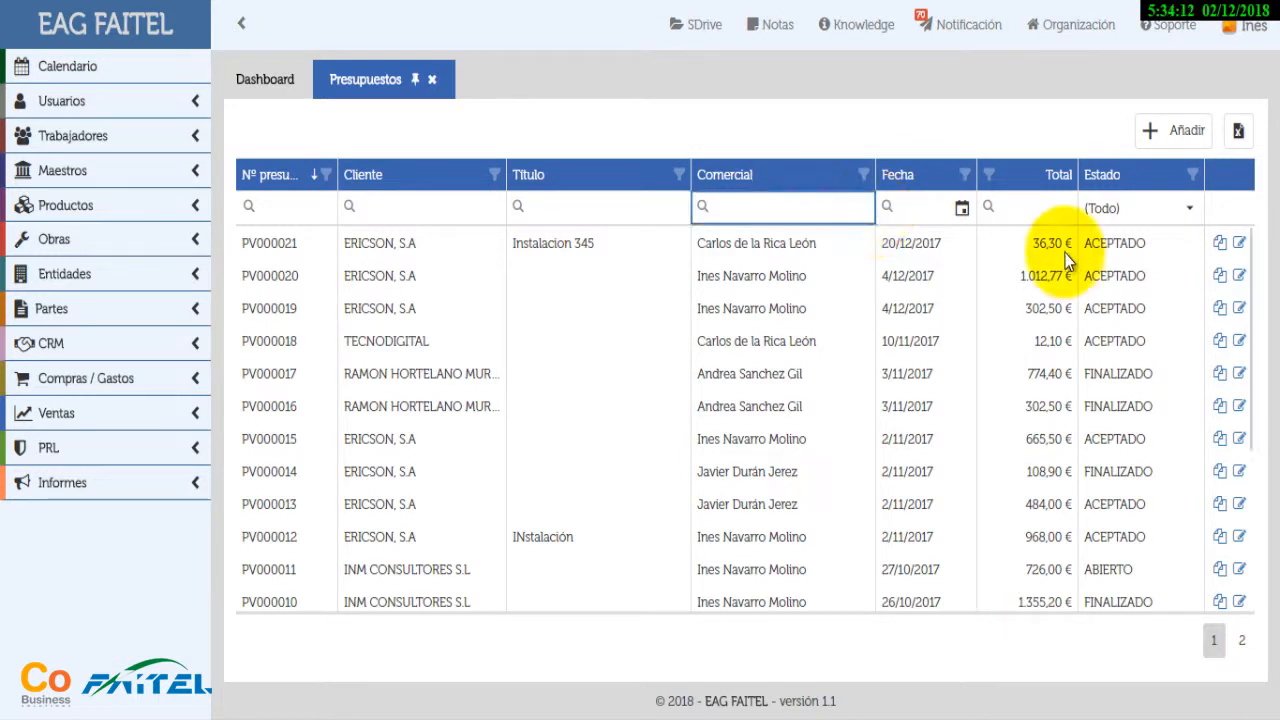
# Open the Ventas > Presupuestos list of sales quotes
pyautogui.click(1018, 137)
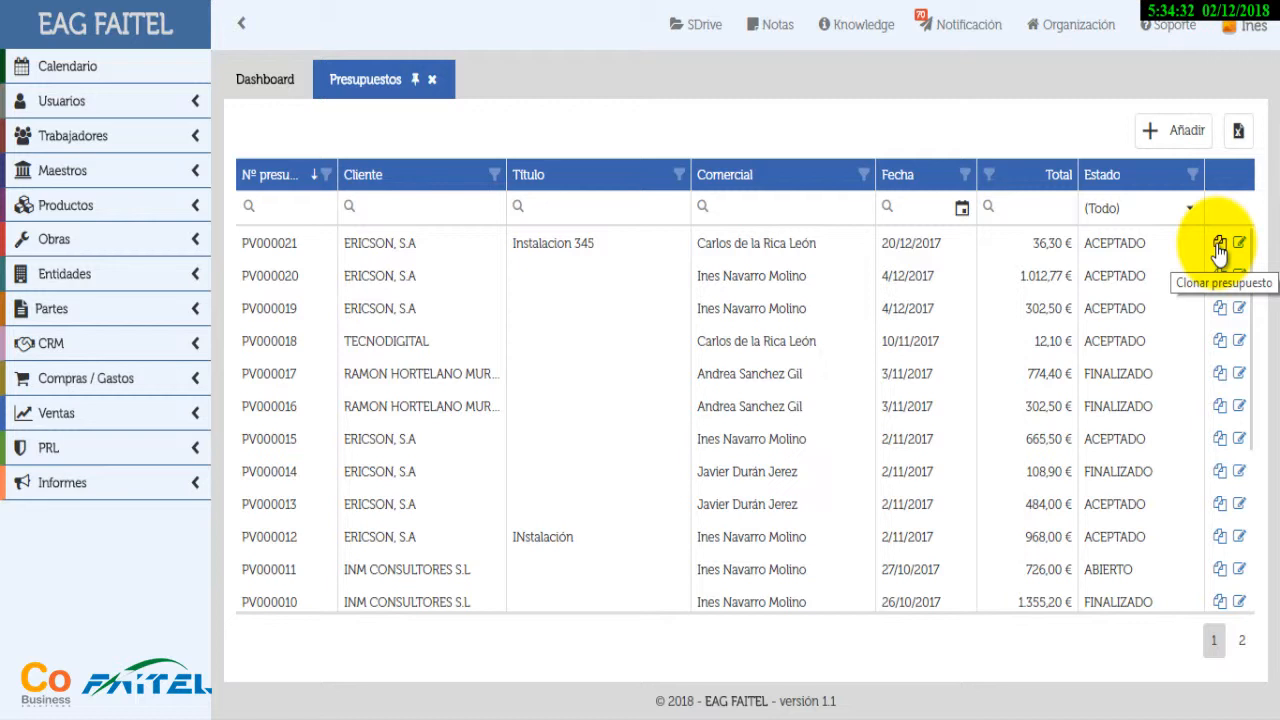
# Add a new blank quote and collapse the left sidebar to widen the form
pyautogui.click(1166, 140)
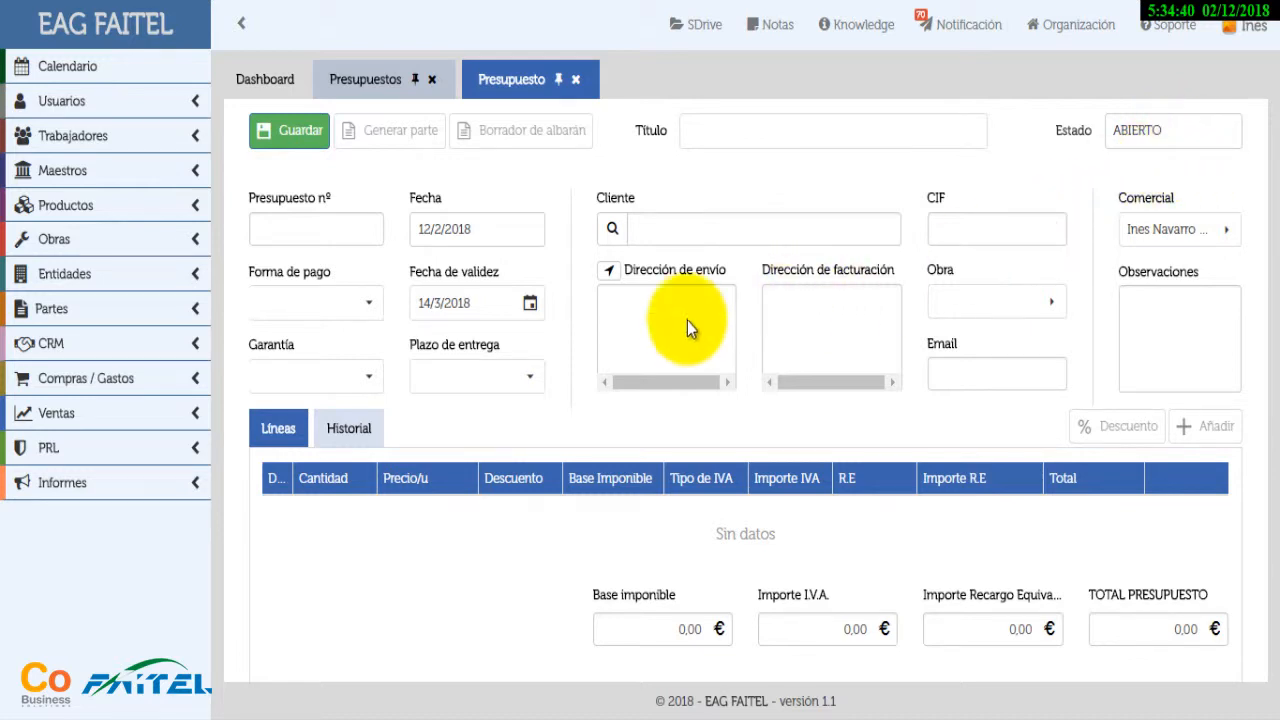
pyautogui.click(240, 24)
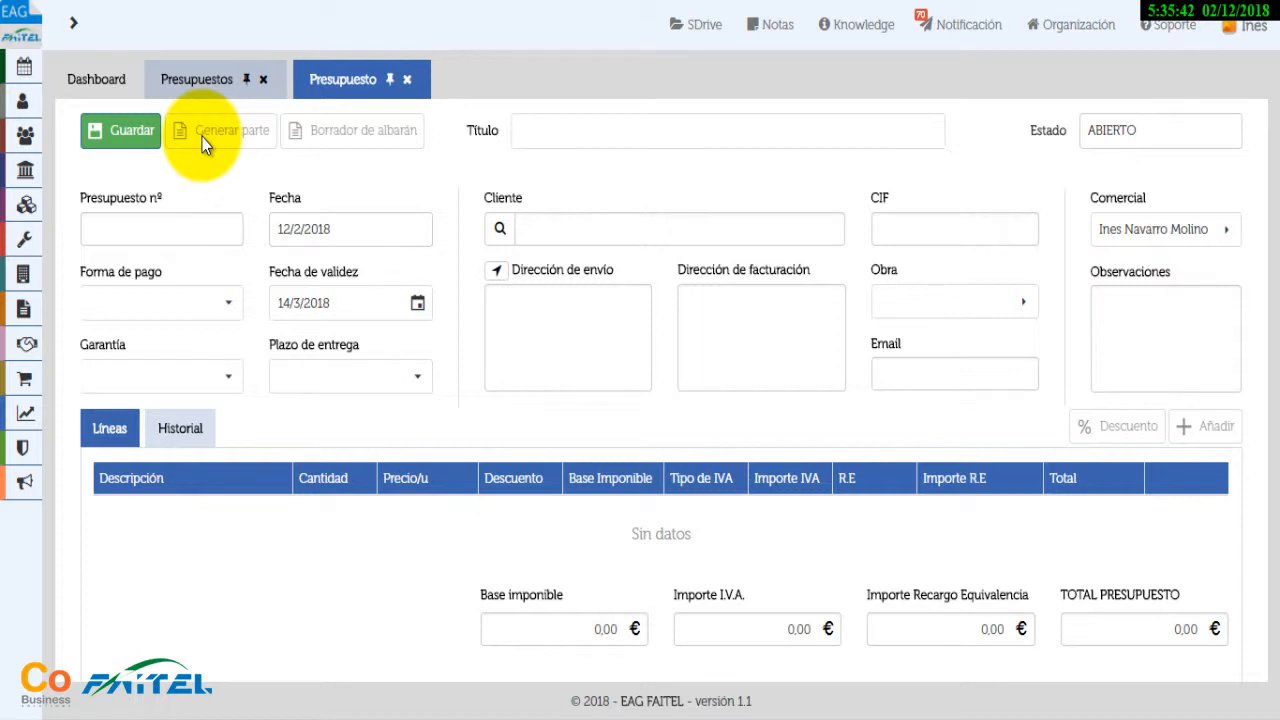
# Title the quote 'Averia 123' and set the payment method to Contado
pyautogui.click(598, 131)
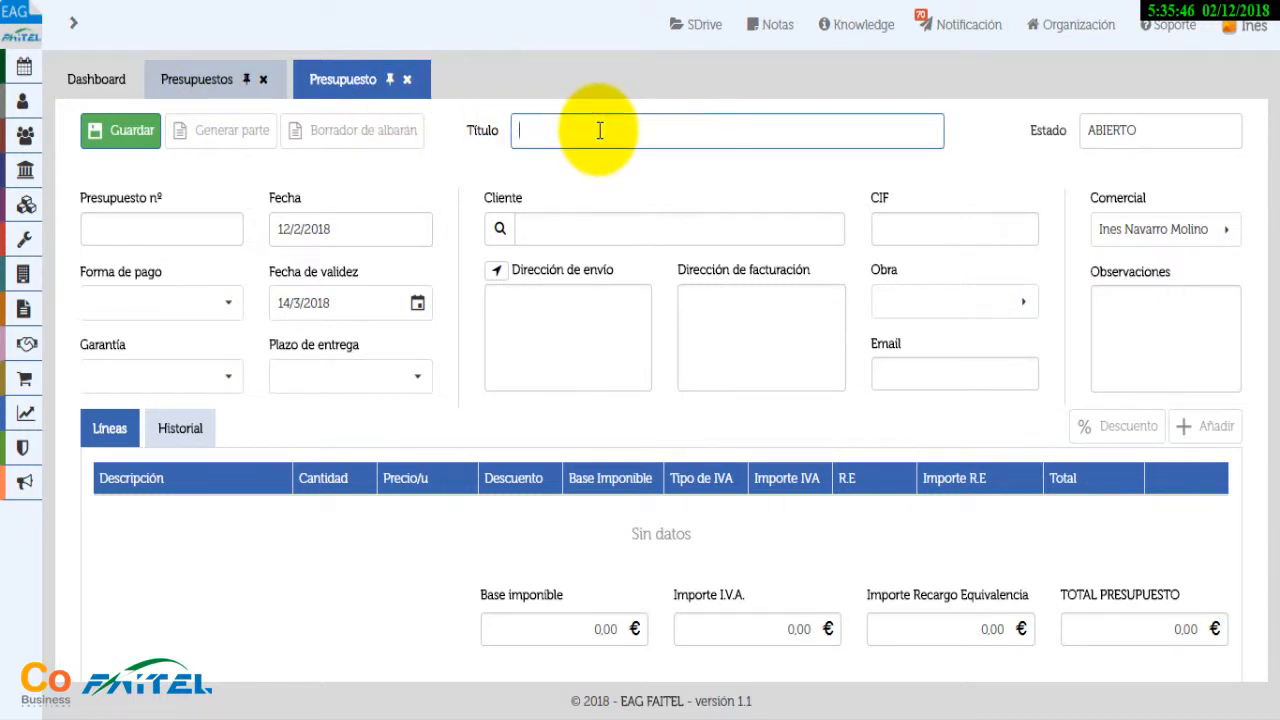
pyautogui.write('Averia 123')
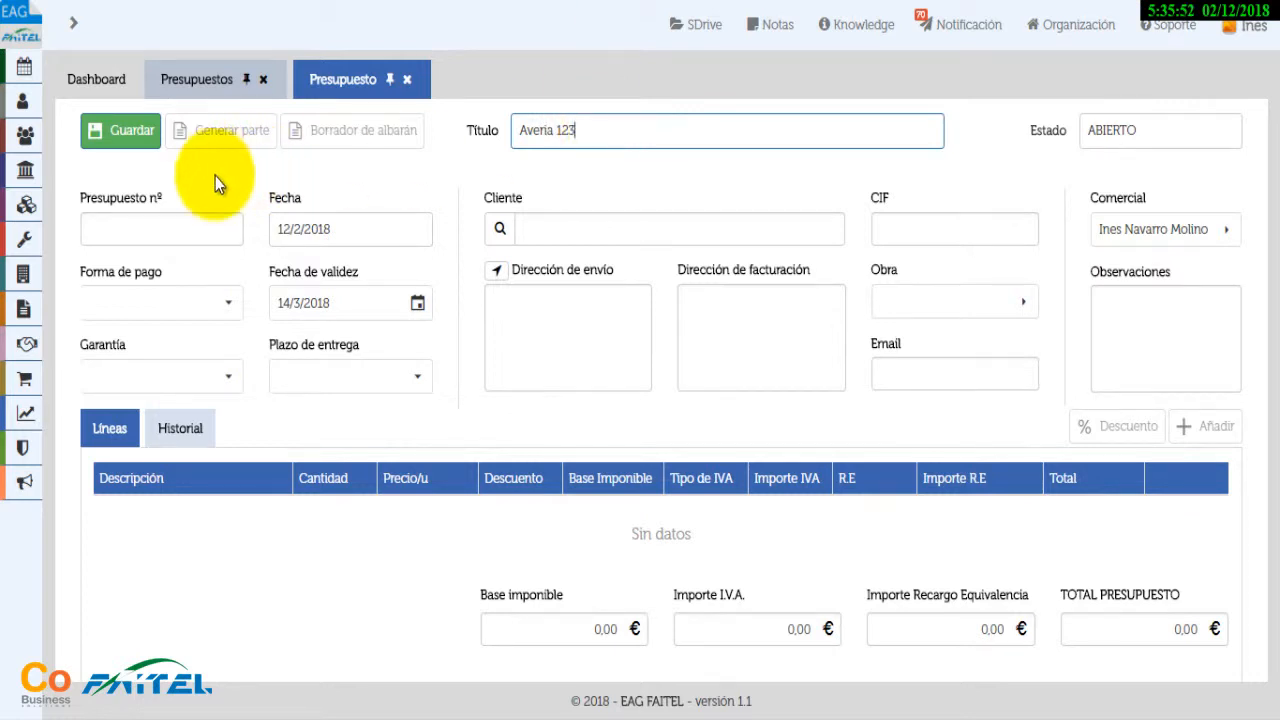
pyautogui.click(189, 230)
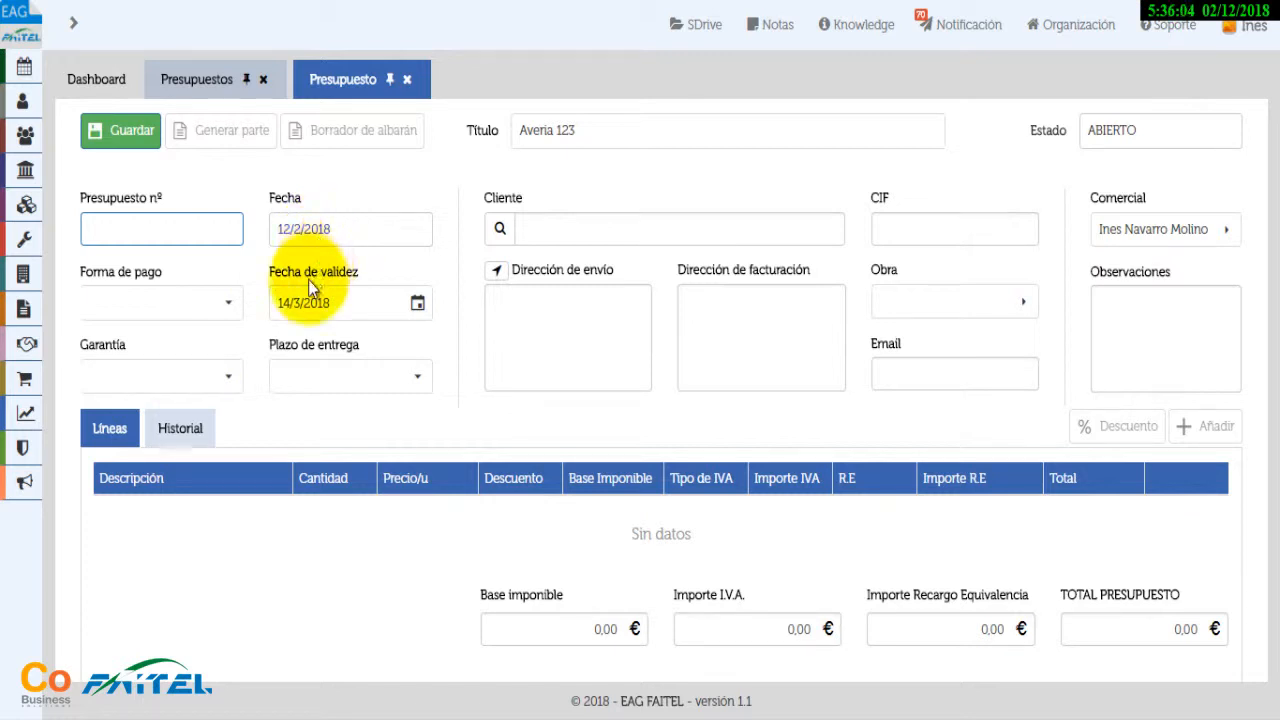
pyautogui.click(230, 310)
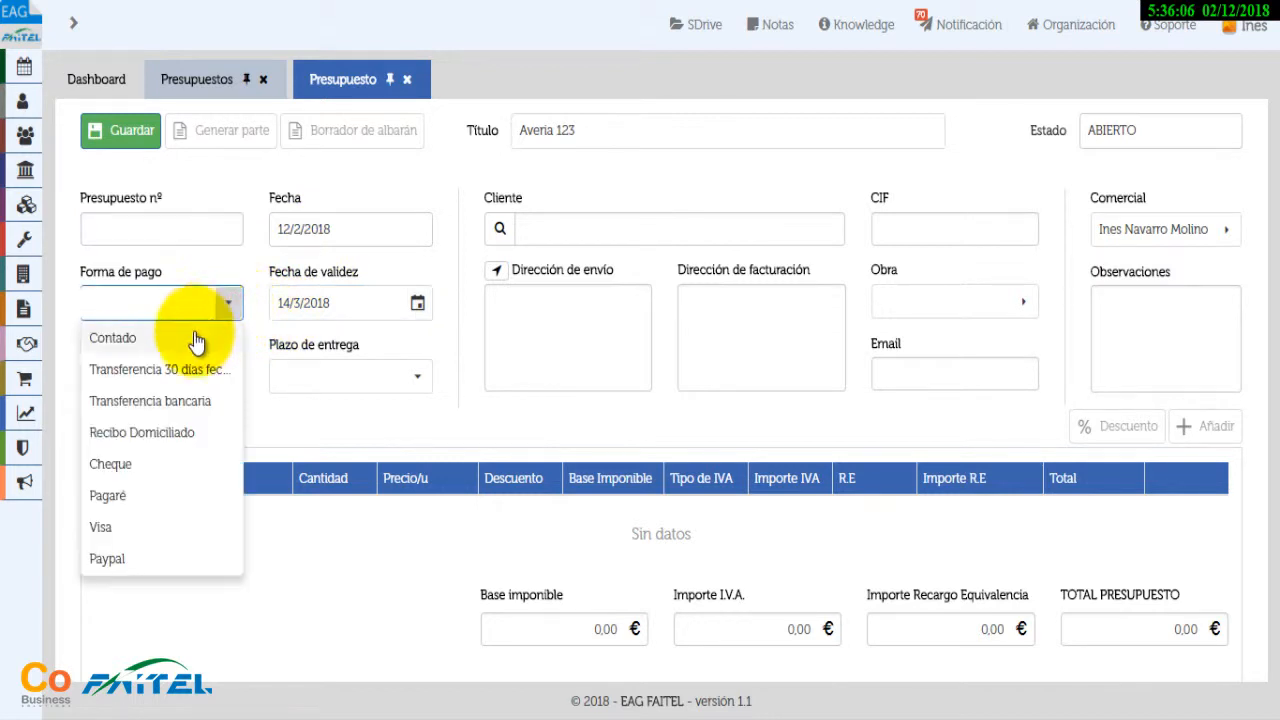
pyautogui.click(179, 337)
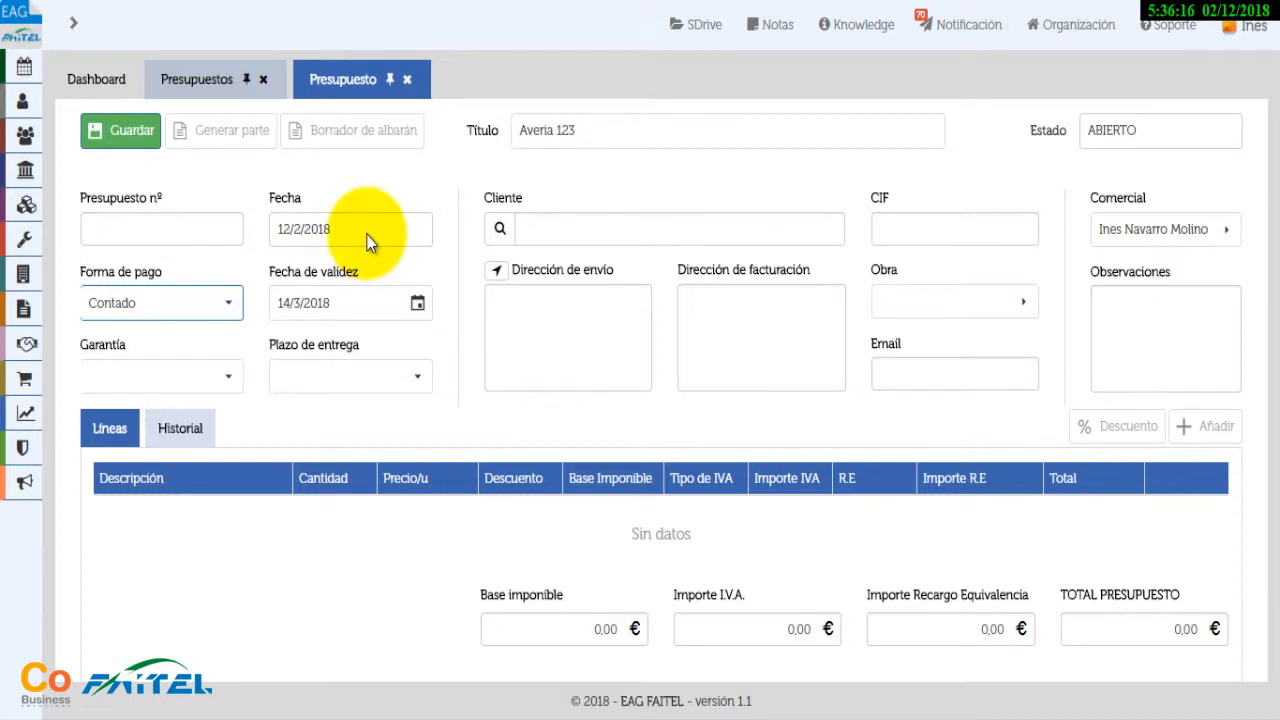
# Set warranty and delivery term to Sin definir, then bring up the customer search
pyautogui.click(229, 378)
pyautogui.click(147, 447)
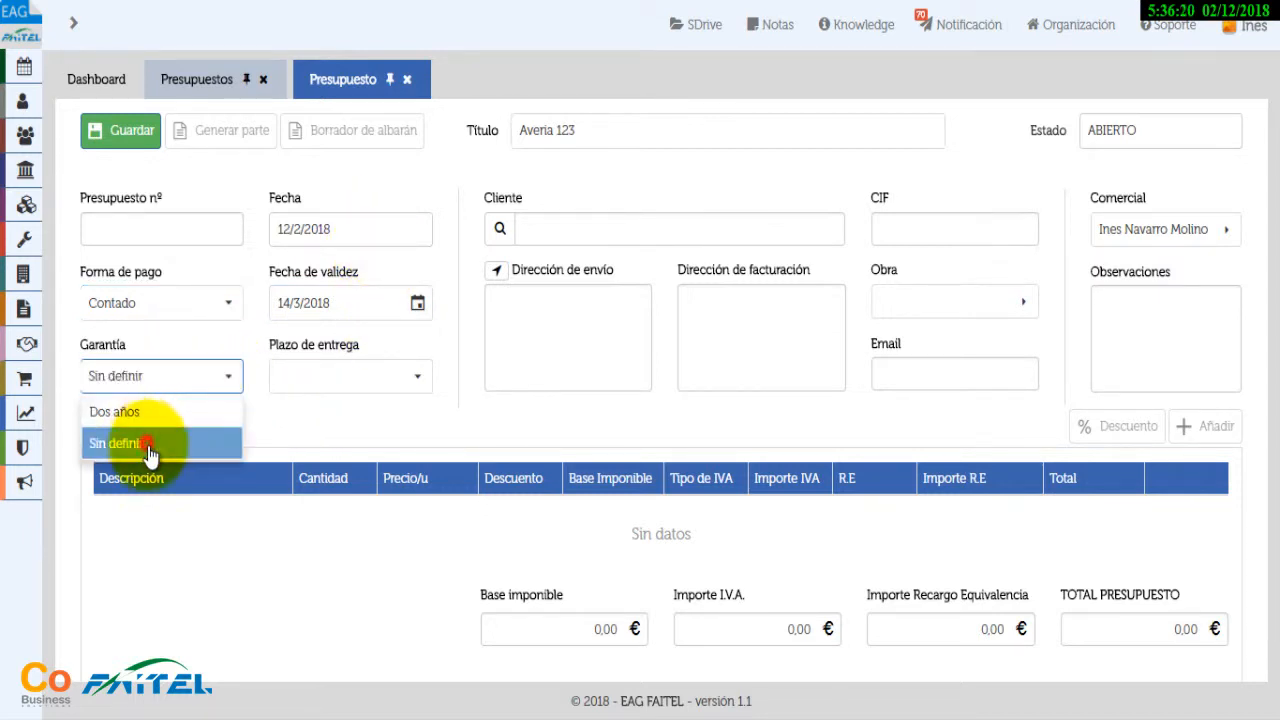
pyautogui.click(421, 373)
pyautogui.click(316, 414)
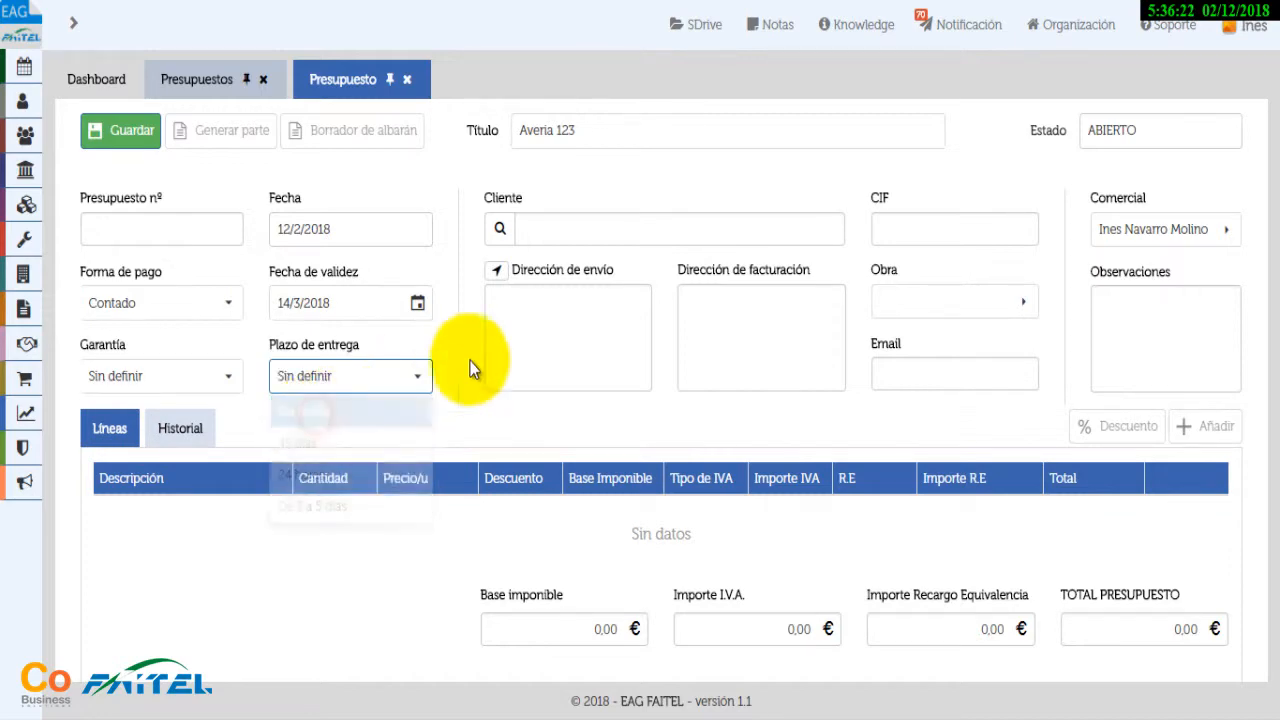
pyautogui.click(501, 230)
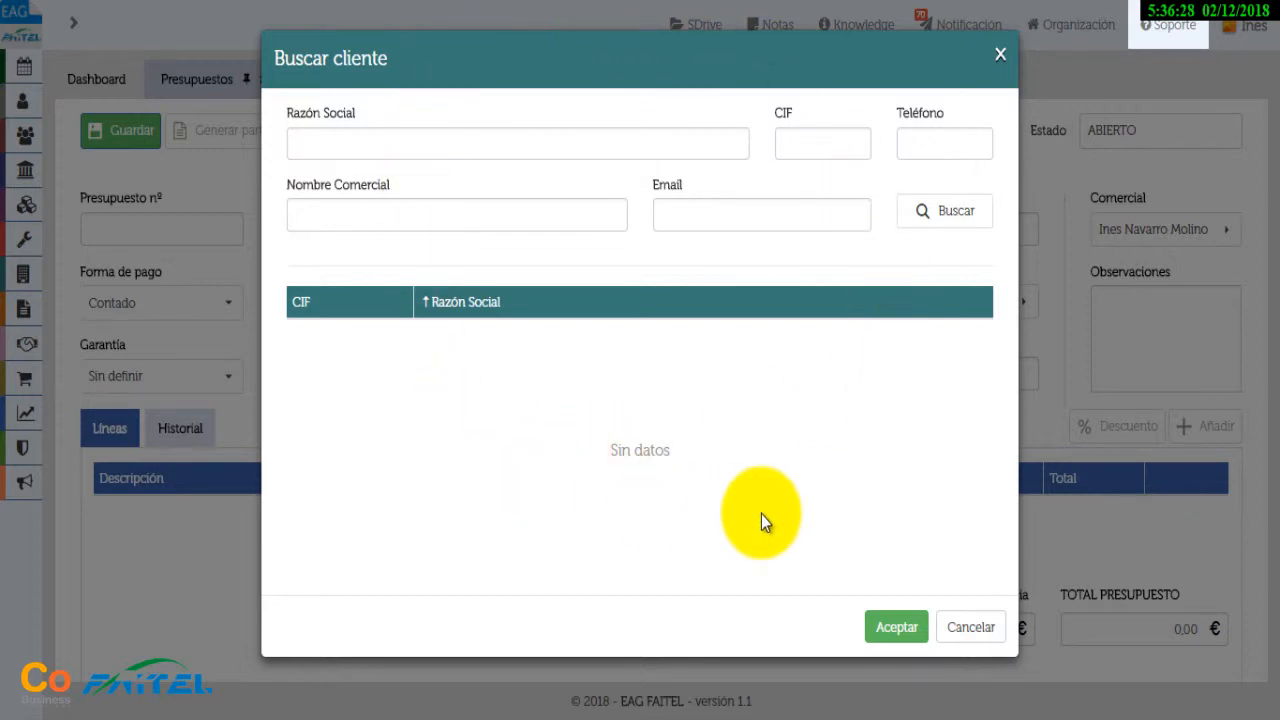
# Search clients by company name and choose ERICSON, S.A as the quote's customer
pyautogui.click(415, 155)
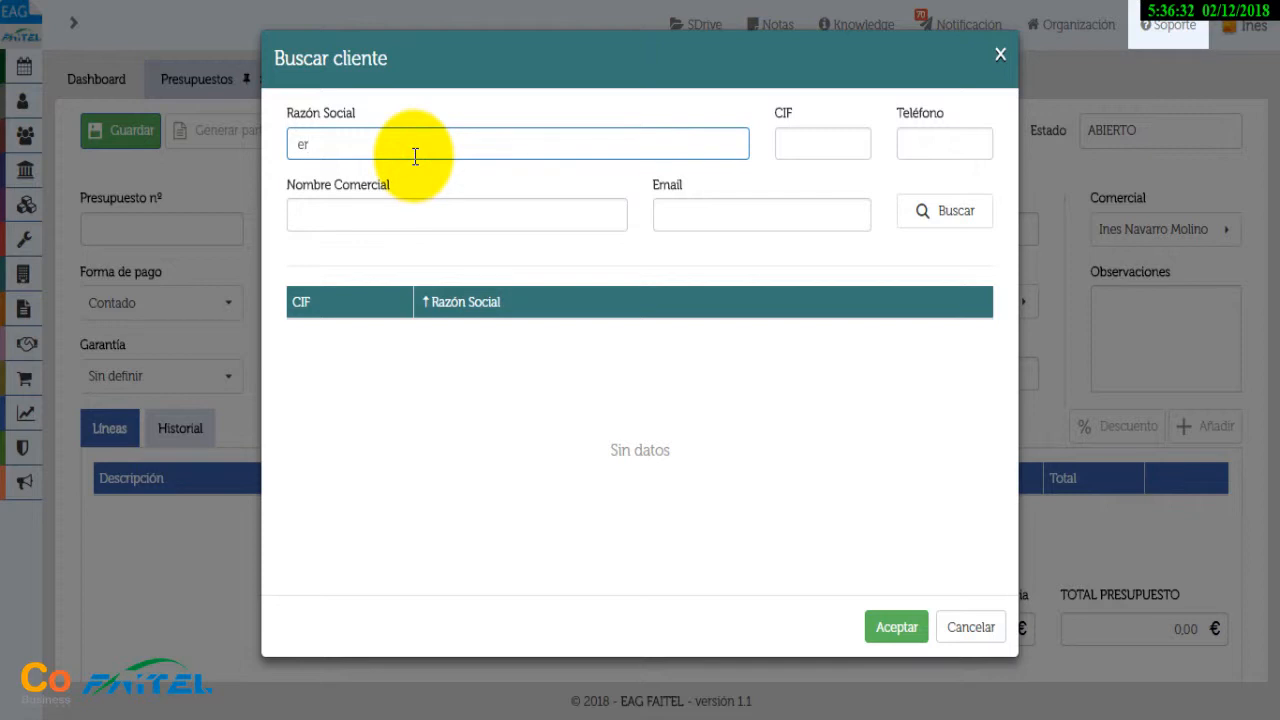
pyautogui.click(966, 213)
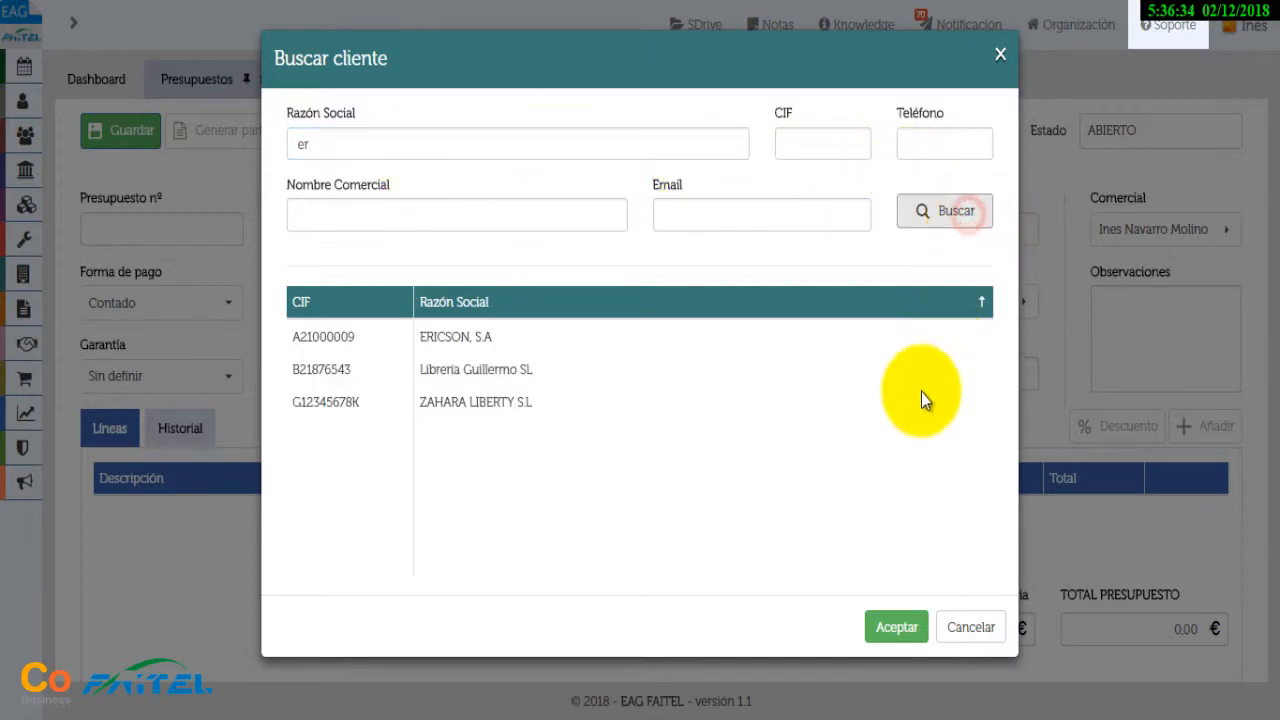
pyautogui.click(459, 342)
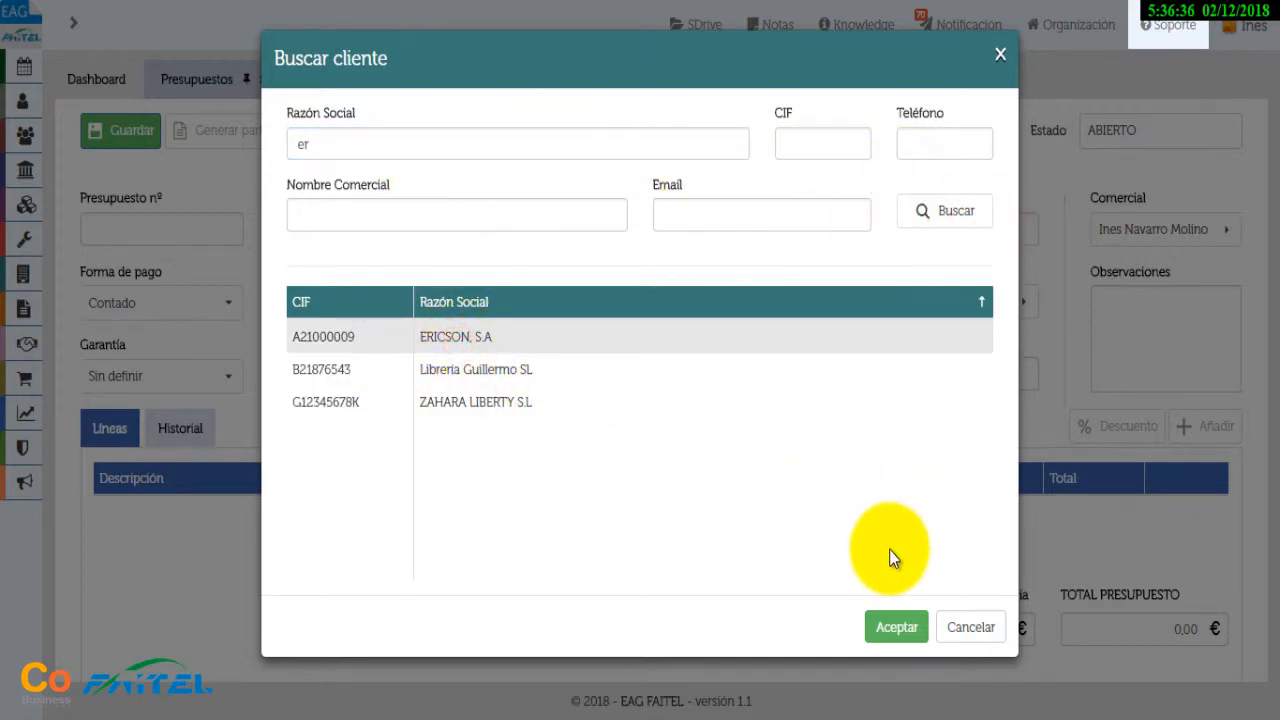
pyautogui.click(895, 628)
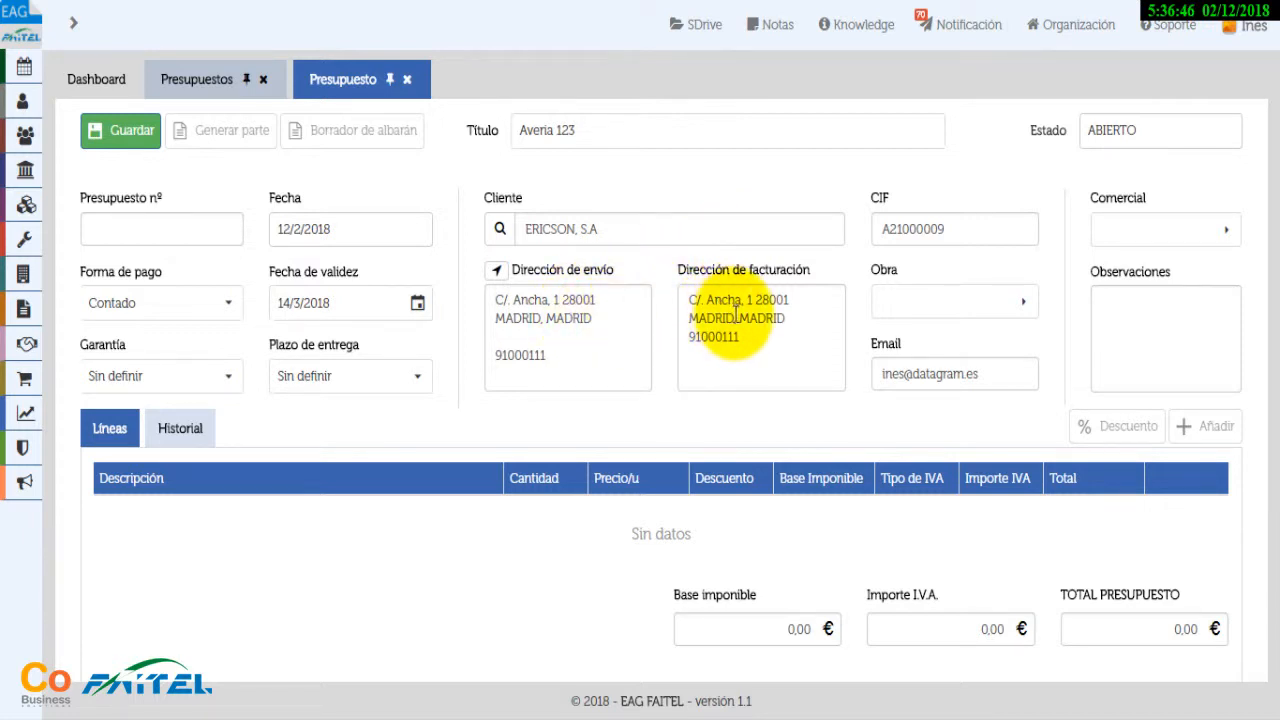
# Leave Obra empty, pick a Comercial, and save the quote as PV/2018/5
pyautogui.click(1027, 305)
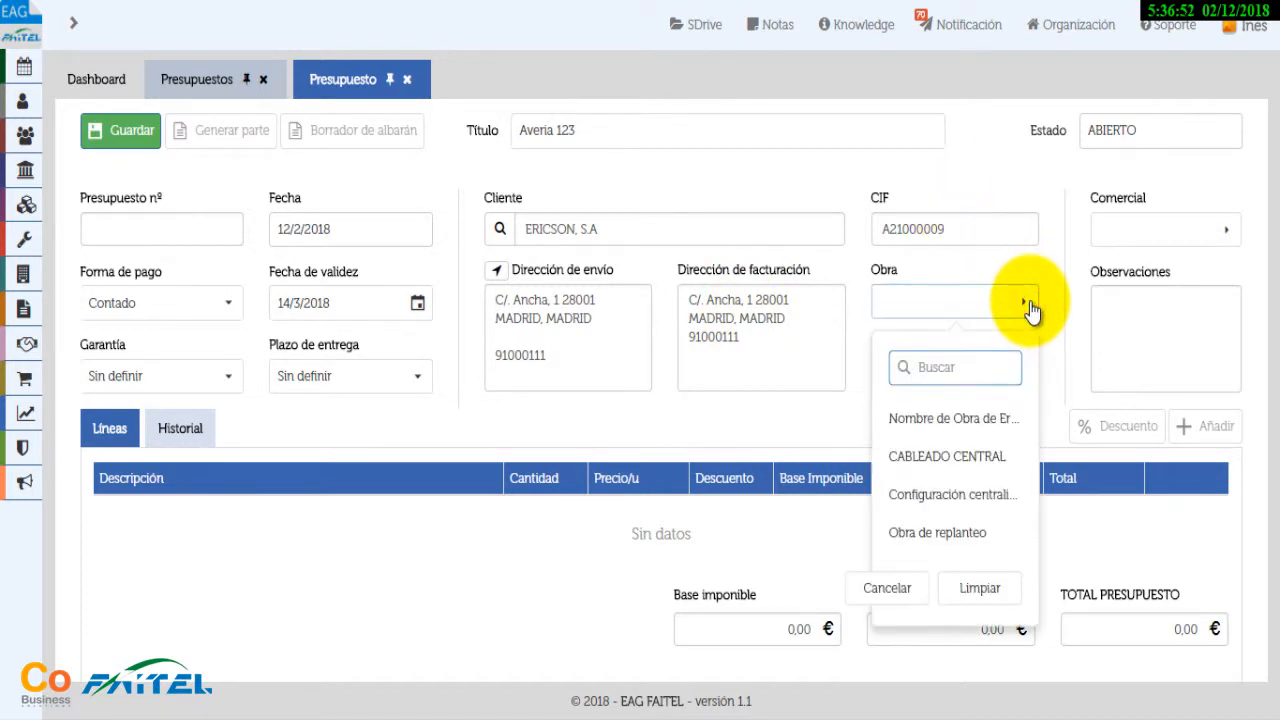
pyautogui.click(1030, 302)
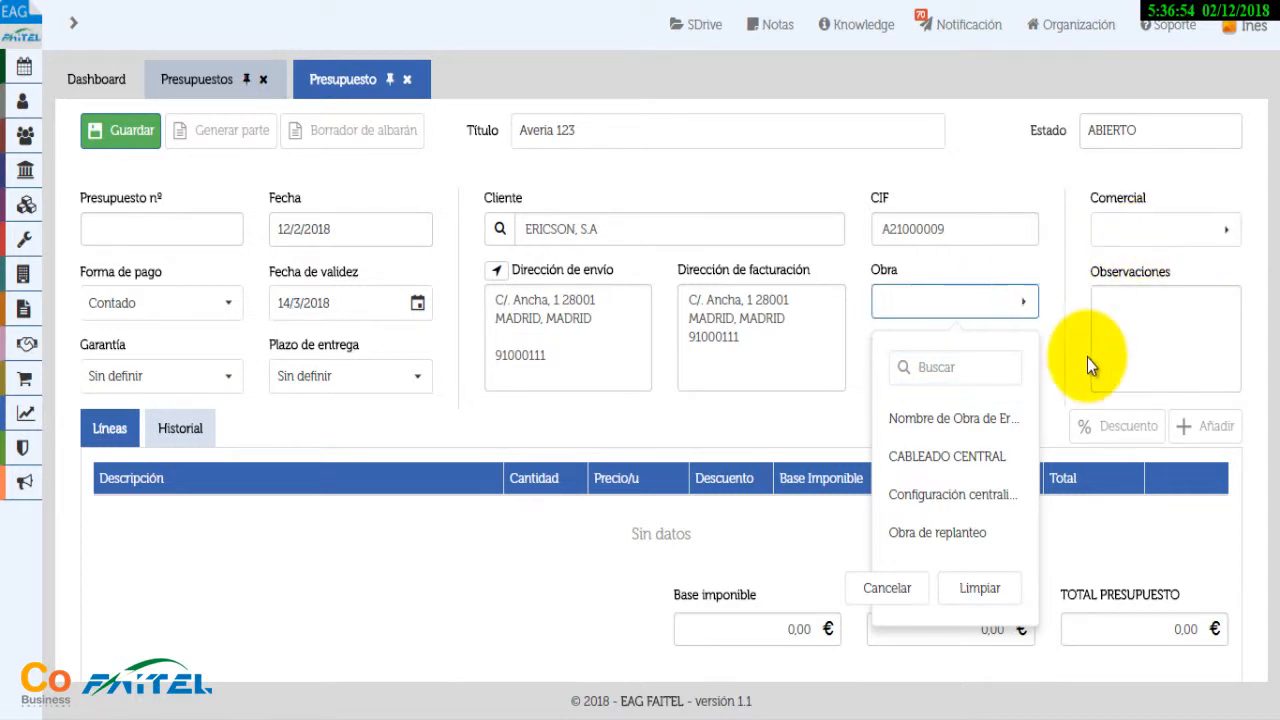
pyautogui.click(950, 588)
pyautogui.click(1227, 229)
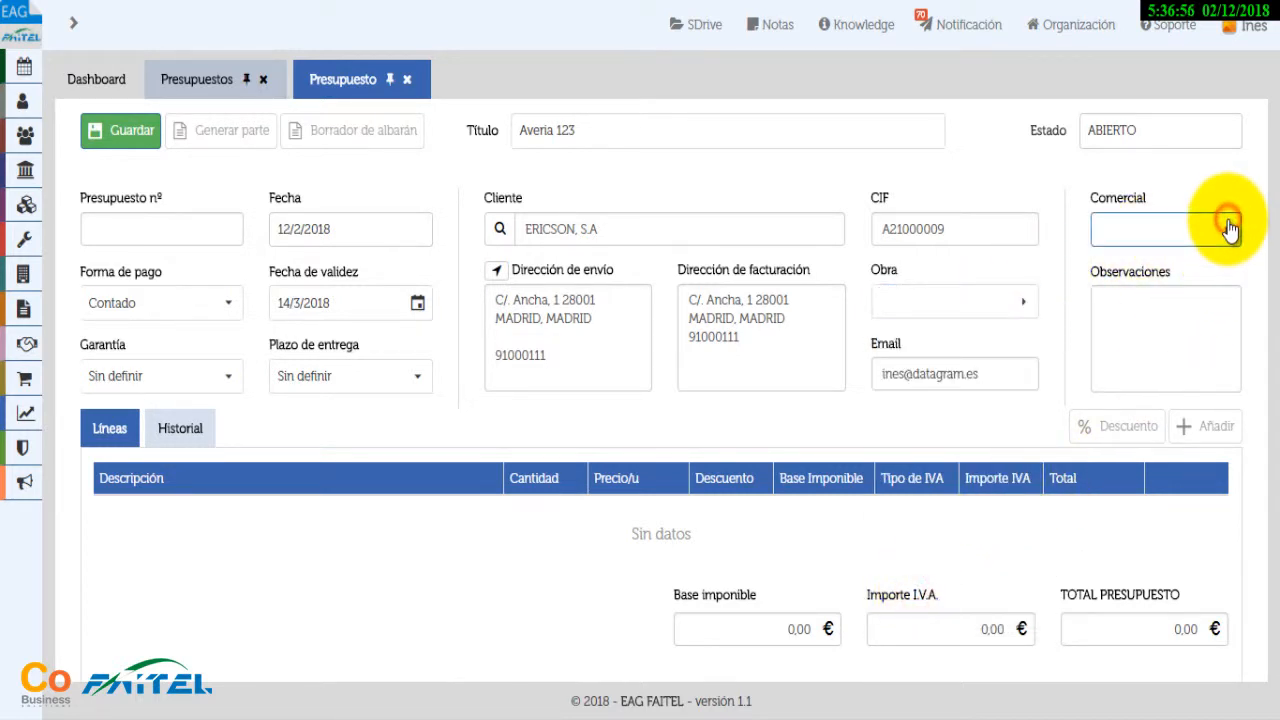
pyautogui.click(1215, 345)
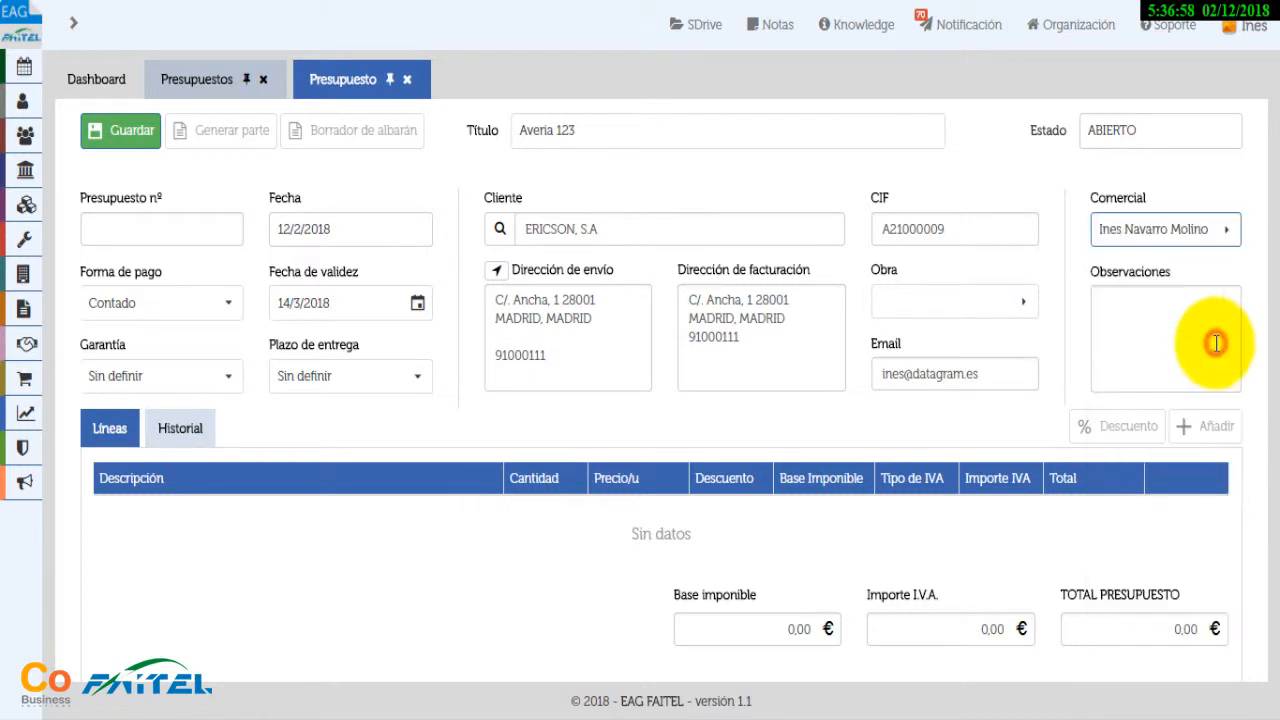
pyautogui.click(1180, 333)
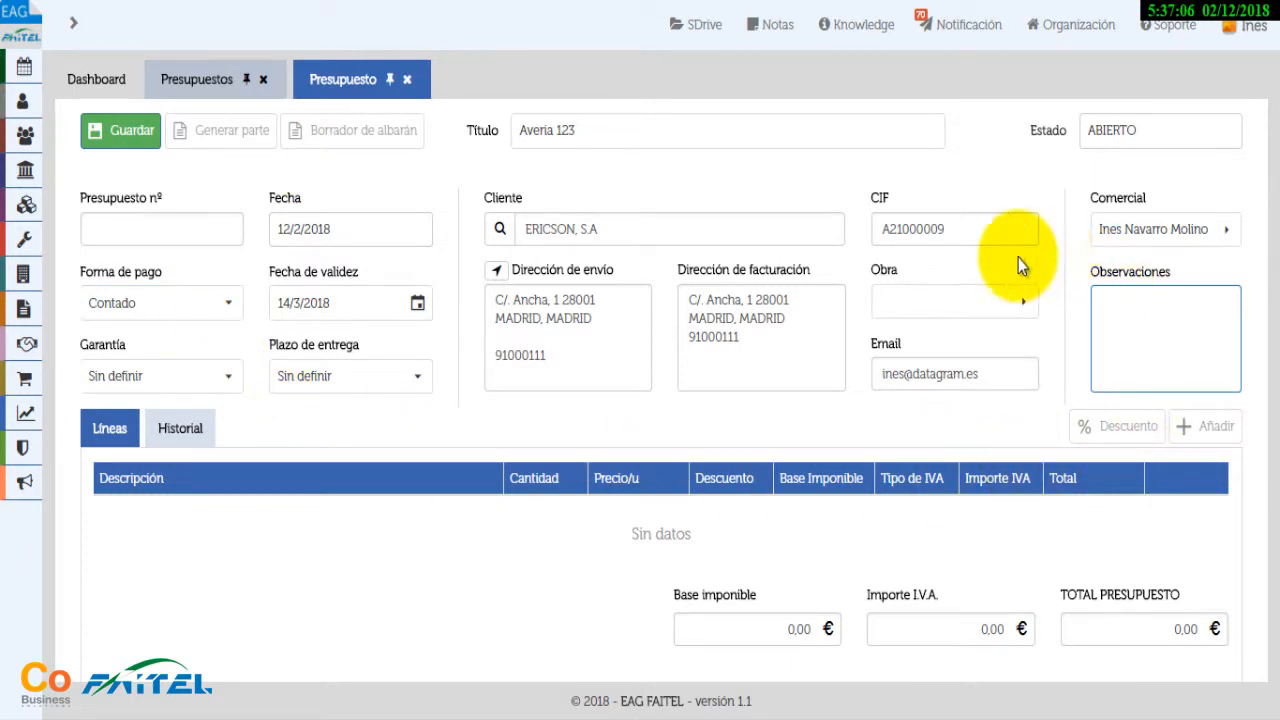
pyautogui.click(124, 138)
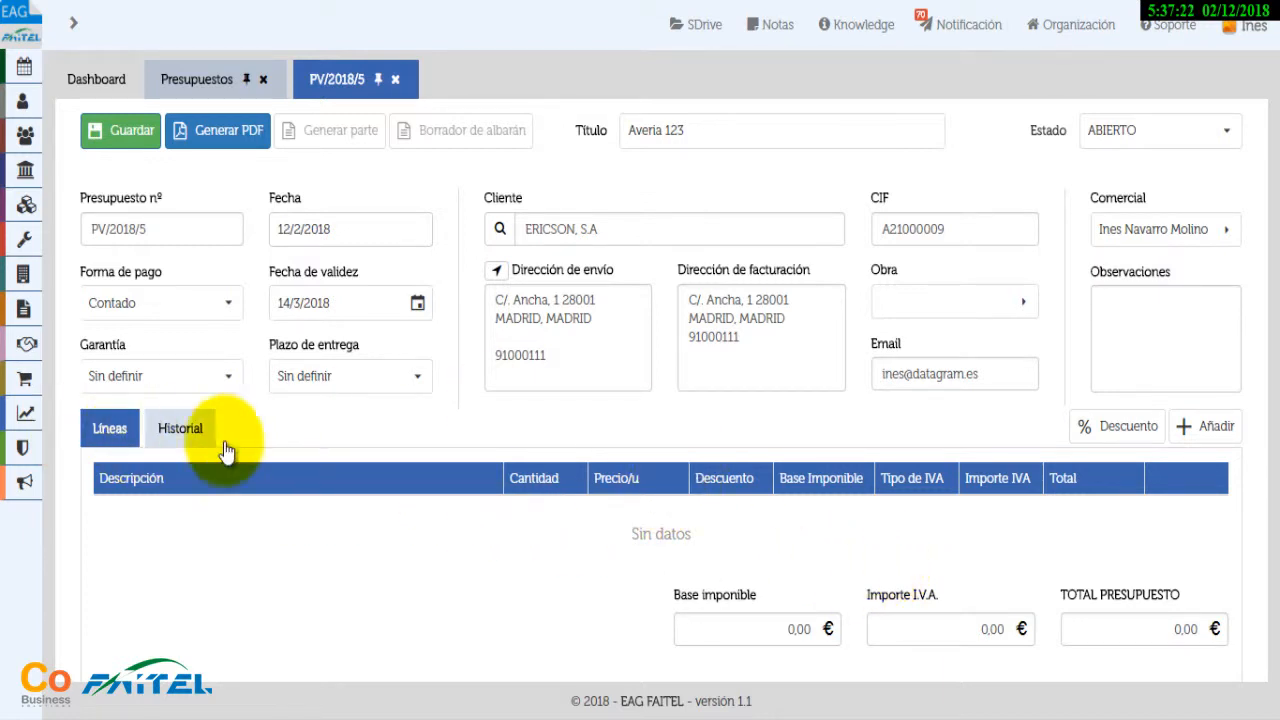
# Search articles for 'antena' and add Antena RFID45 at 200,00 € as the first line
pyautogui.click(1218, 425)
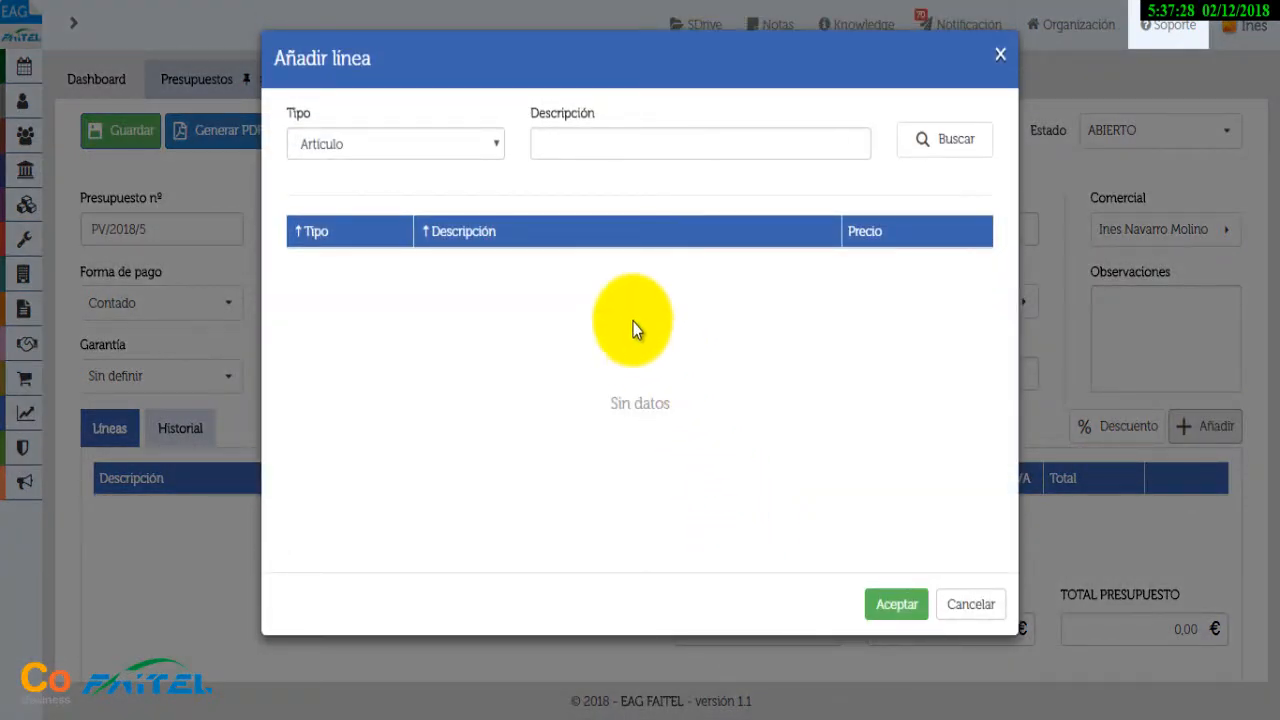
pyautogui.click(491, 146)
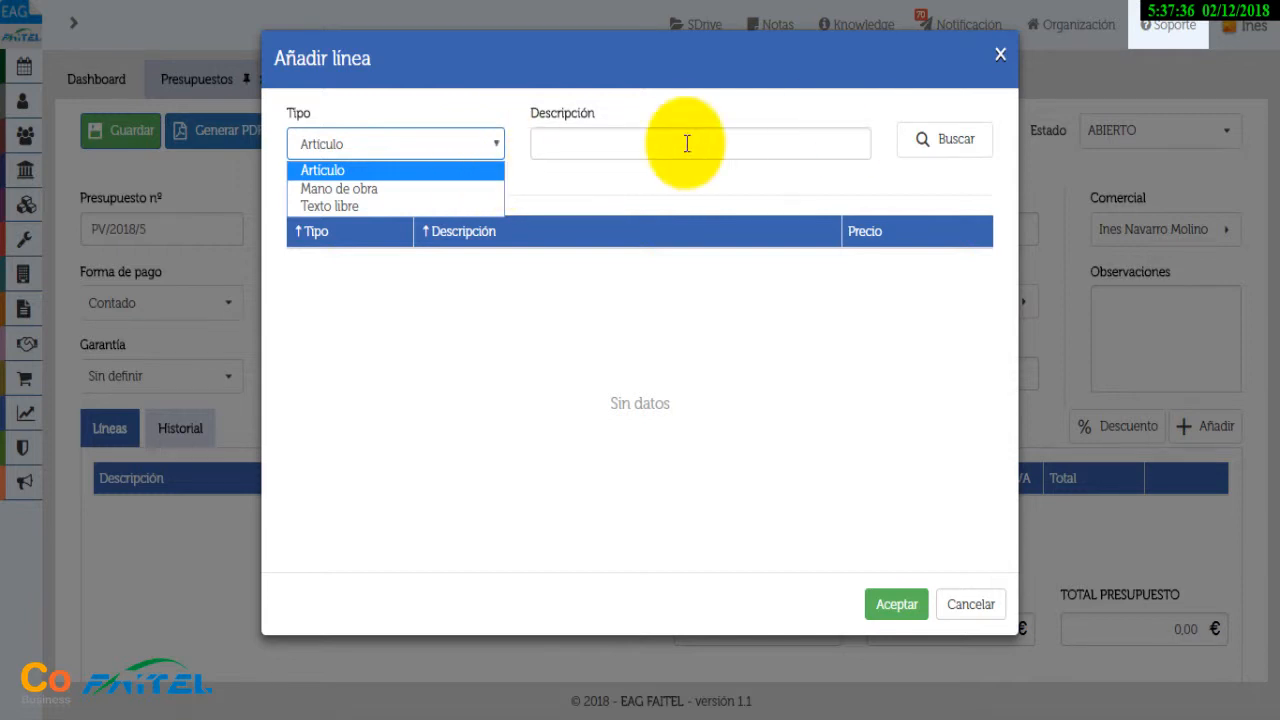
pyautogui.click(975, 140)
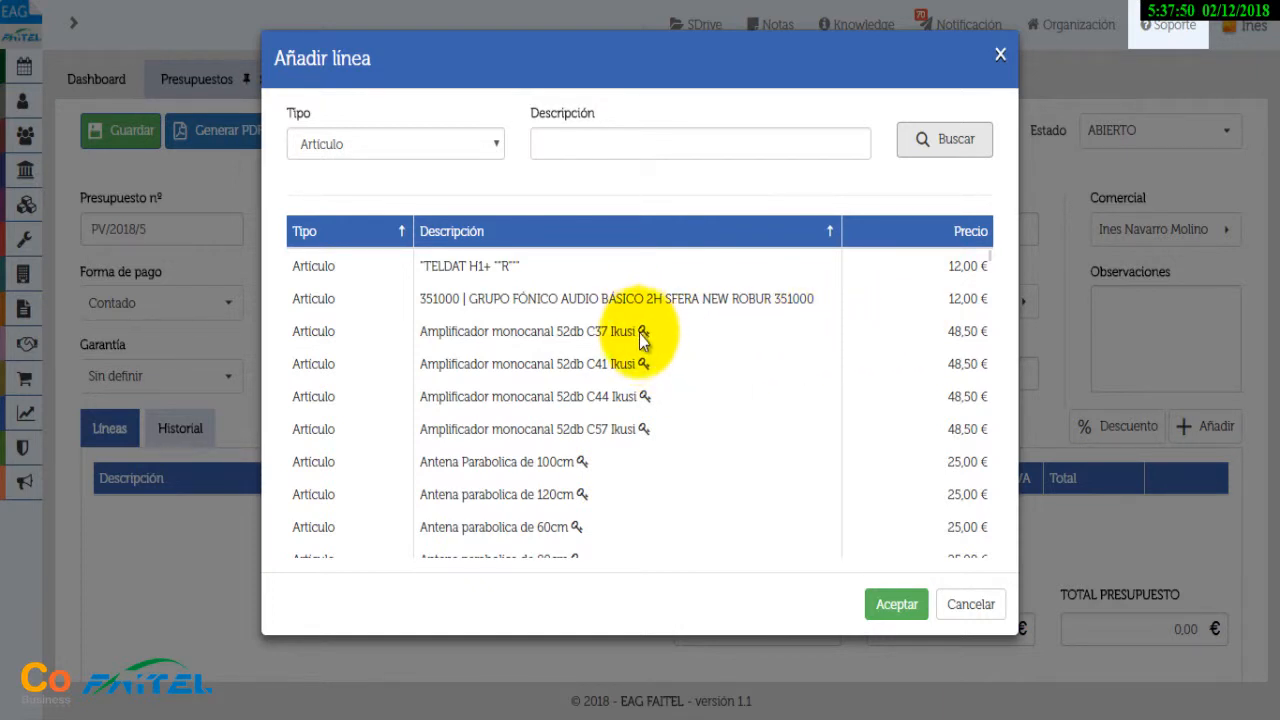
pyautogui.moveTo(645, 334)
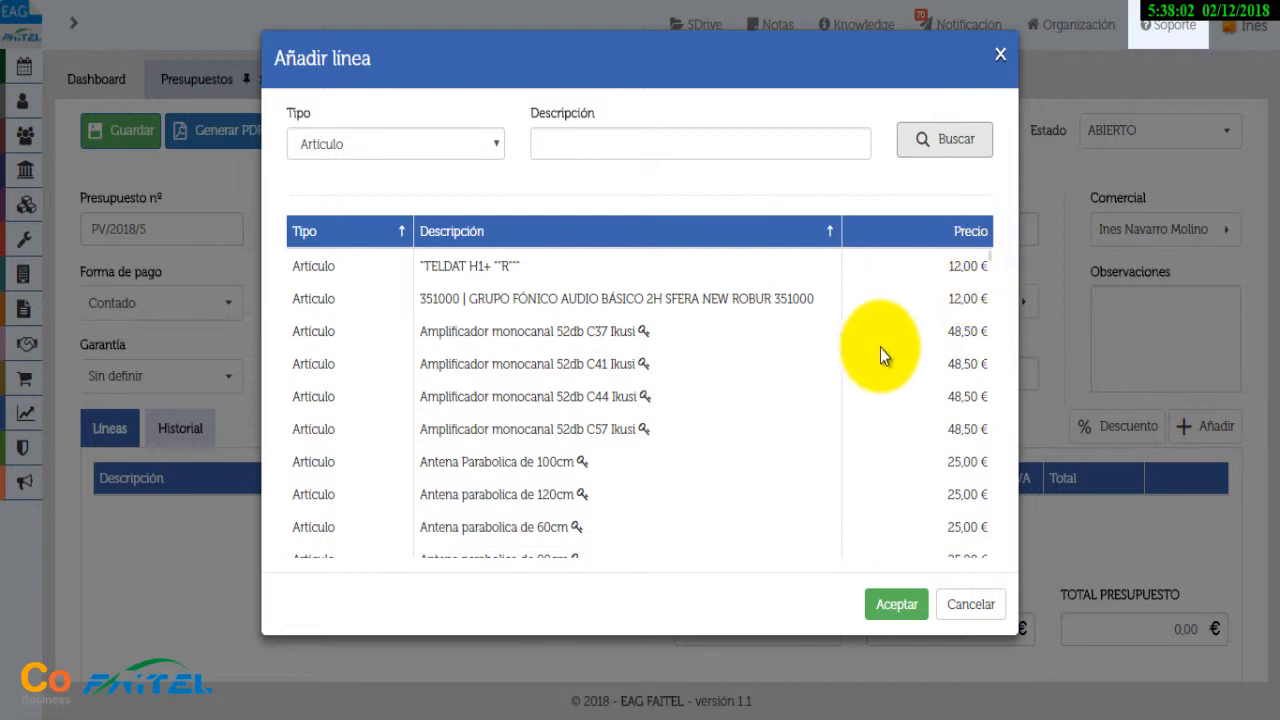
pyautogui.scroll(-5, 796, 393)
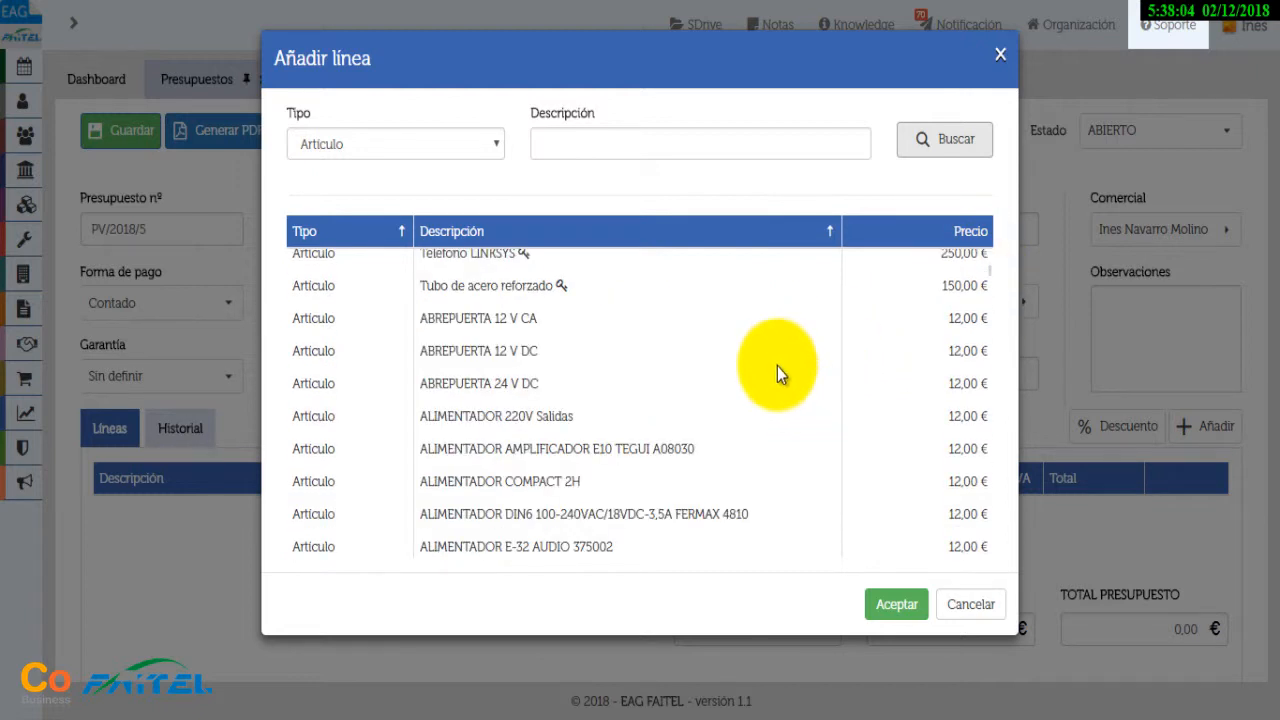
pyautogui.click(677, 134)
pyautogui.write('antena')
pyautogui.click(955, 145)
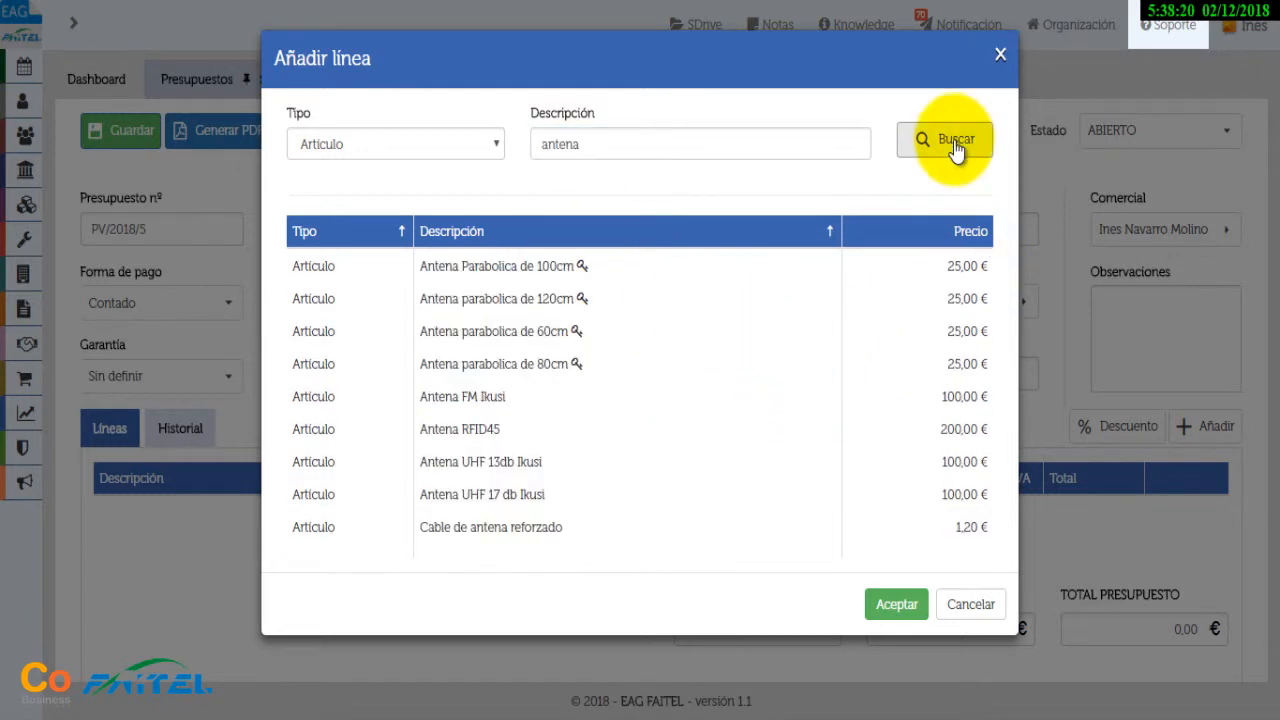
pyautogui.click(466, 423)
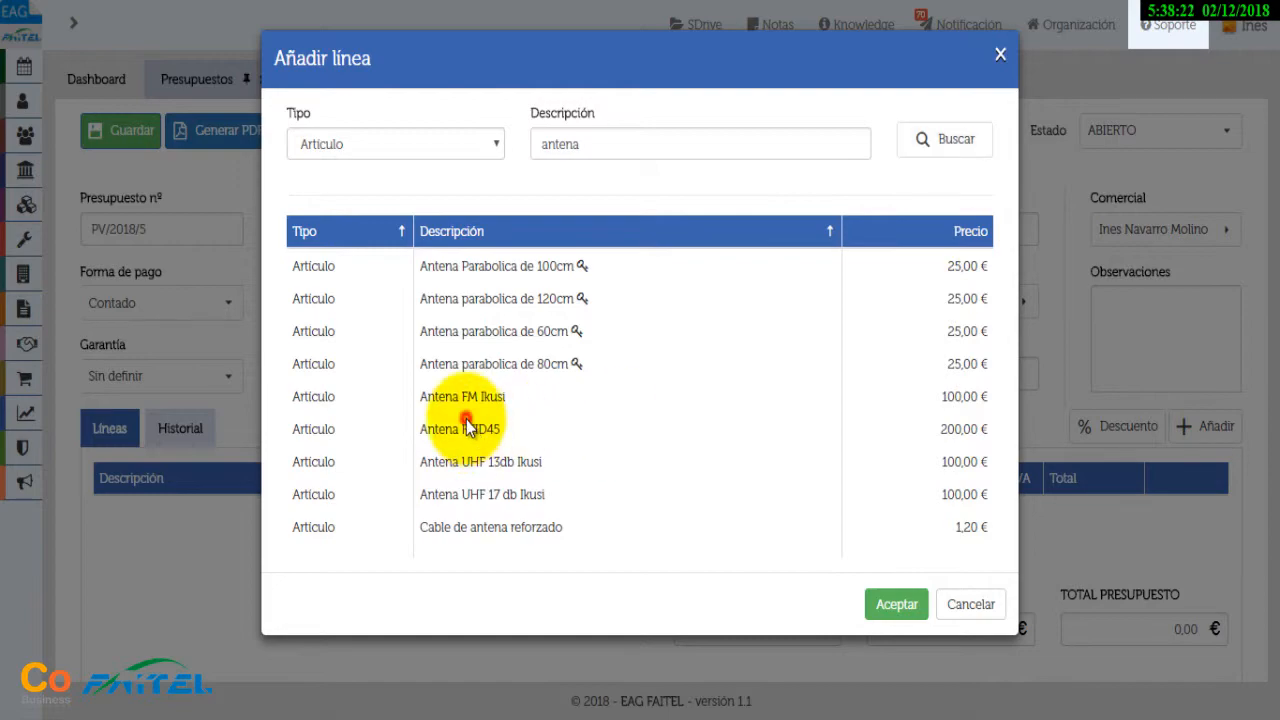
pyautogui.click(905, 603)
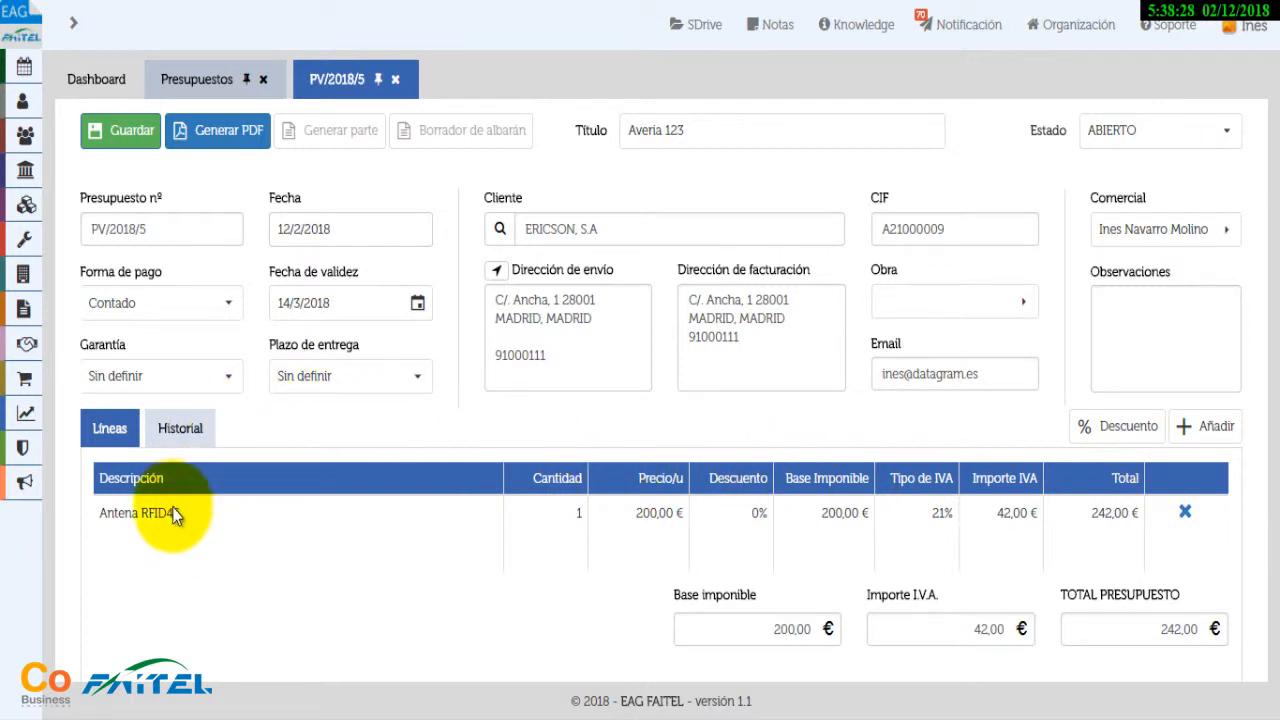
# Change the Antena RFID45 quantity to 5 with 0% discount, totalling 1.210,00 €
pyautogui.click(566, 512)
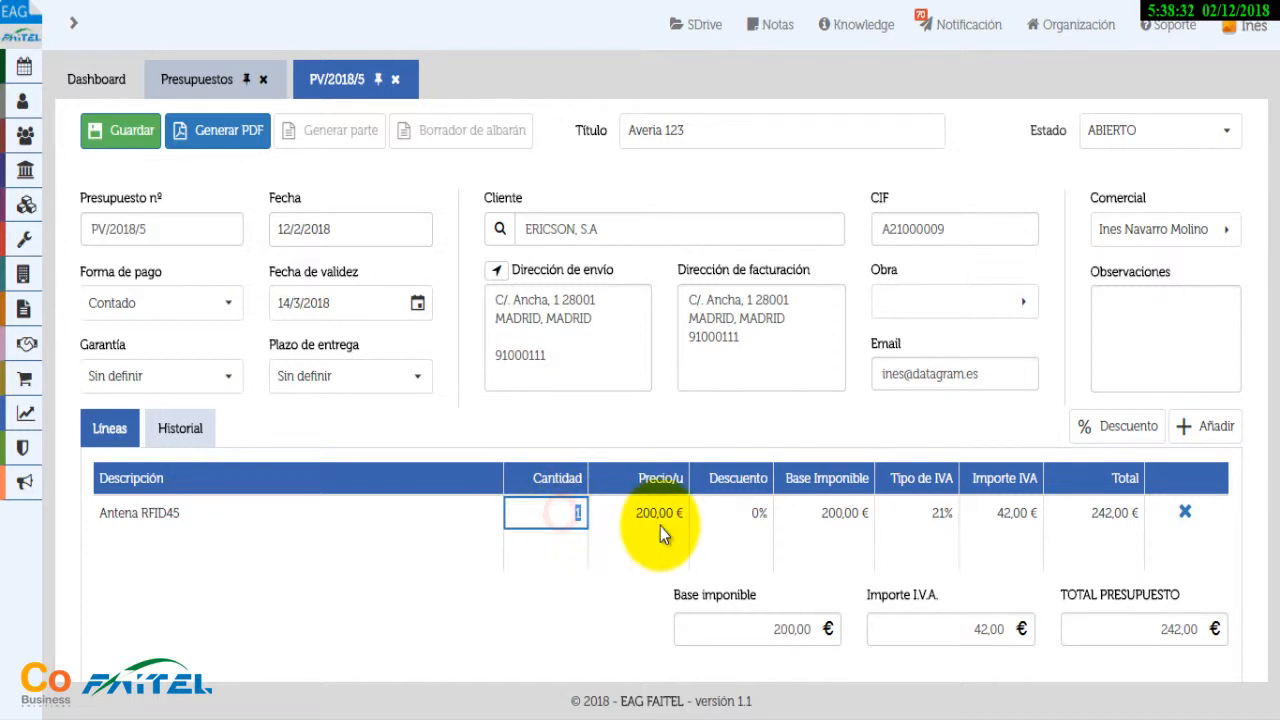
pyautogui.write('5')
pyautogui.press('Tab')
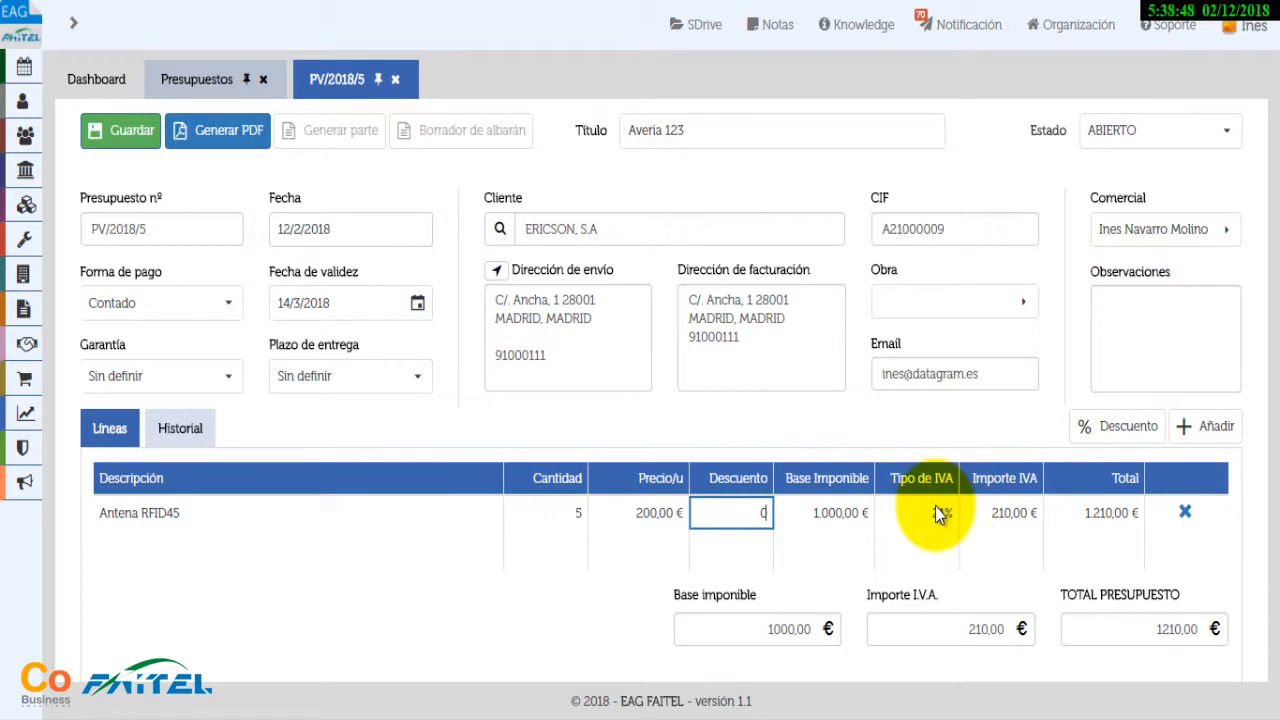
pyautogui.press('Tab')
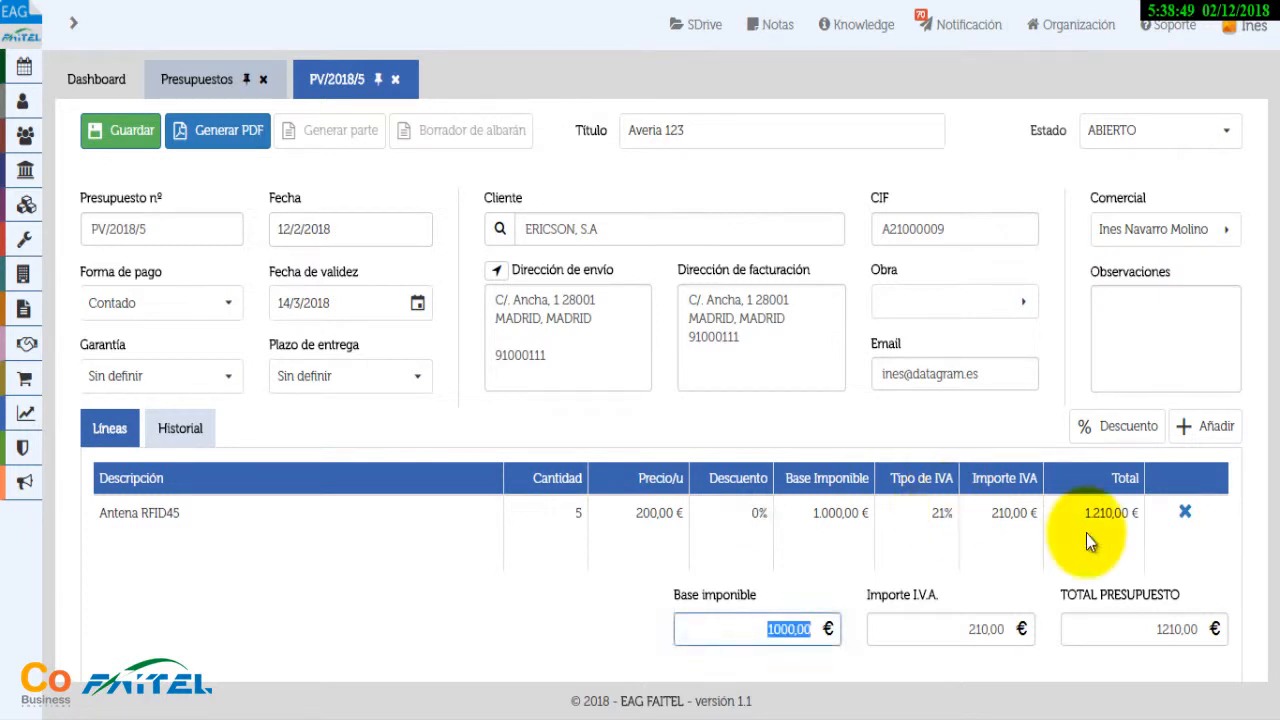
# Add the Mano de Obra Técnico labour item at 30,00 €, bringing the total to 1246,30 €
pyautogui.click(1206, 426)
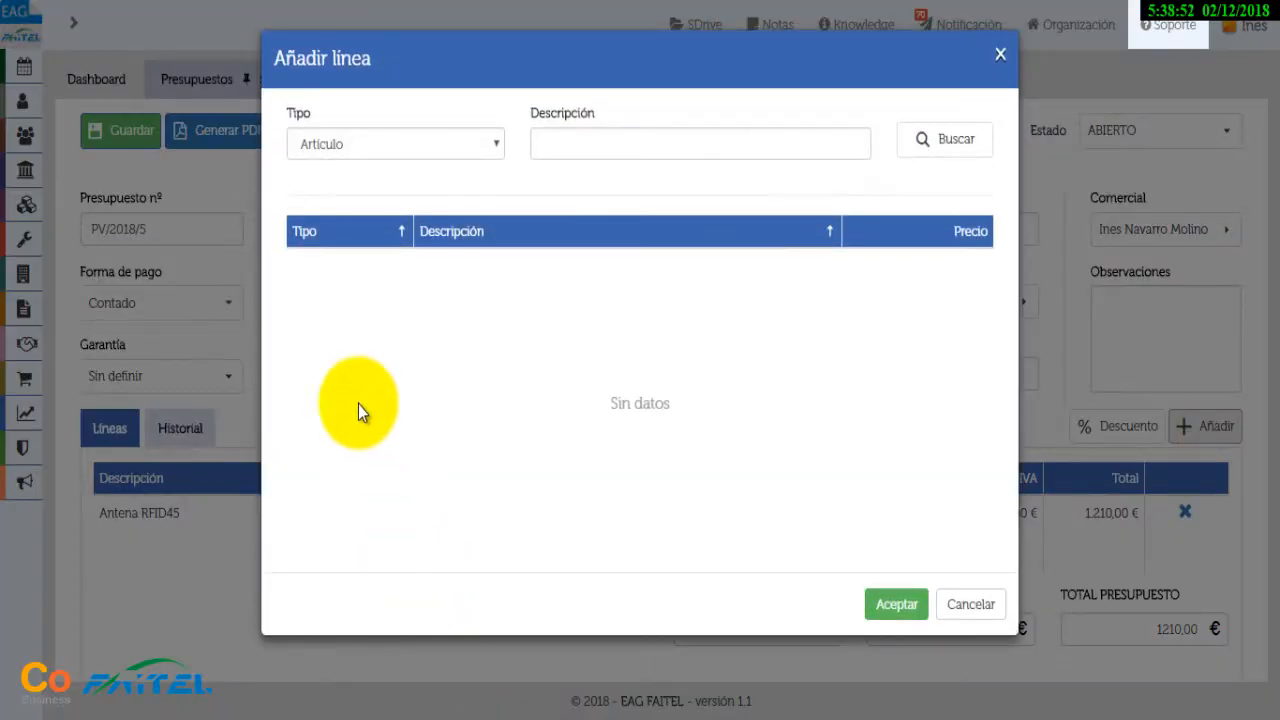
pyautogui.click(495, 148)
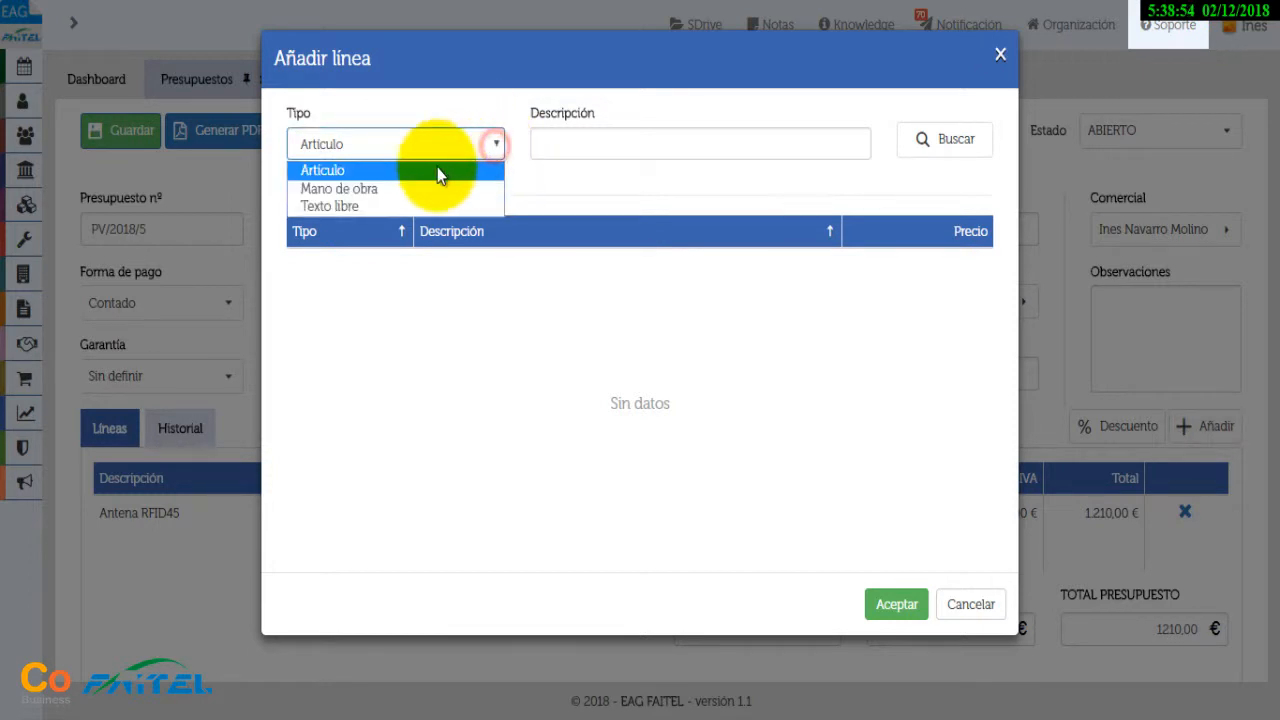
pyautogui.click(380, 188)
pyautogui.click(920, 142)
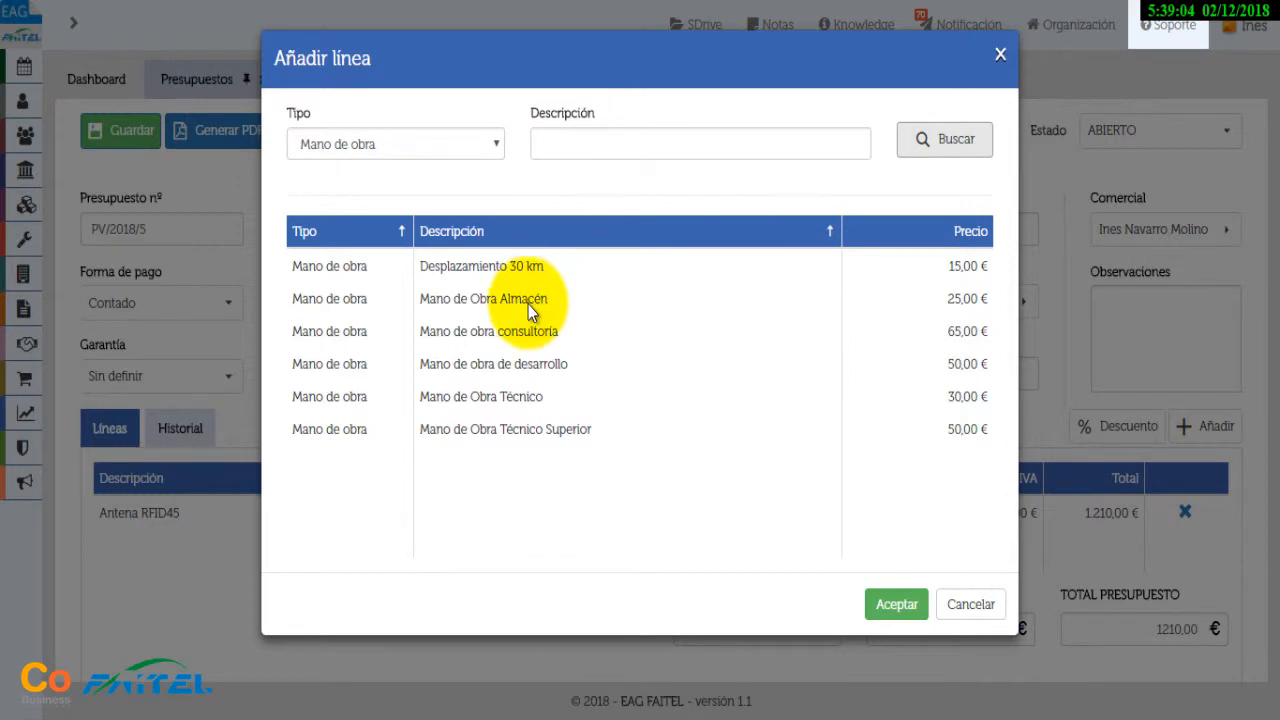
pyautogui.click(518, 396)
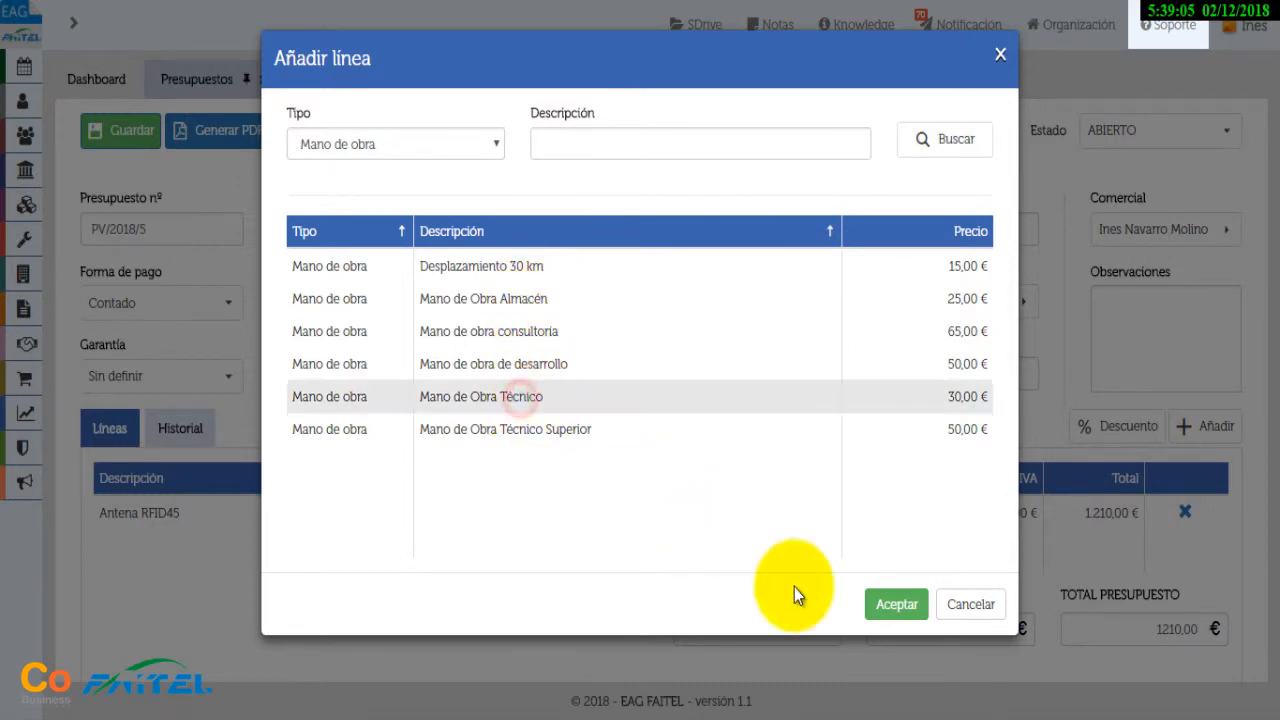
pyautogui.click(895, 605)
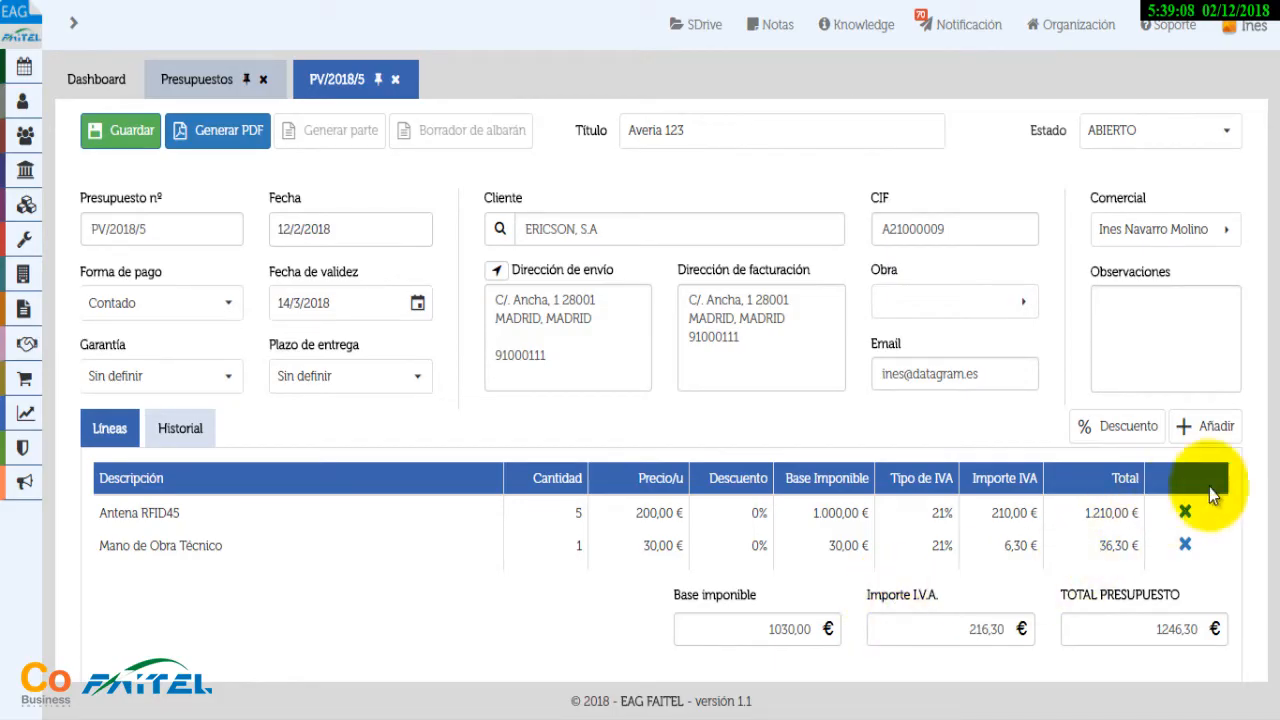
pyautogui.click(1207, 426)
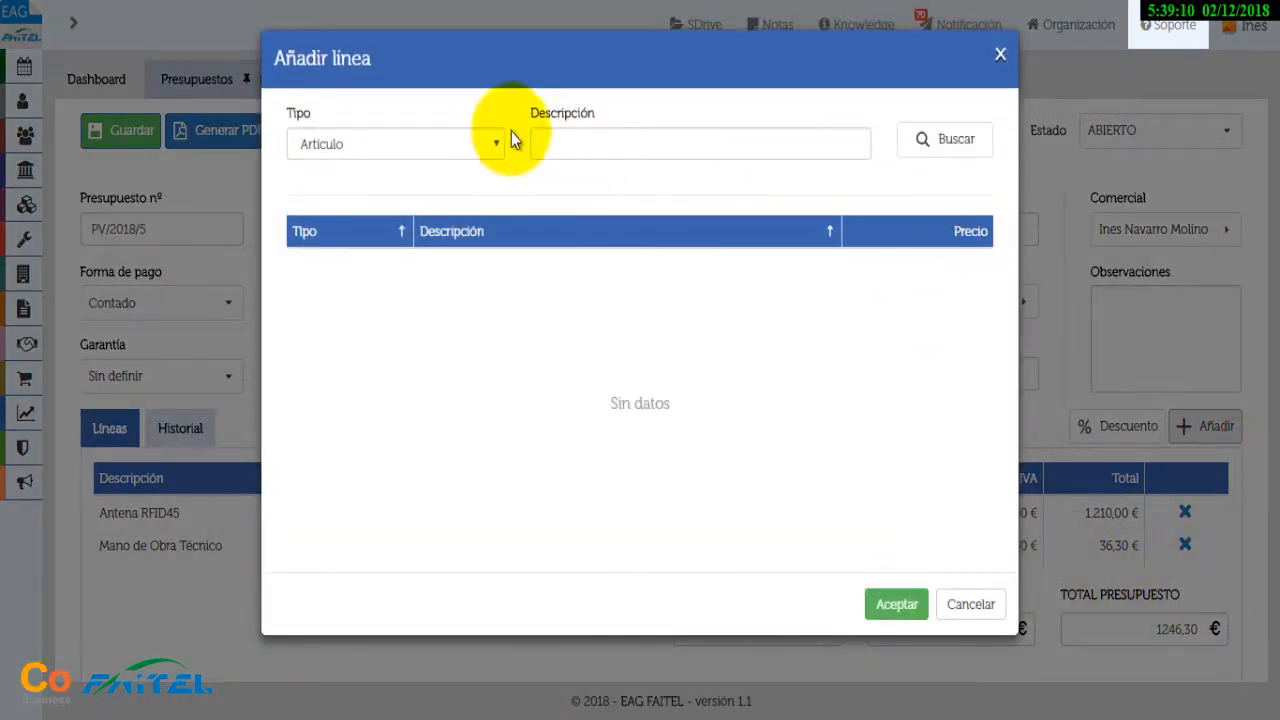
# Add a free-text 'Montaje especial' line at 150 € with IVA NORMAL, totalling 1427,80 €
pyautogui.click(494, 143)
pyautogui.click(354, 208)
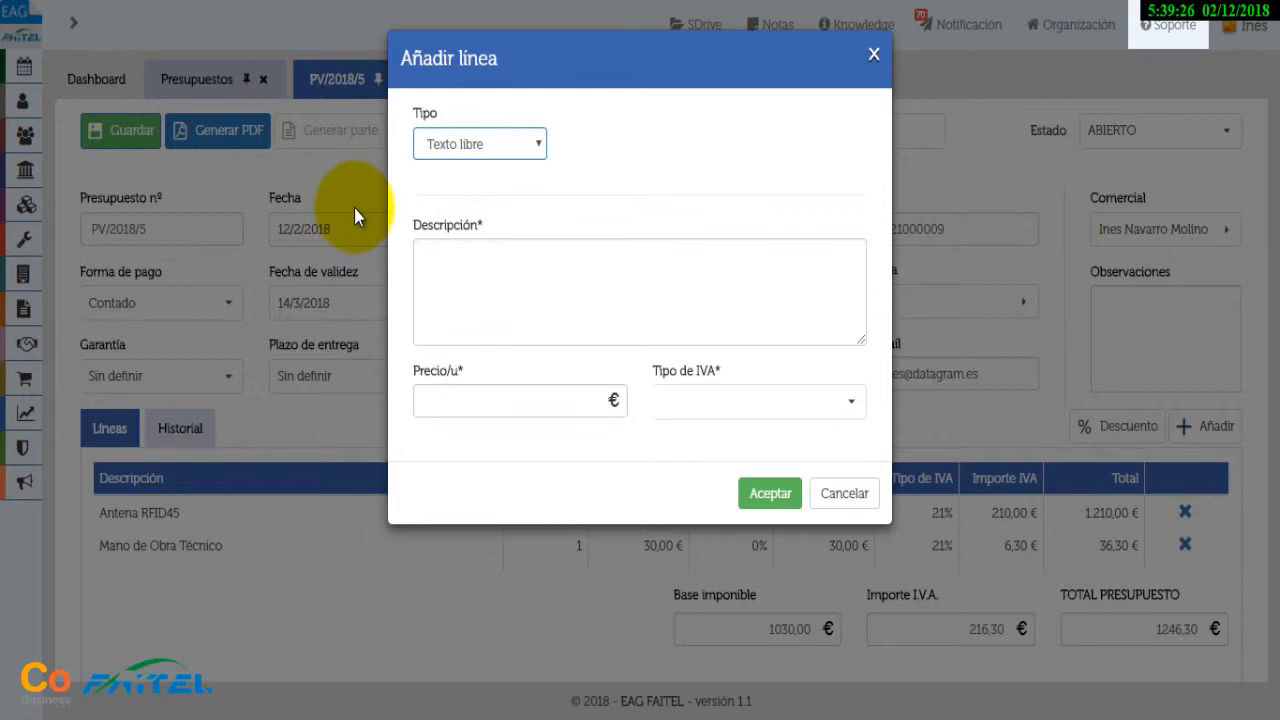
pyautogui.click(463, 266)
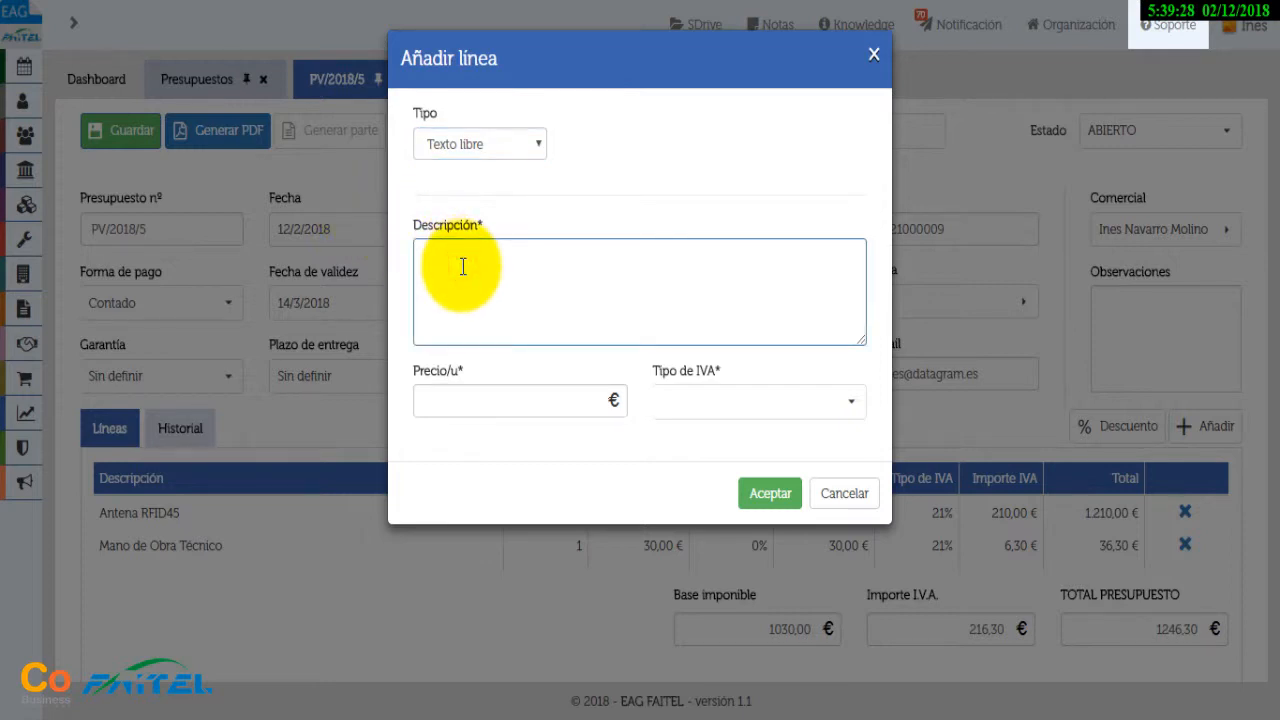
pyautogui.write('Montaje especial')
pyautogui.click(512, 399)
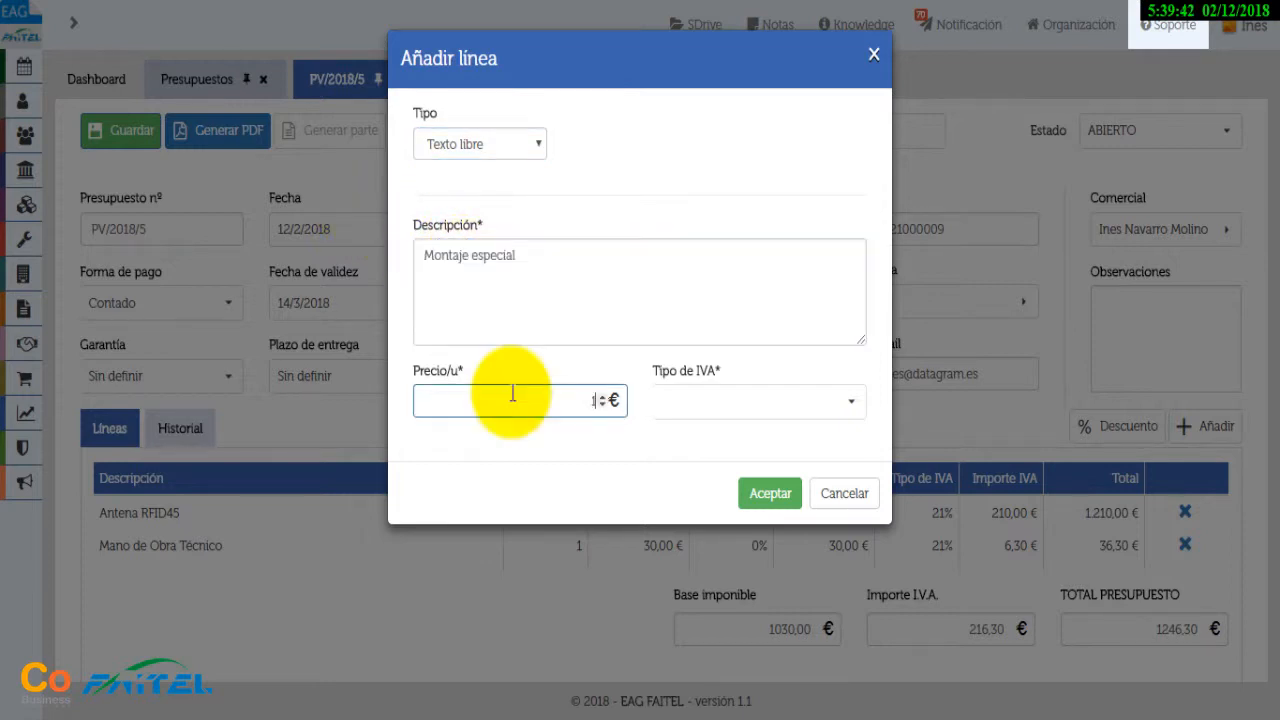
pyautogui.write('150')
pyautogui.press('Tab')
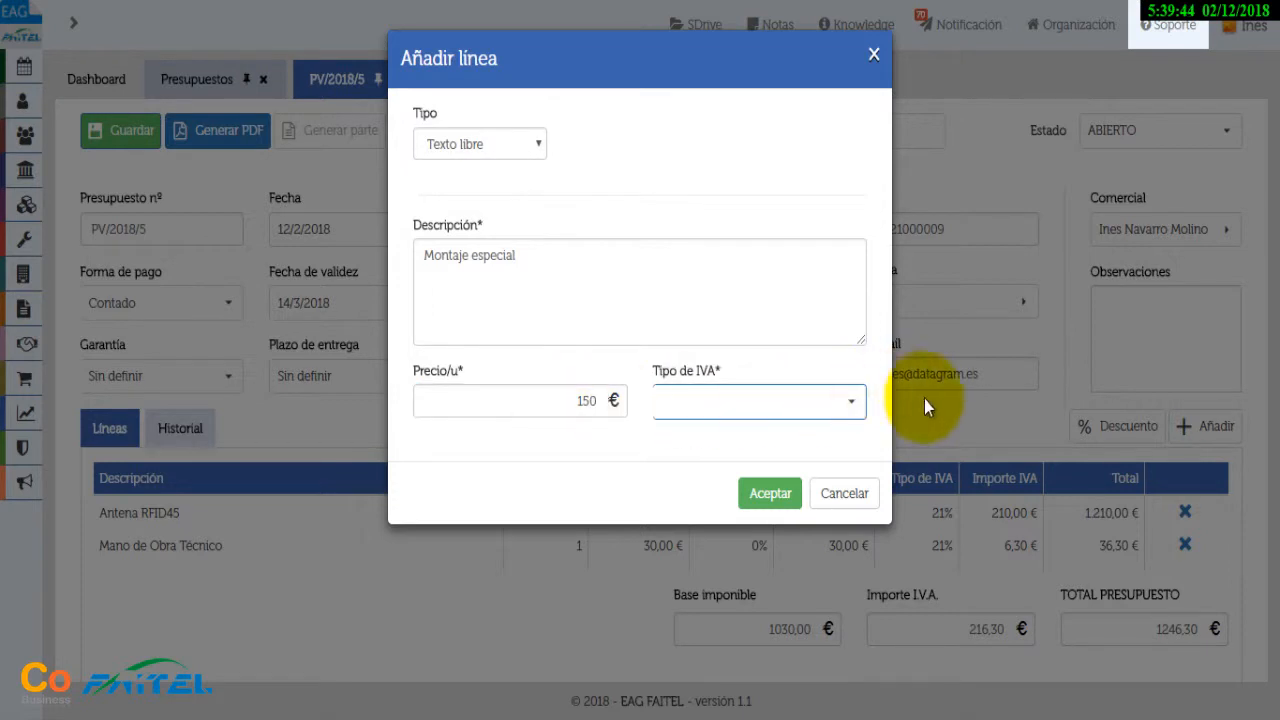
pyautogui.click(851, 401)
pyautogui.click(774, 433)
pyautogui.click(771, 494)
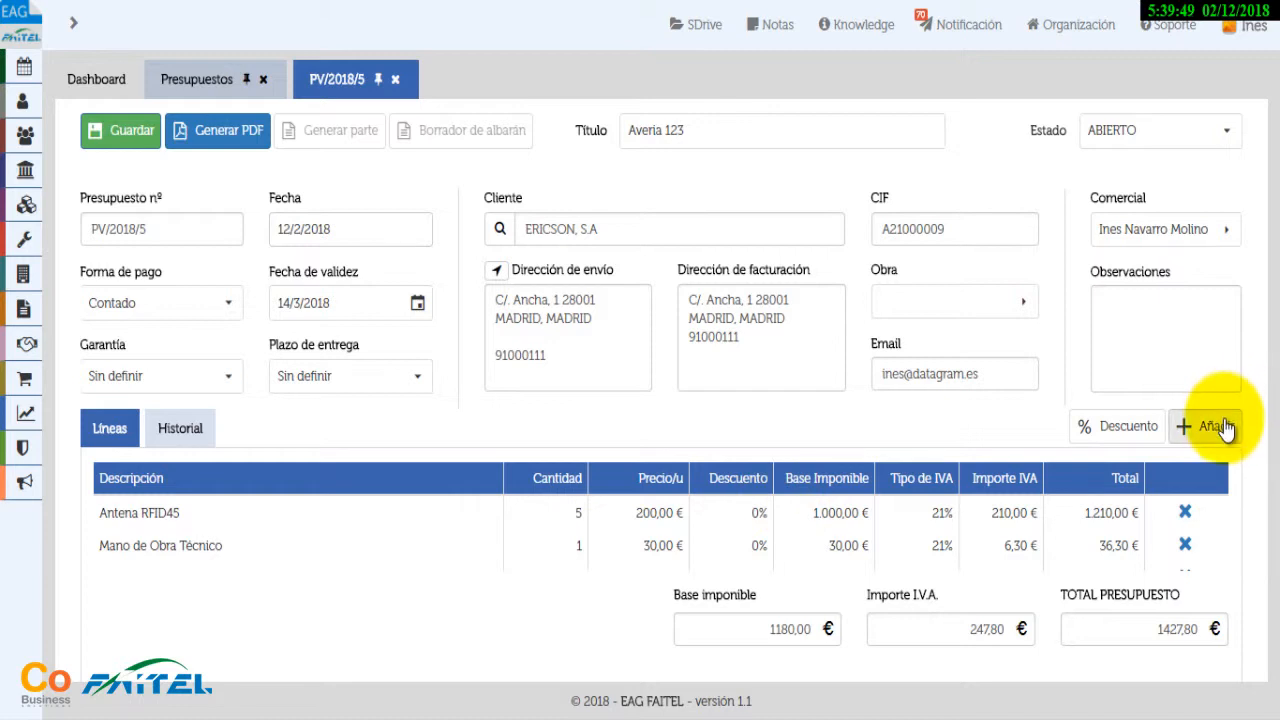
pyautogui.scroll(-1, 1240, 545)
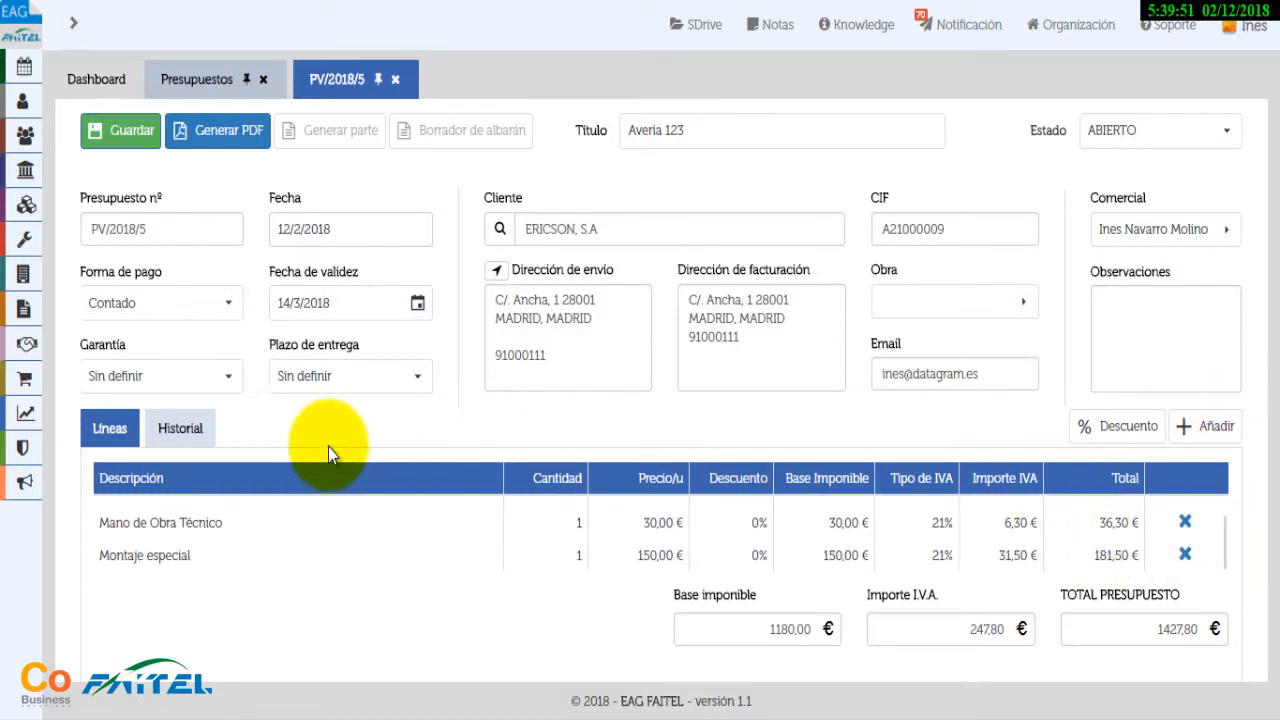
pyautogui.scroll(1, 250, 542)
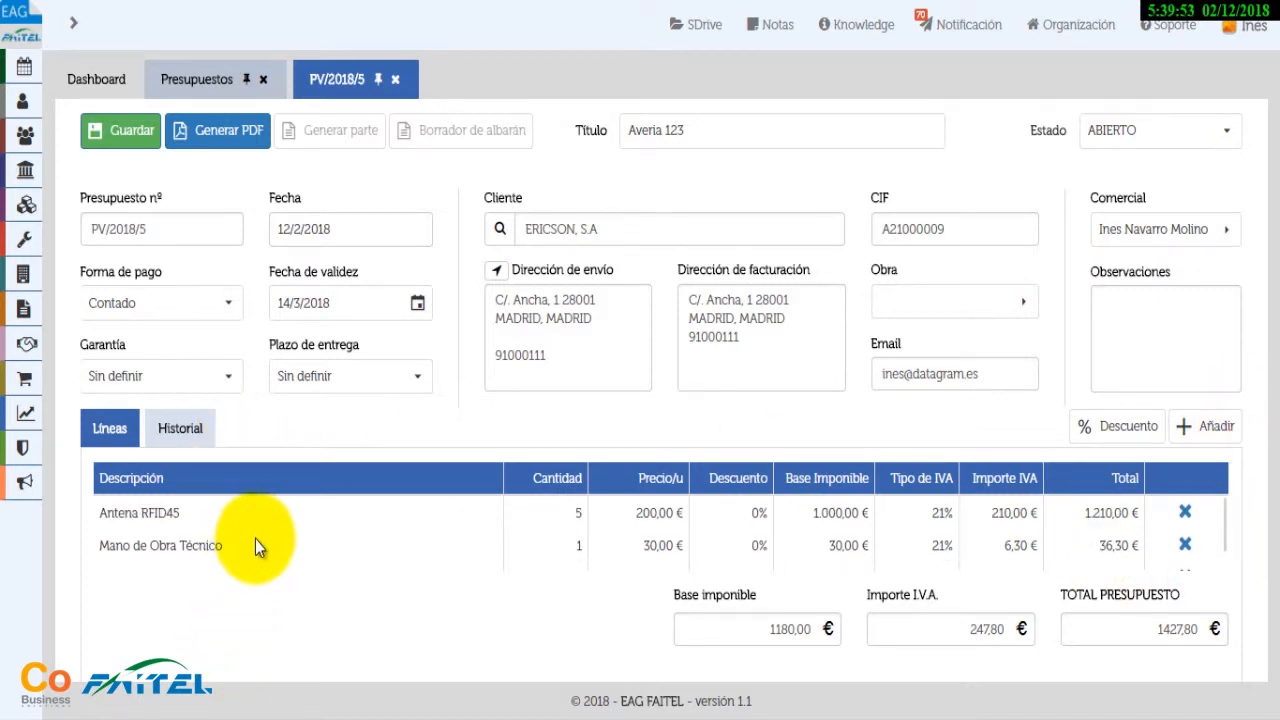
pyautogui.scroll(-1, 255, 539)
pyautogui.scroll(1, 255, 539)
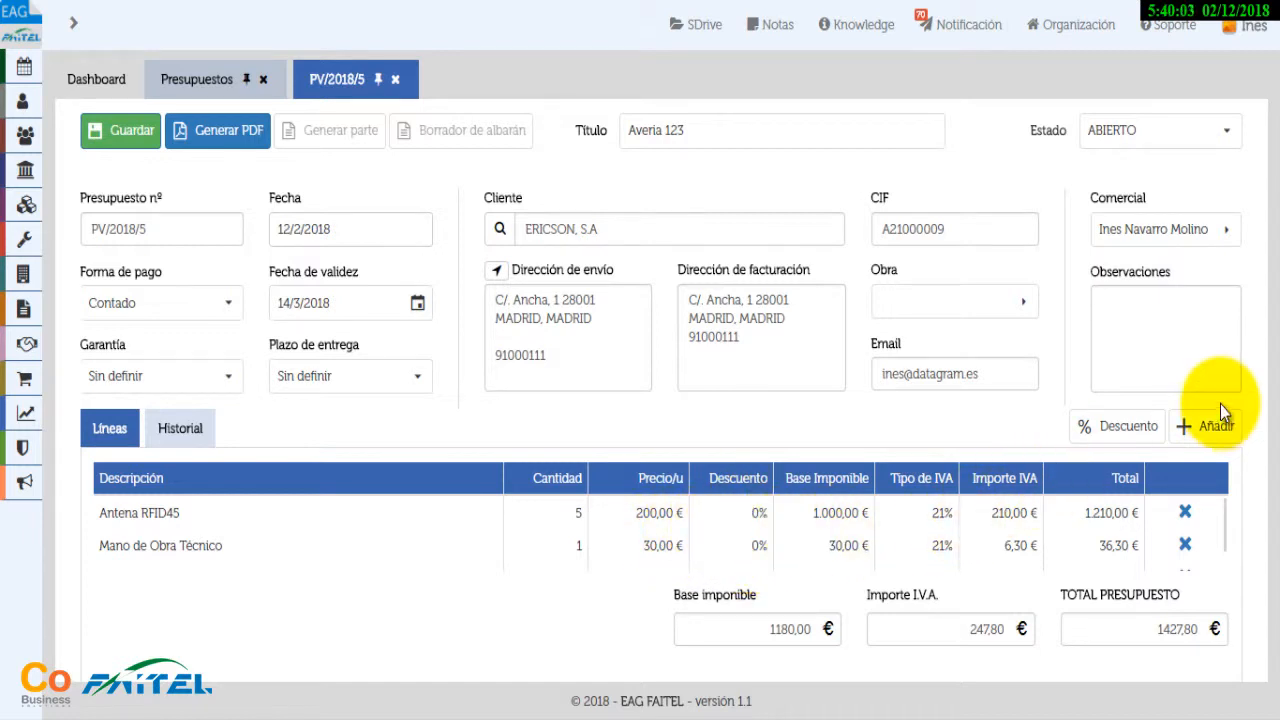
# Apply a 10% Descuento to every budget line and confirm, bringing the total to 1285,02 €
pyautogui.click(1137, 429)
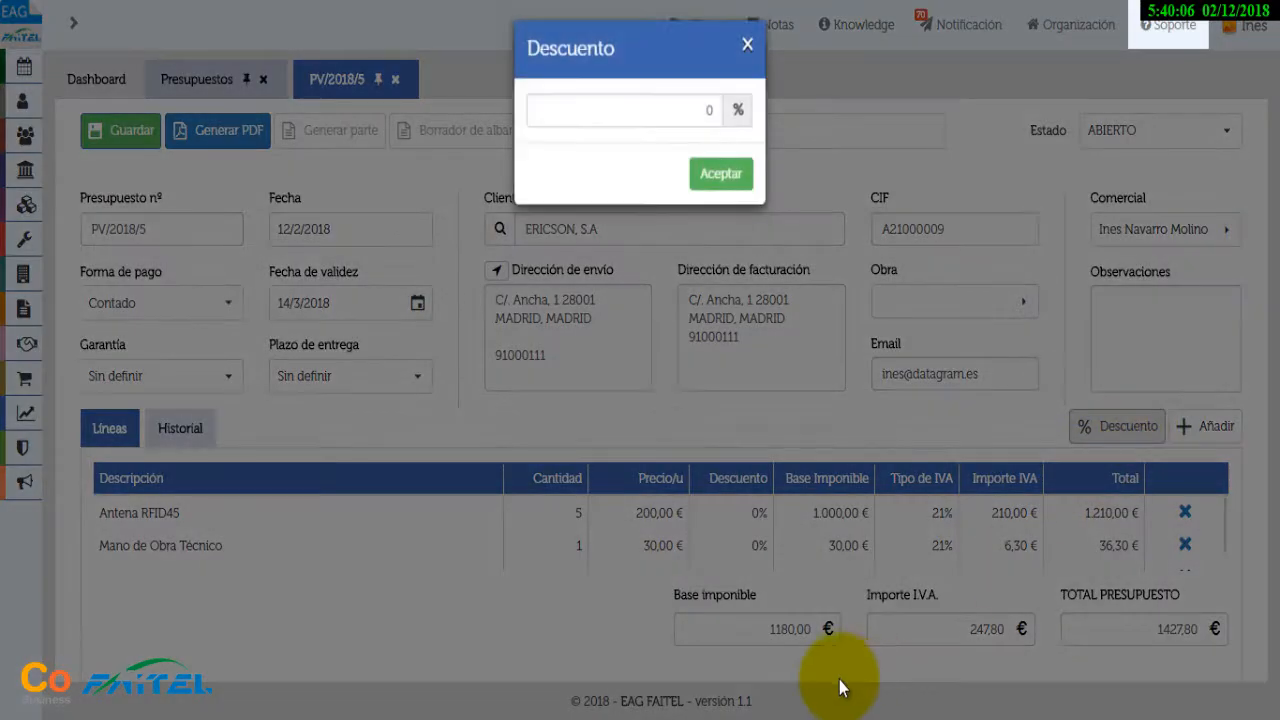
pyautogui.click(672, 120)
pyautogui.write('10')
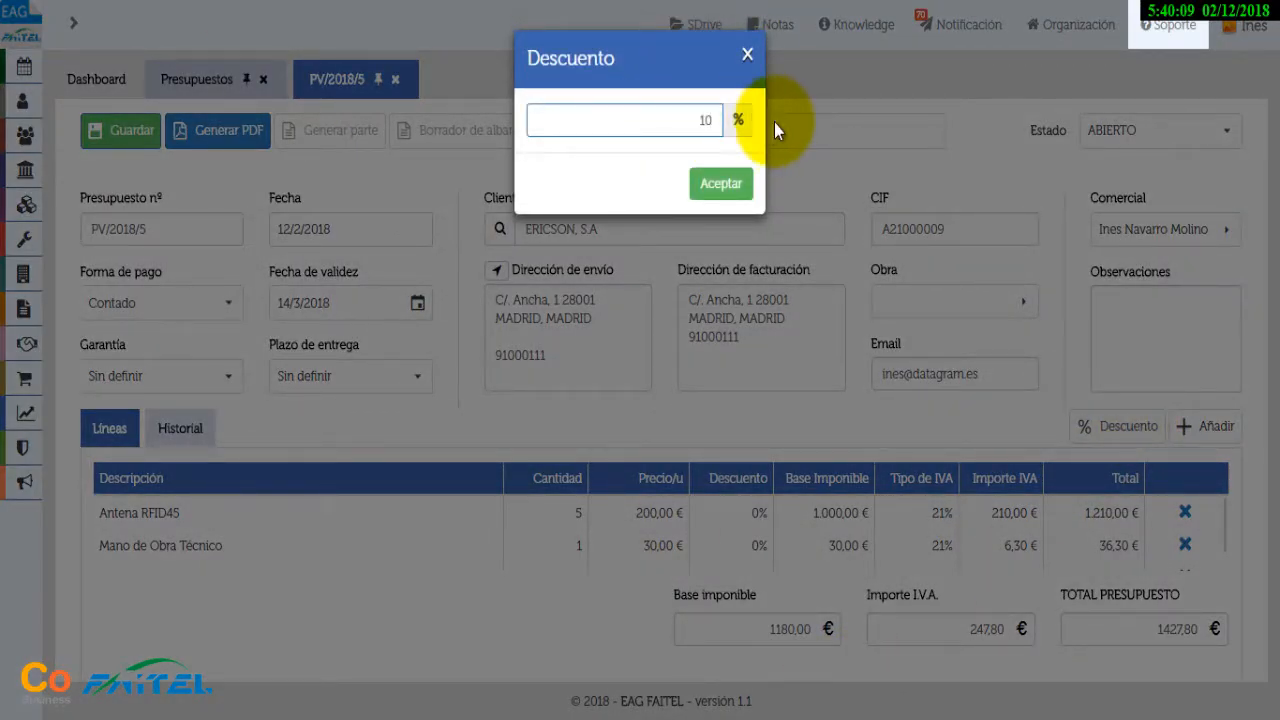
pyautogui.click(735, 186)
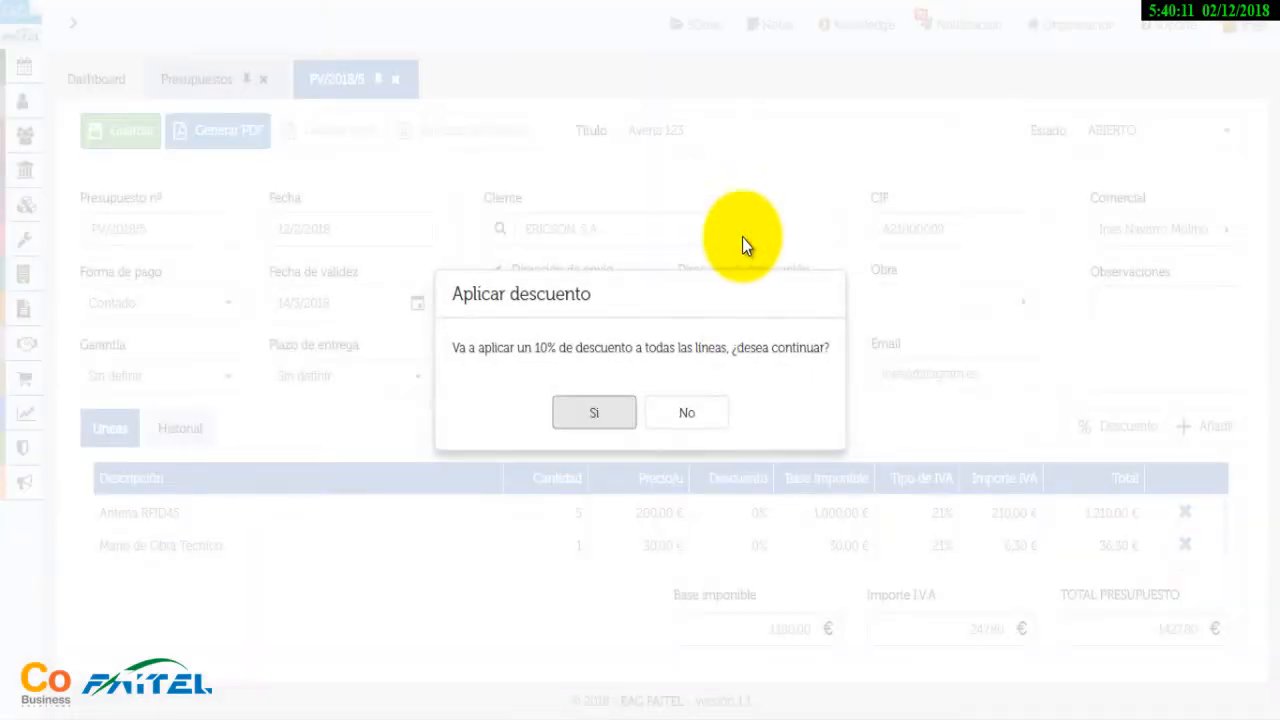
pyautogui.click(613, 405)
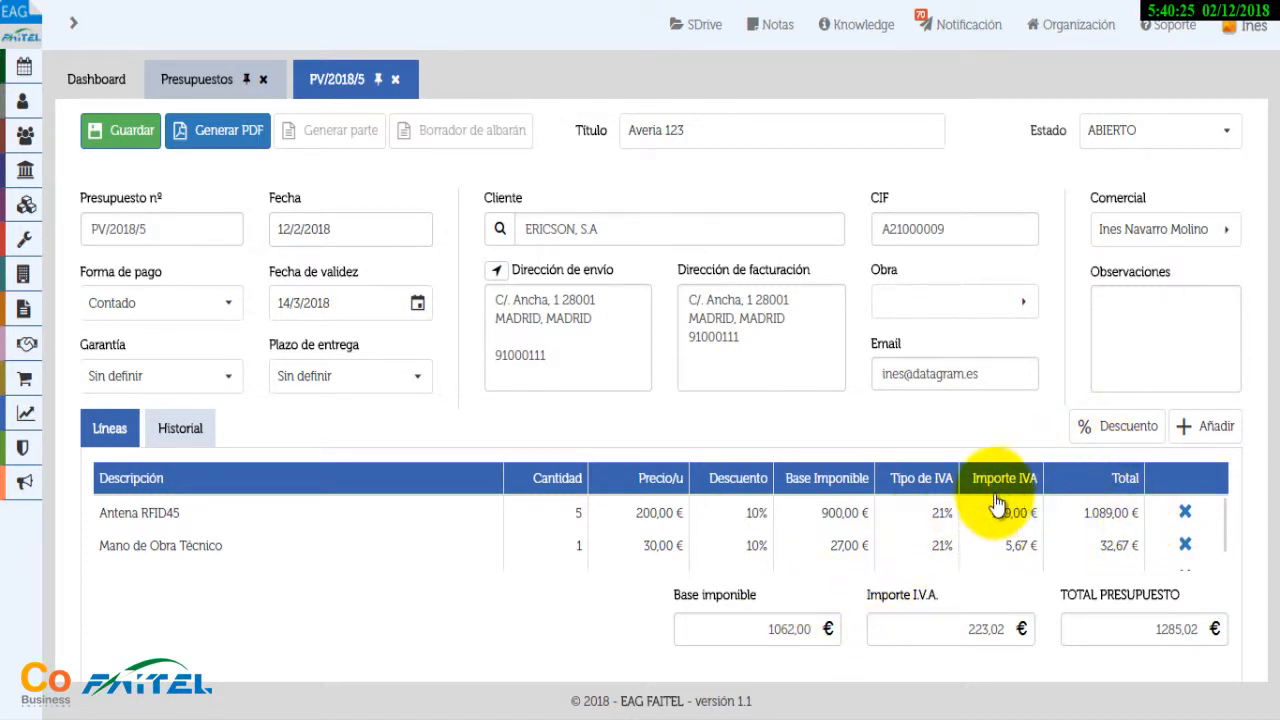
# Save budget PV/2018/5 and check its Estado remains ABIERTO
pyautogui.click(137, 138)
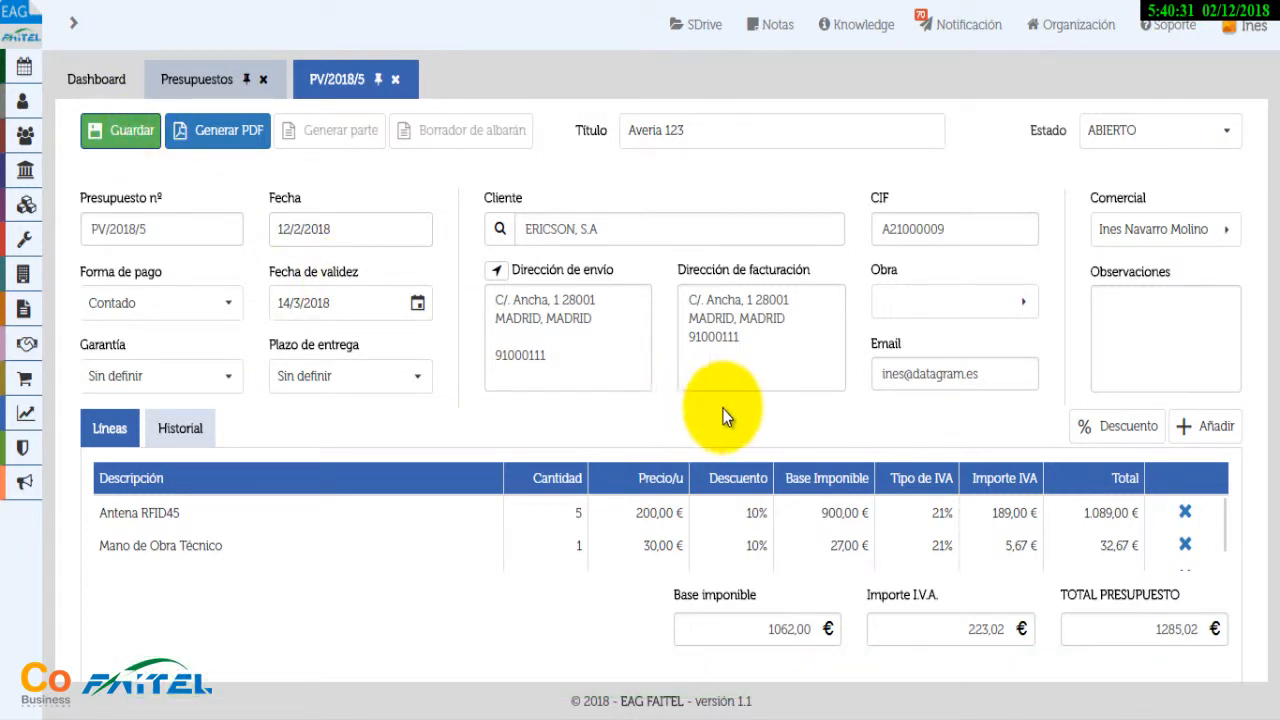
pyautogui.click(1224, 140)
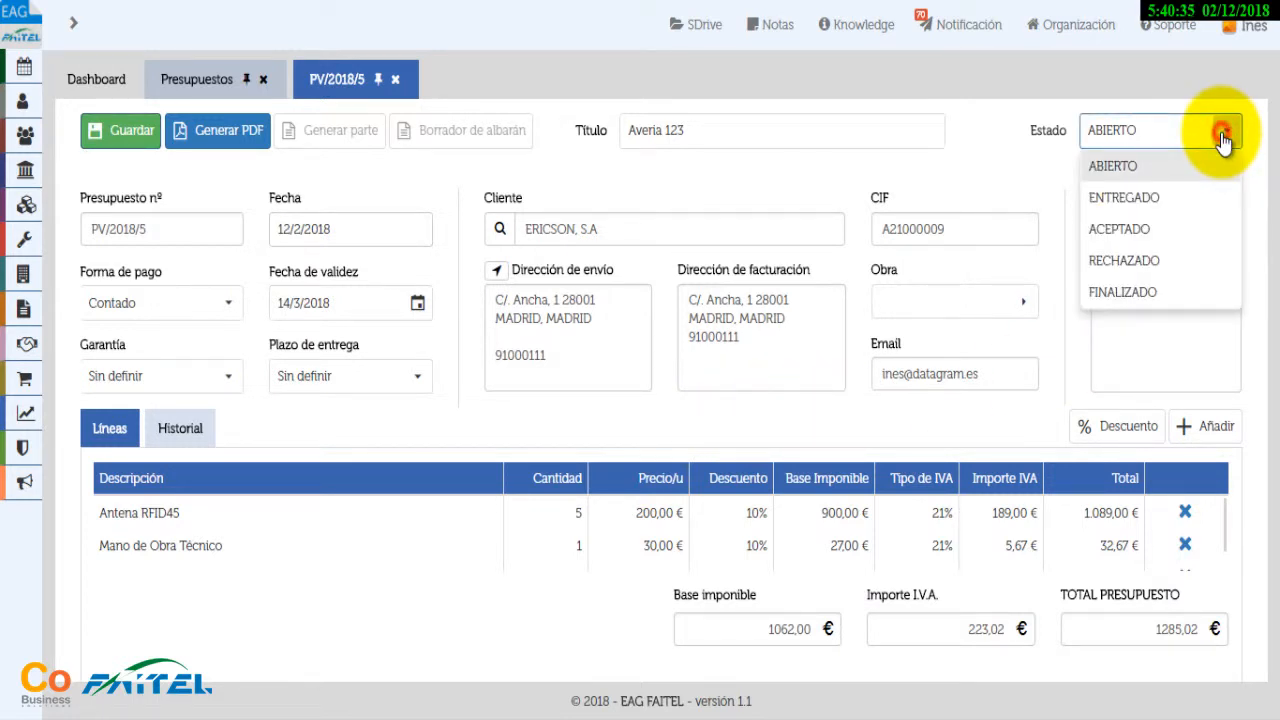
pyautogui.click(1224, 140)
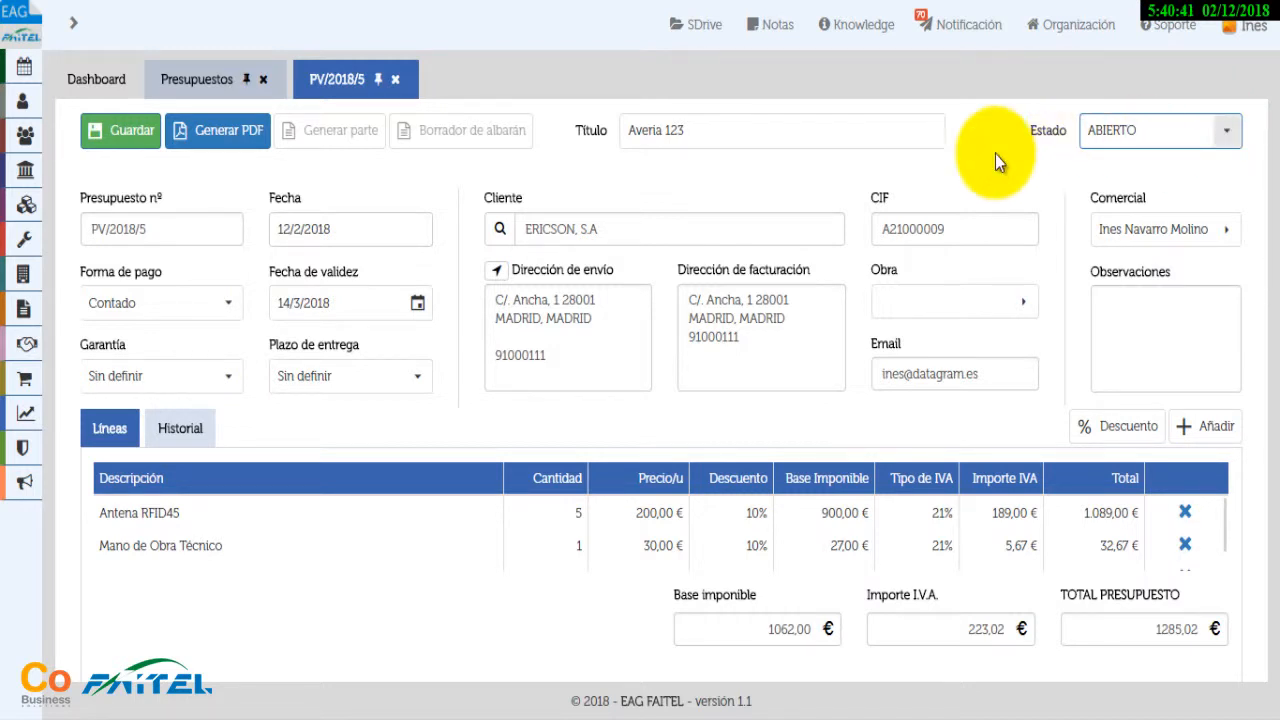
# Close PV/2018/5, filter the budget list by 'pv/' and reopen PV/2018/5 for editing
pyautogui.click(396, 80)
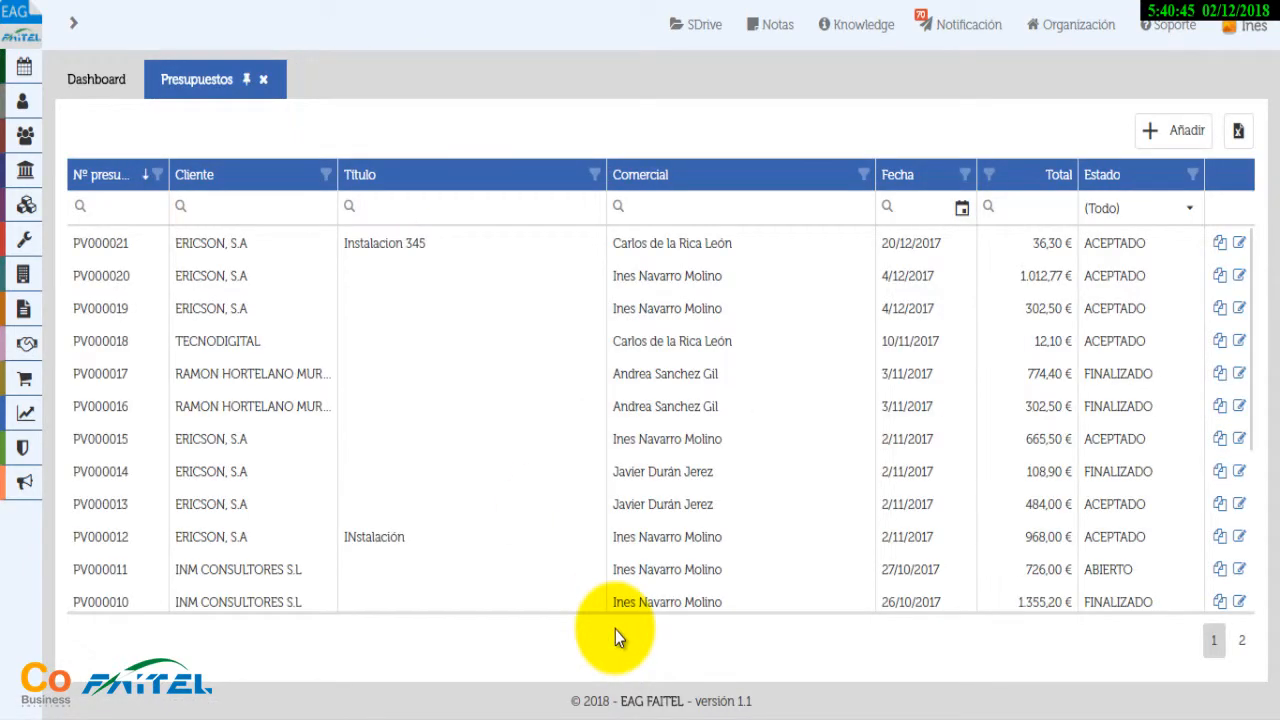
pyautogui.click(139, 207)
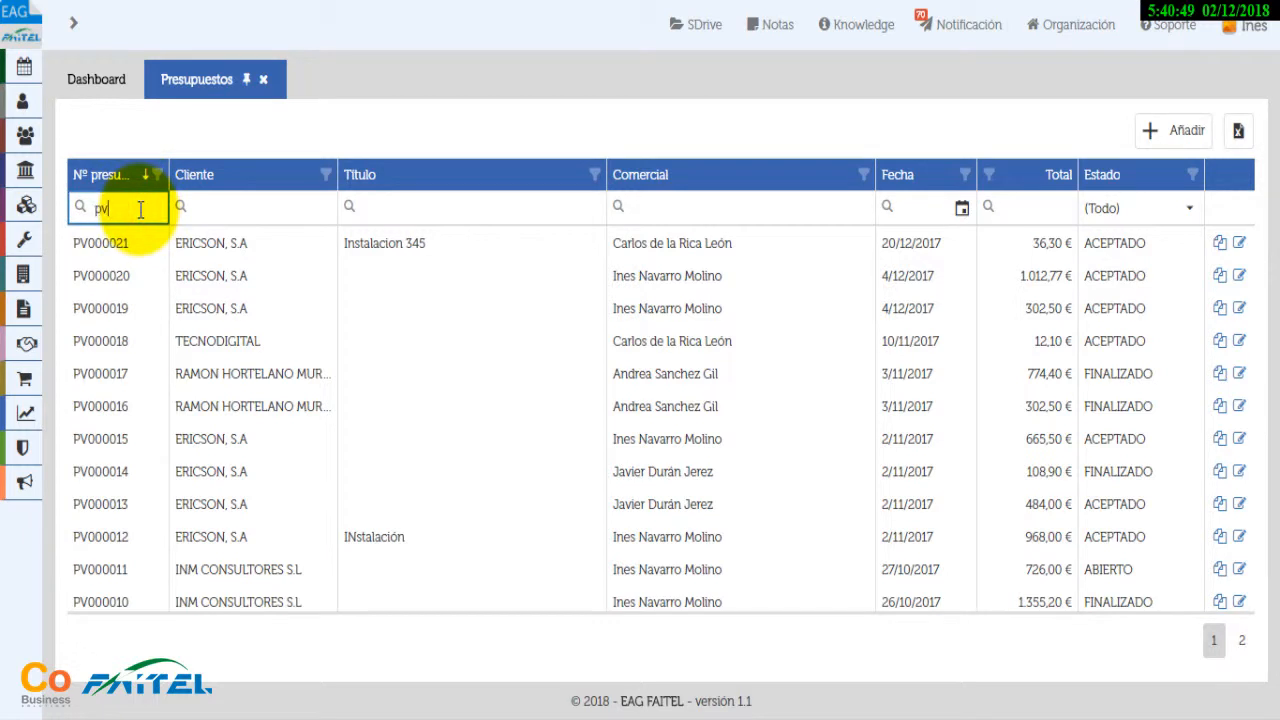
pyautogui.write('pv/')
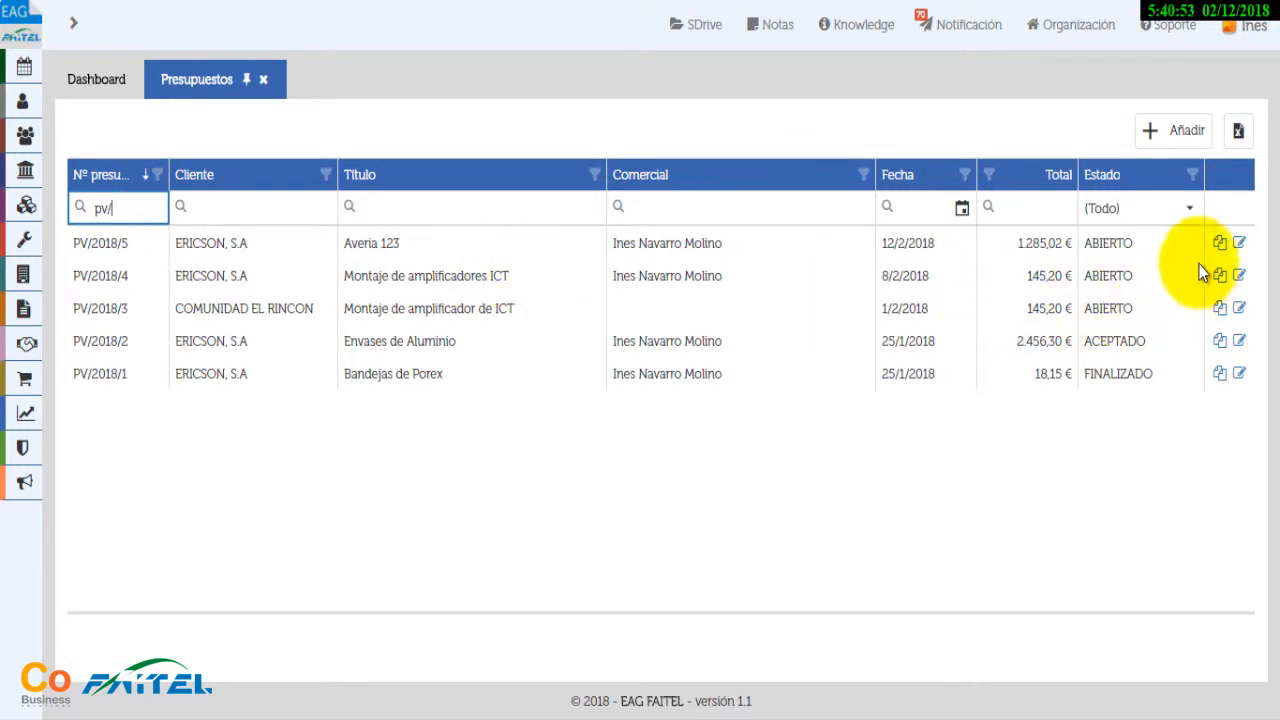
pyautogui.click(1240, 244)
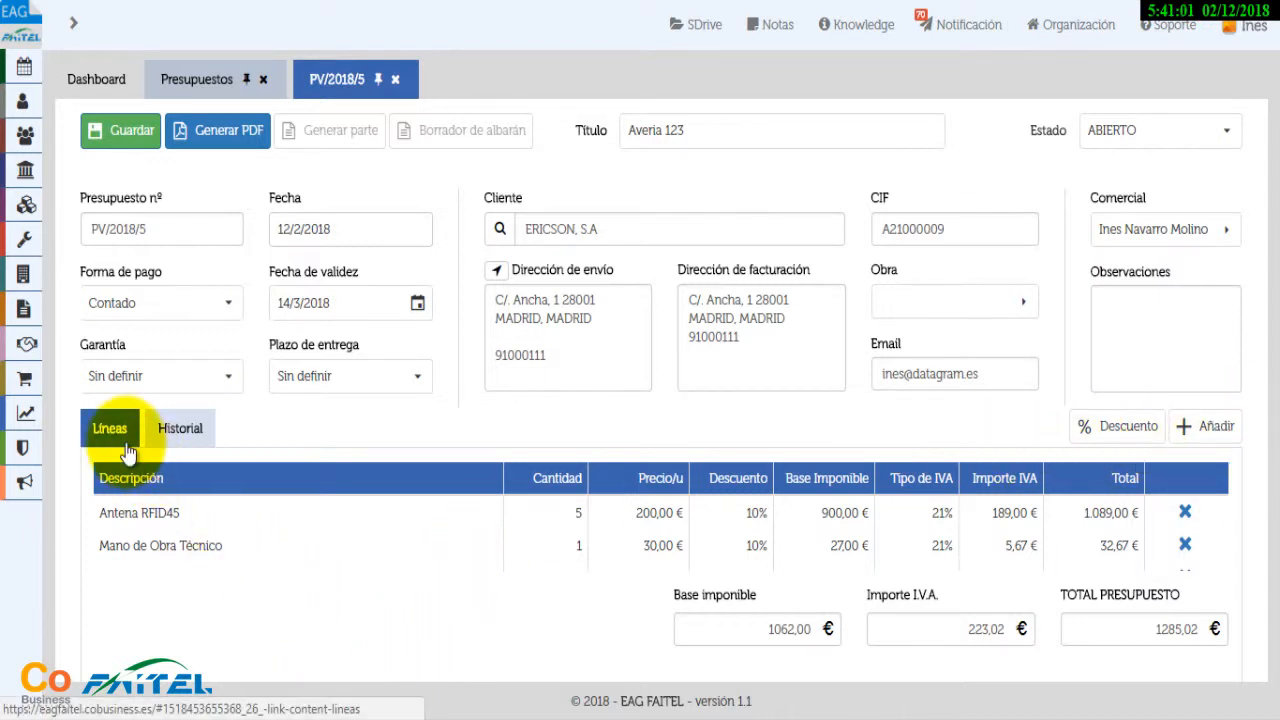
# Check the Historial of PV/2018/5, which shows only the change to ABIERTO
pyautogui.click(182, 440)
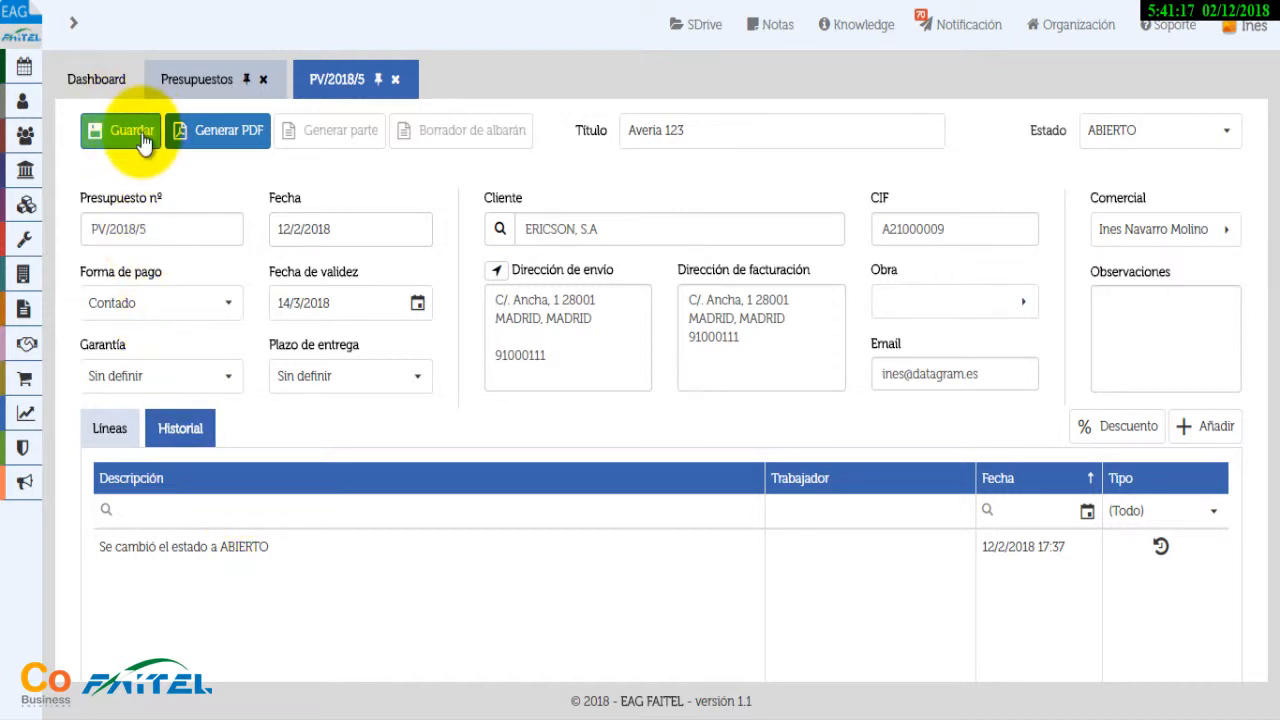
pyautogui.click(68, 30)
# Start a calendar event on 21 February titled Presuesto 5, of type Llamada
pyautogui.click(70, 68)
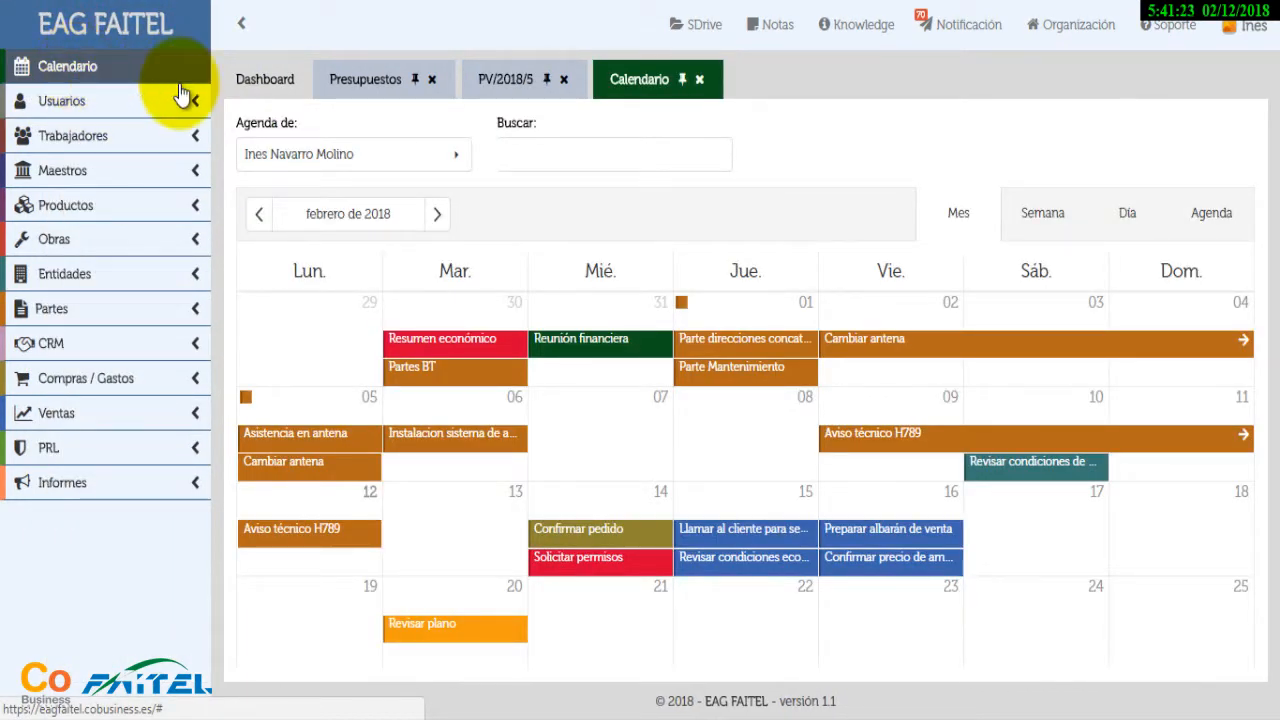
pyautogui.click(618, 610)
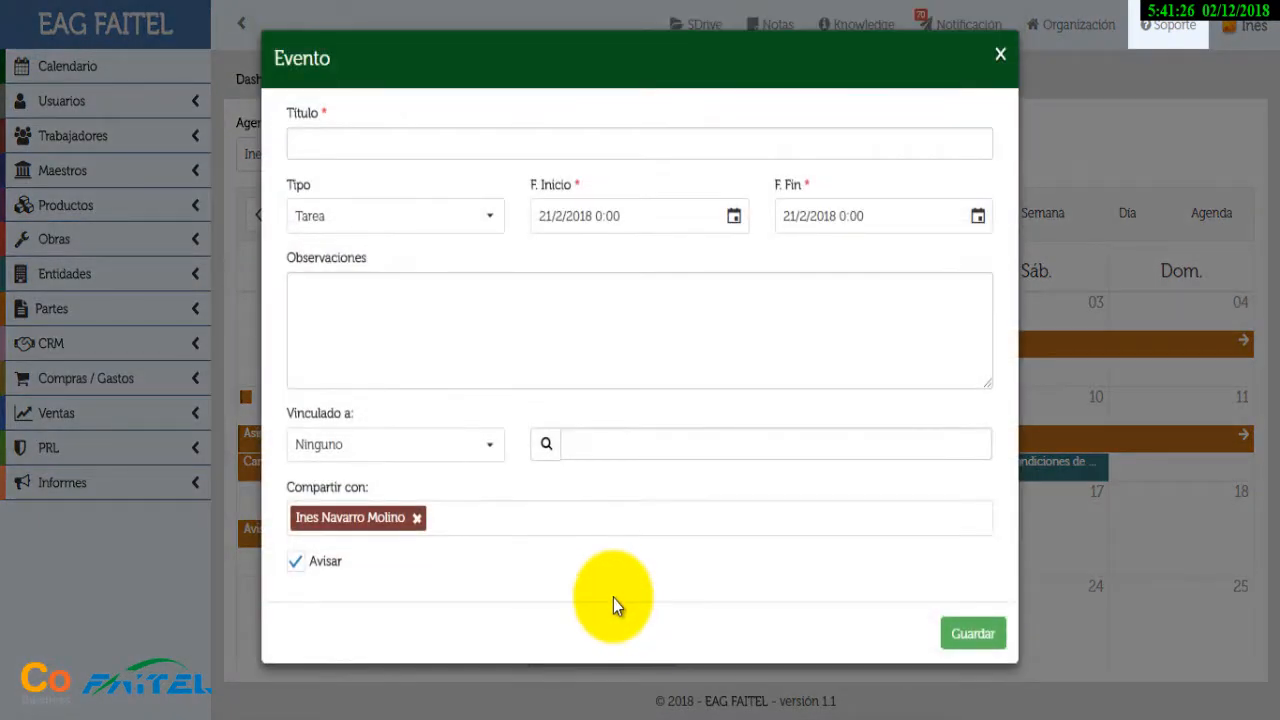
pyautogui.click(365, 138)
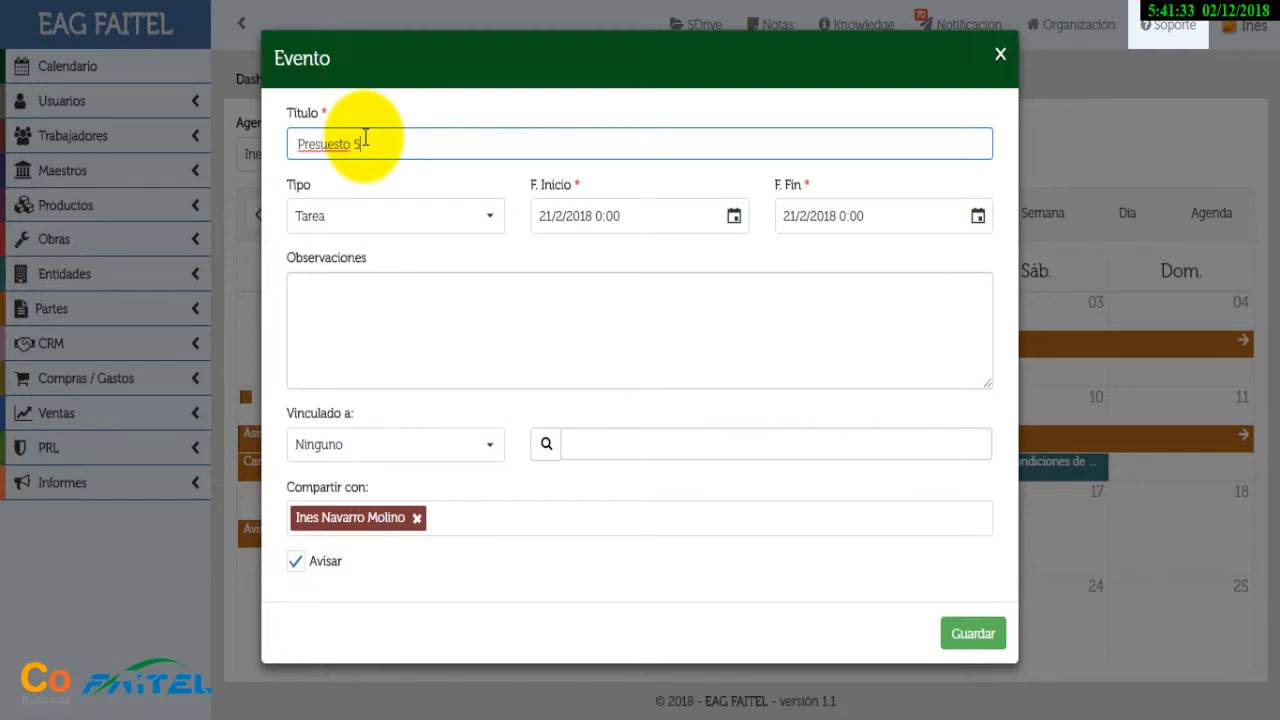
pyautogui.click(489, 220)
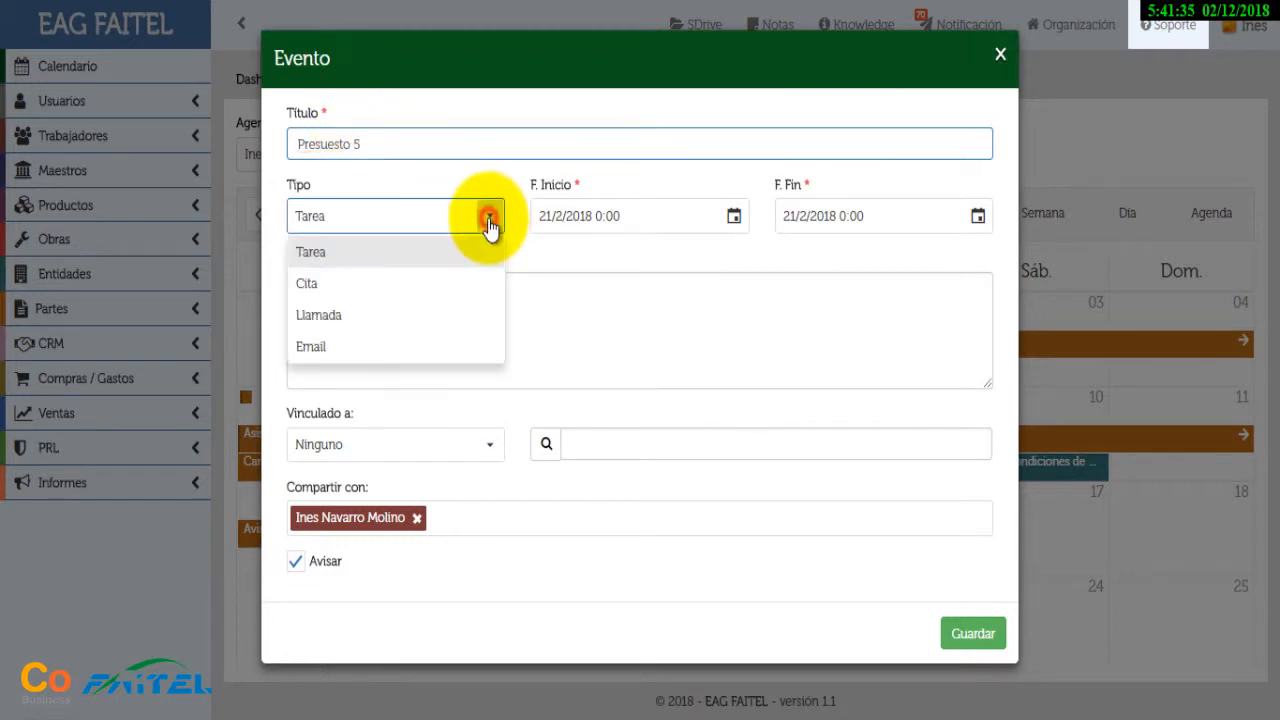
pyautogui.click(332, 314)
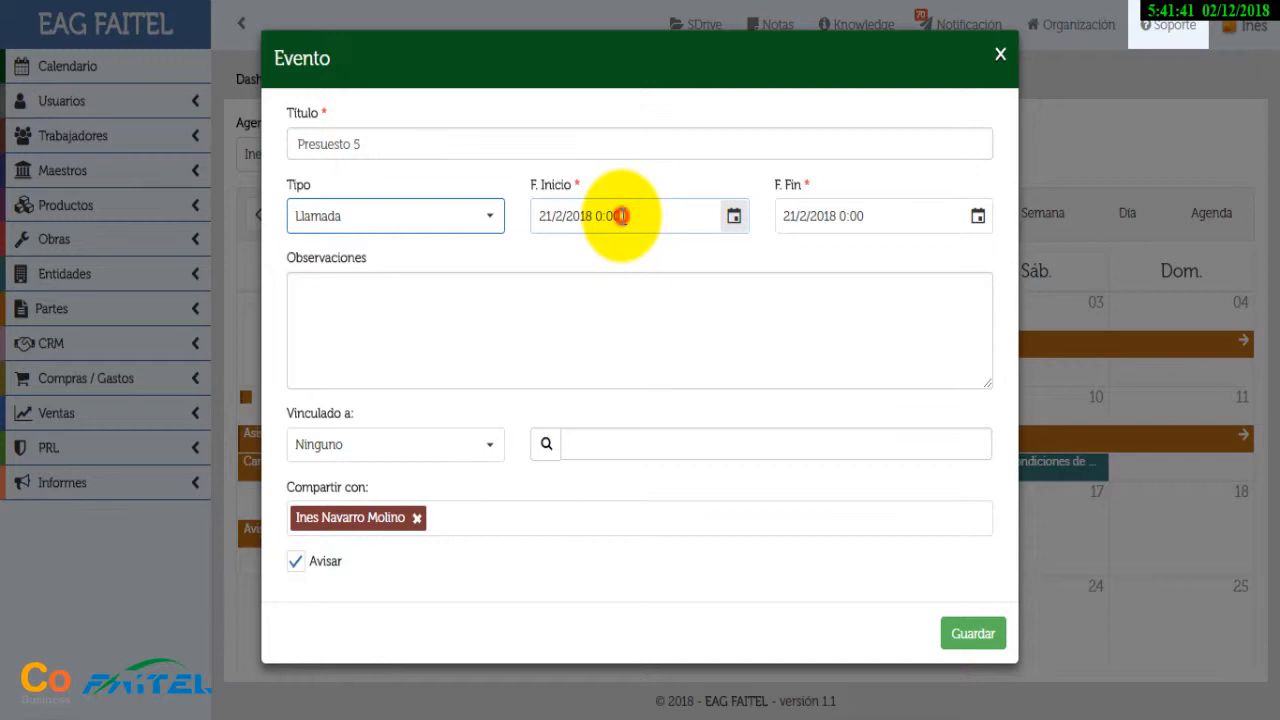
# Set the call to run 9:00–10:00 and link it to a Presupuesto de venta
pyautogui.moveTo(622, 216); pyautogui.dragTo(597, 216)
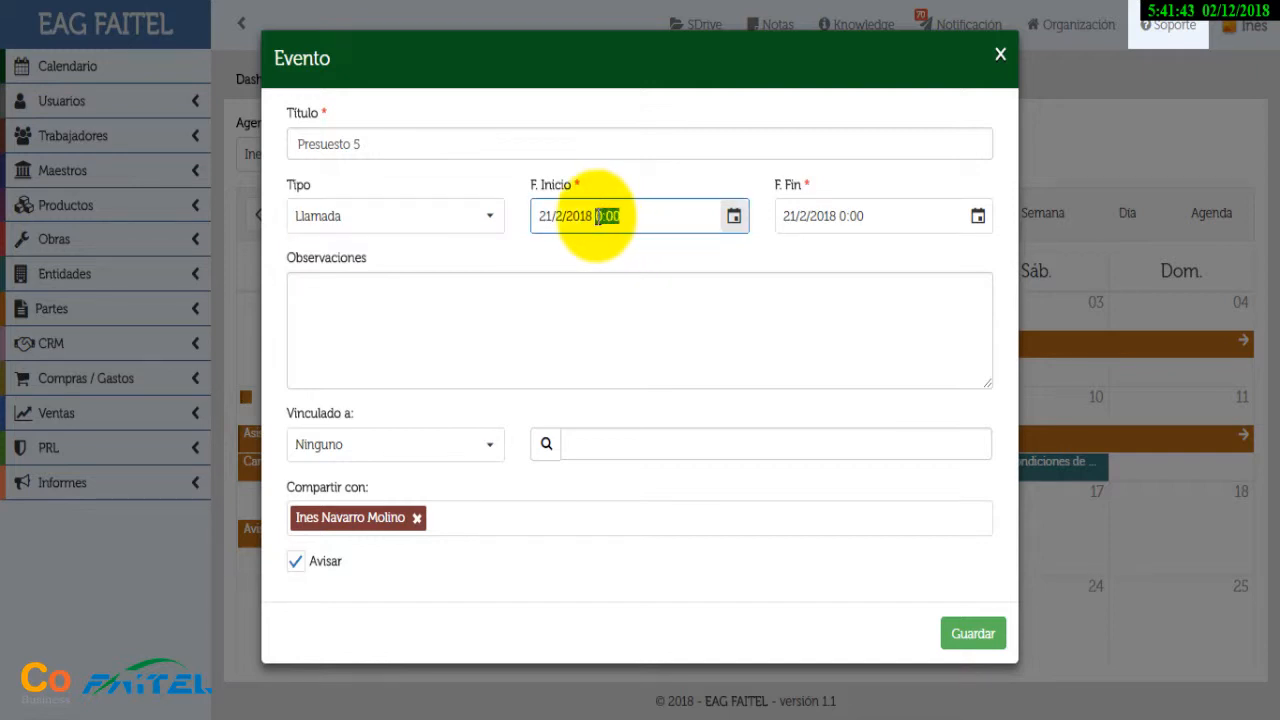
pyautogui.press('BackSpace')
pyautogui.click(965, 262)
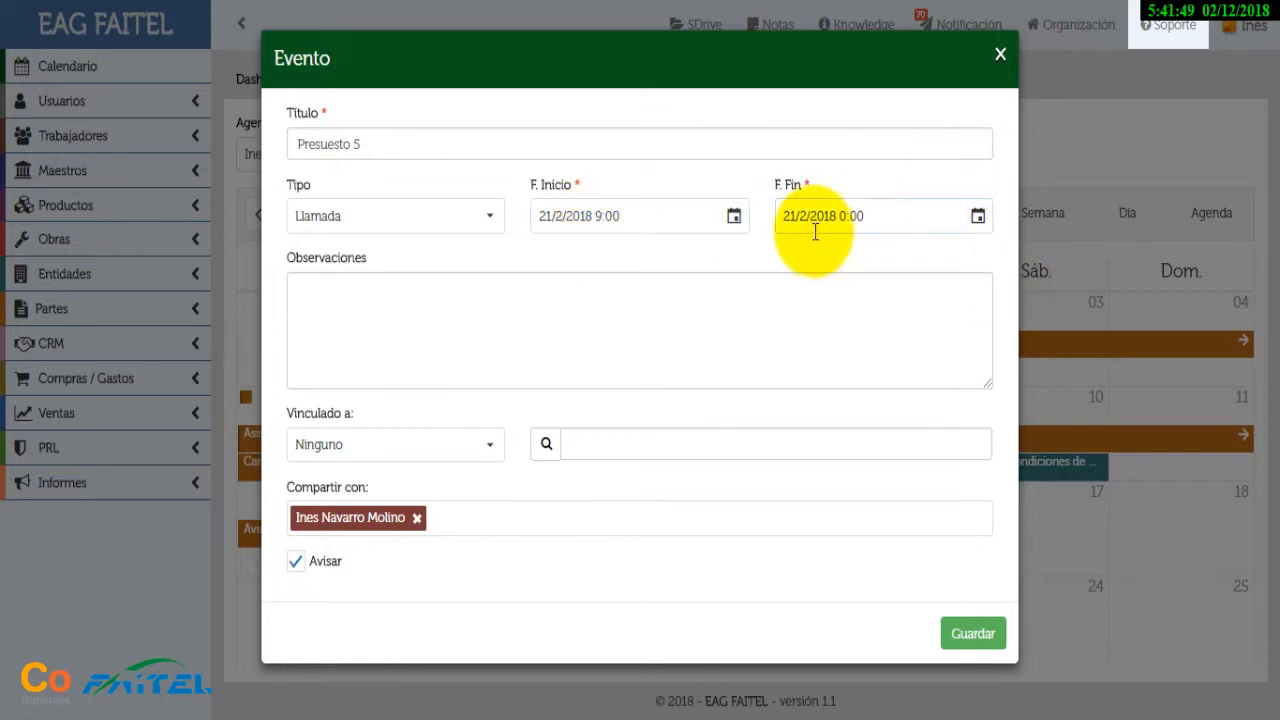
pyautogui.doubleClick(846, 217)
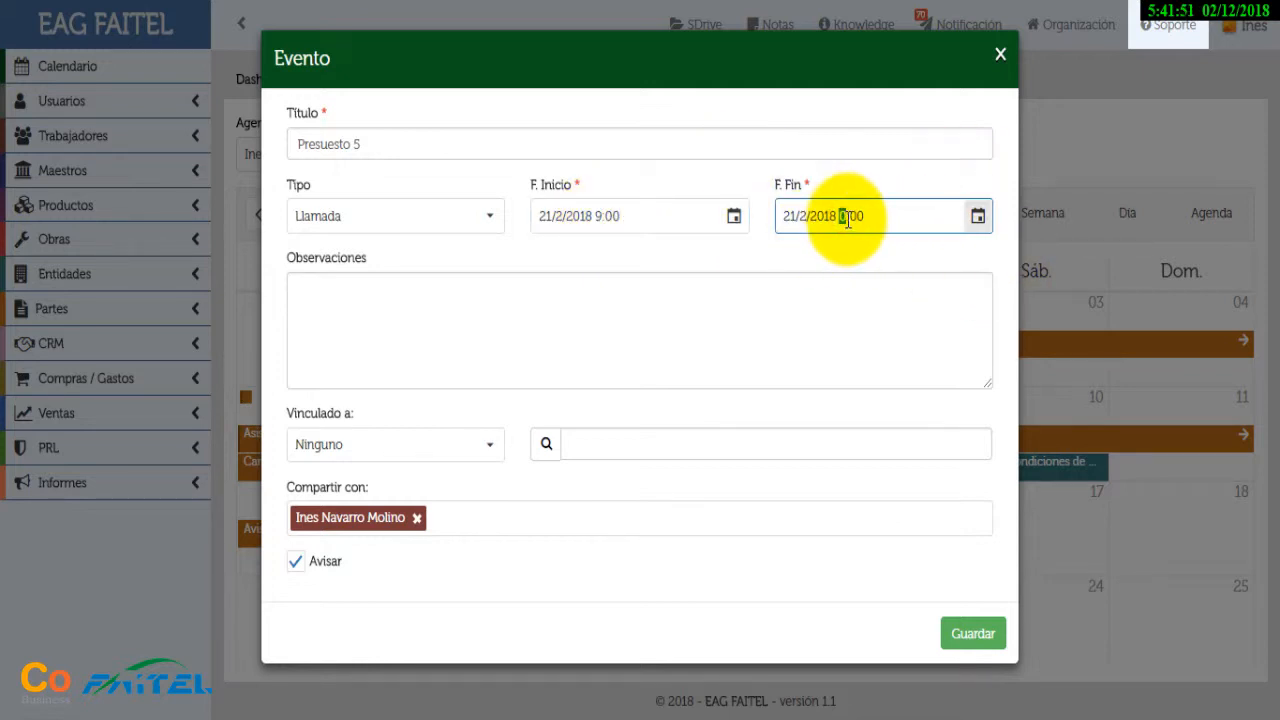
pyautogui.write('10')
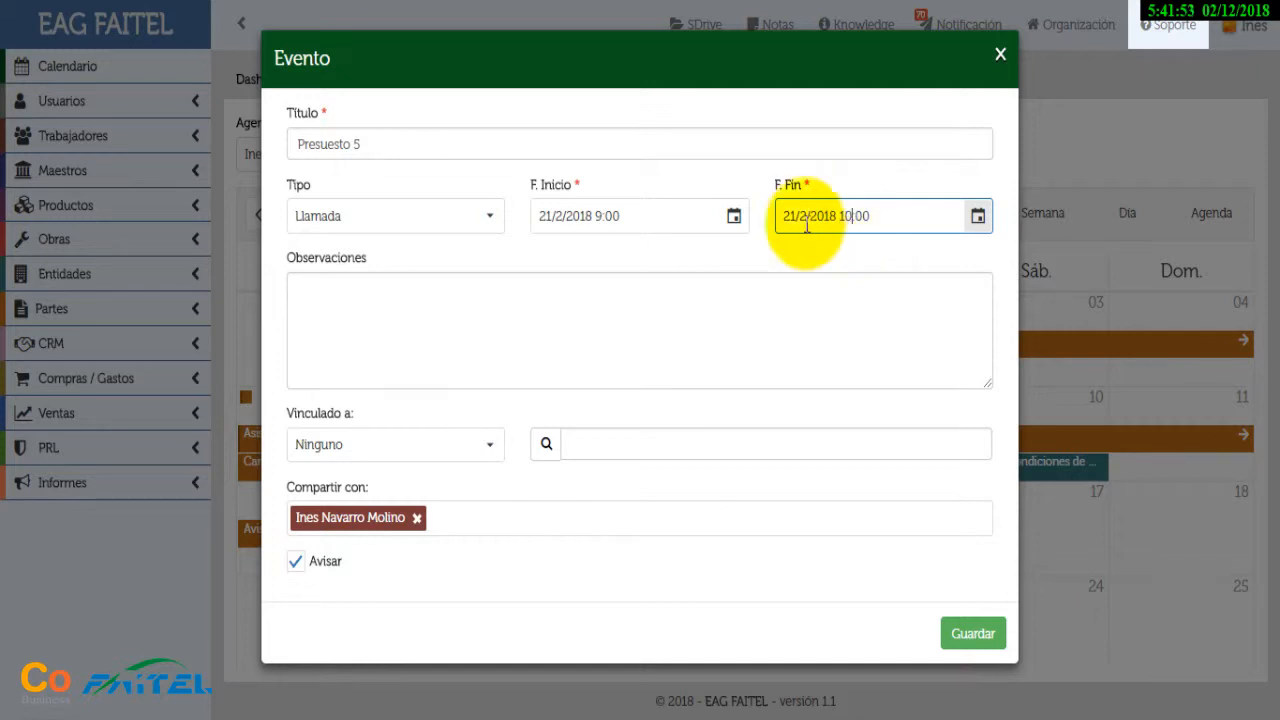
pyautogui.click(649, 261)
pyautogui.click(495, 448)
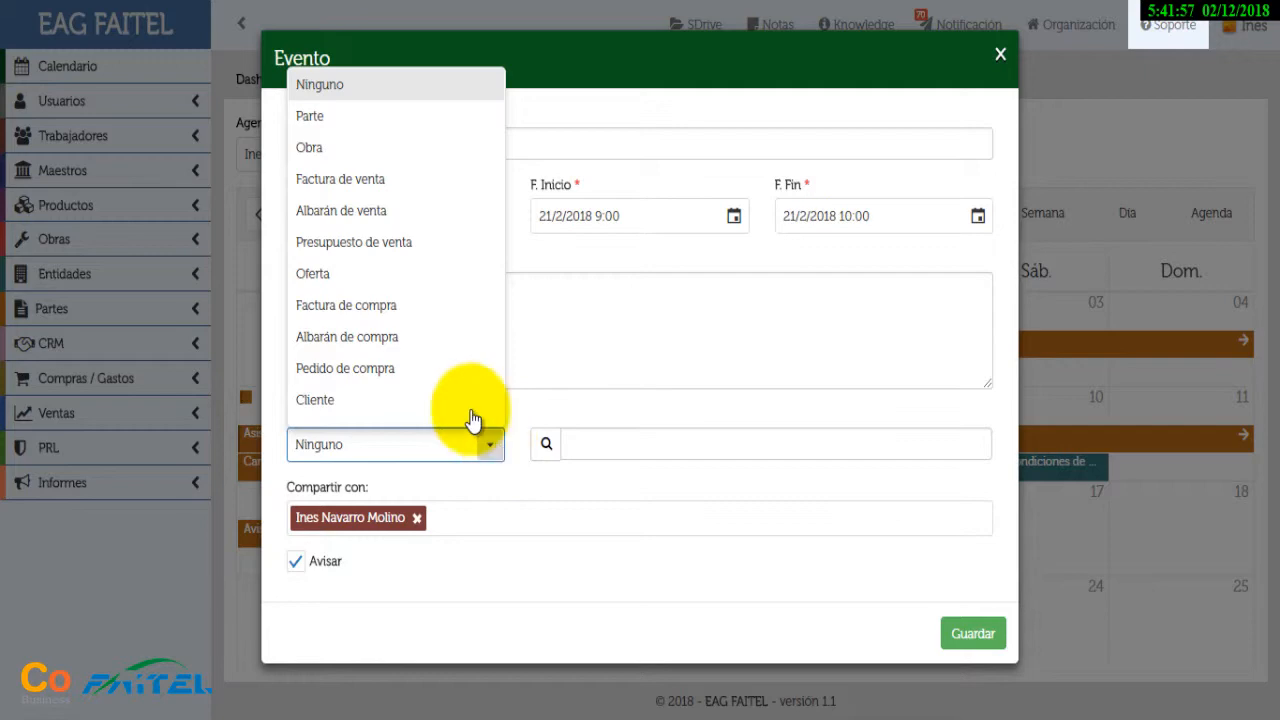
pyautogui.click(400, 242)
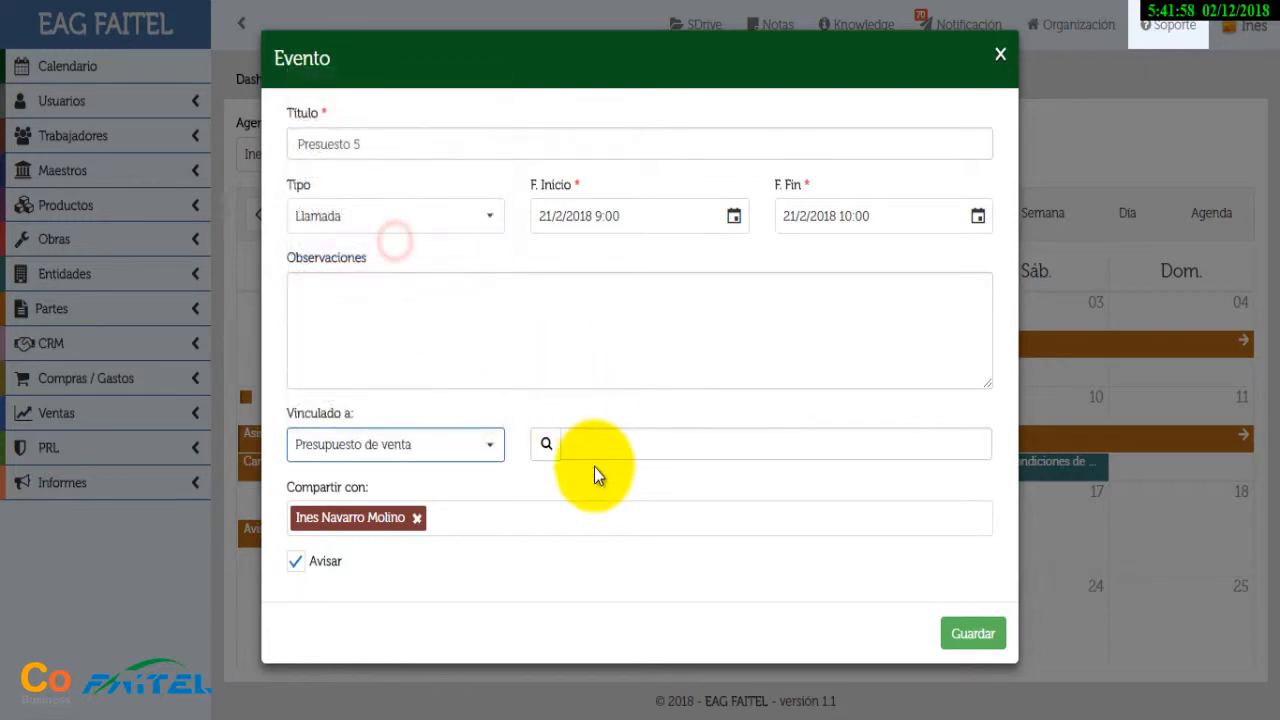
pyautogui.click(546, 443)
# Link the call to budget PV/2018/5 and save the Presuesto 5 event
pyautogui.click(347, 417)
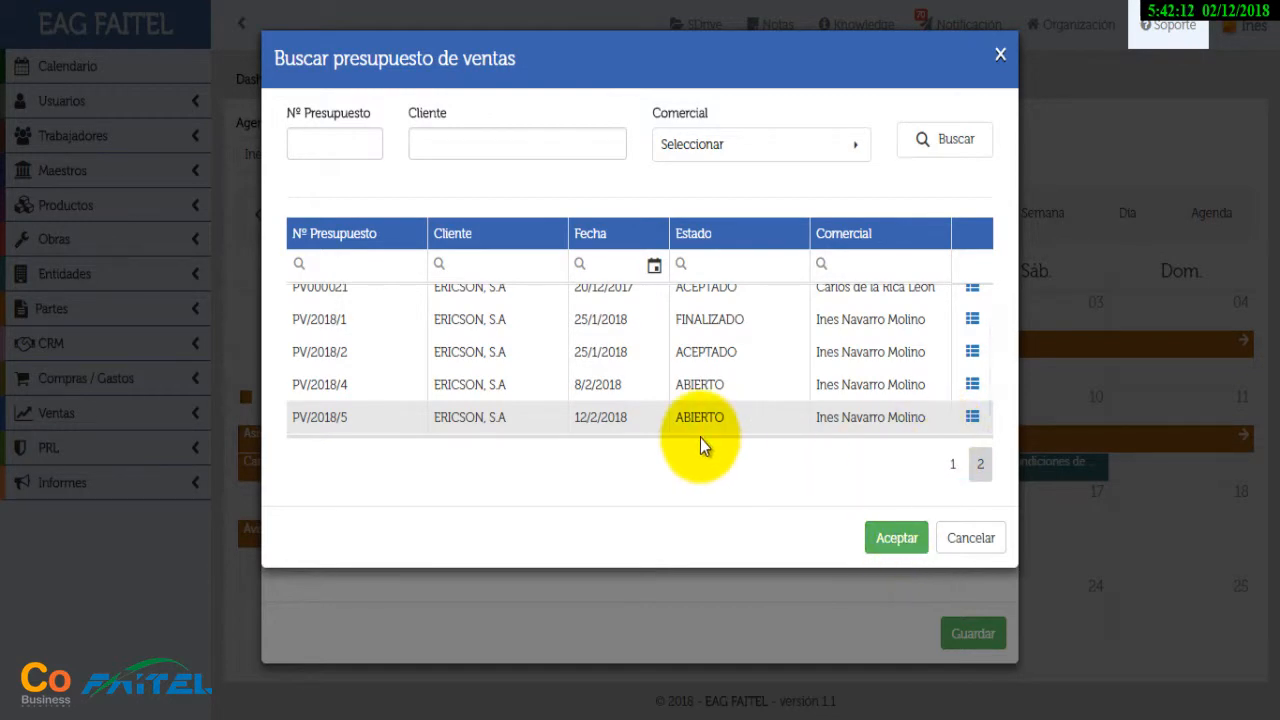
pyautogui.click(976, 420)
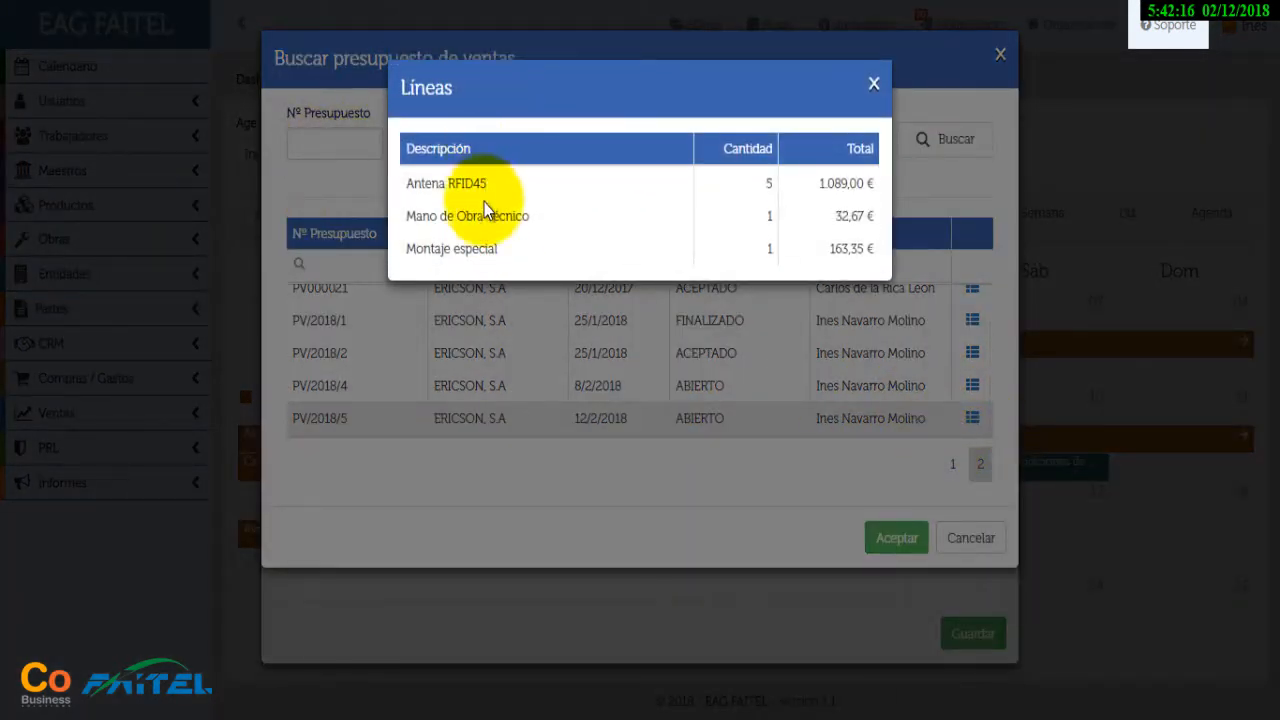
pyautogui.click(871, 84)
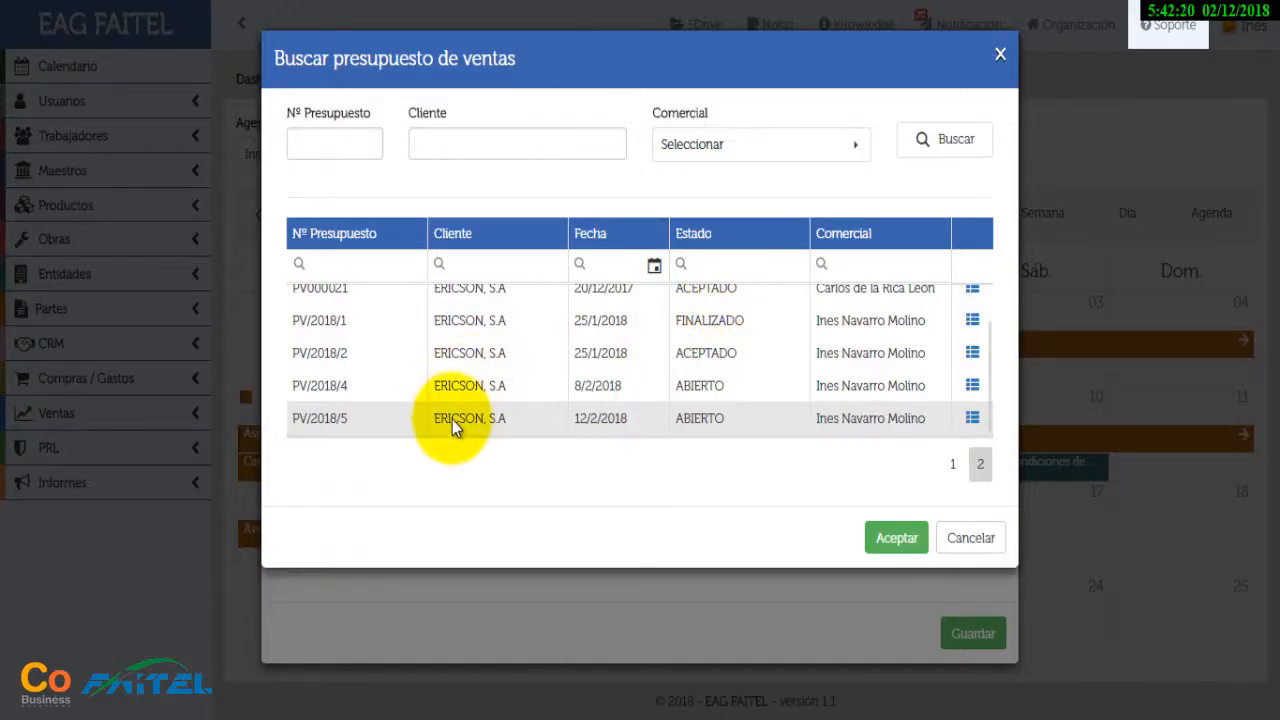
pyautogui.click(895, 540)
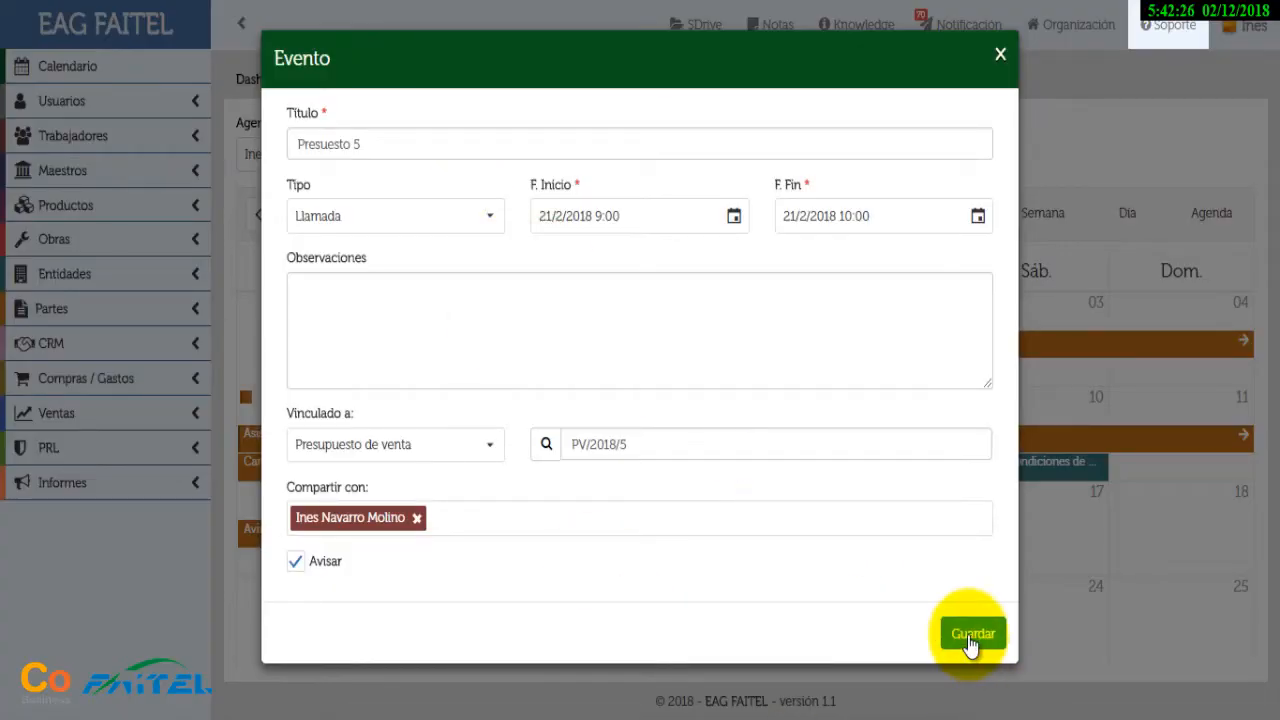
pyautogui.click(968, 636)
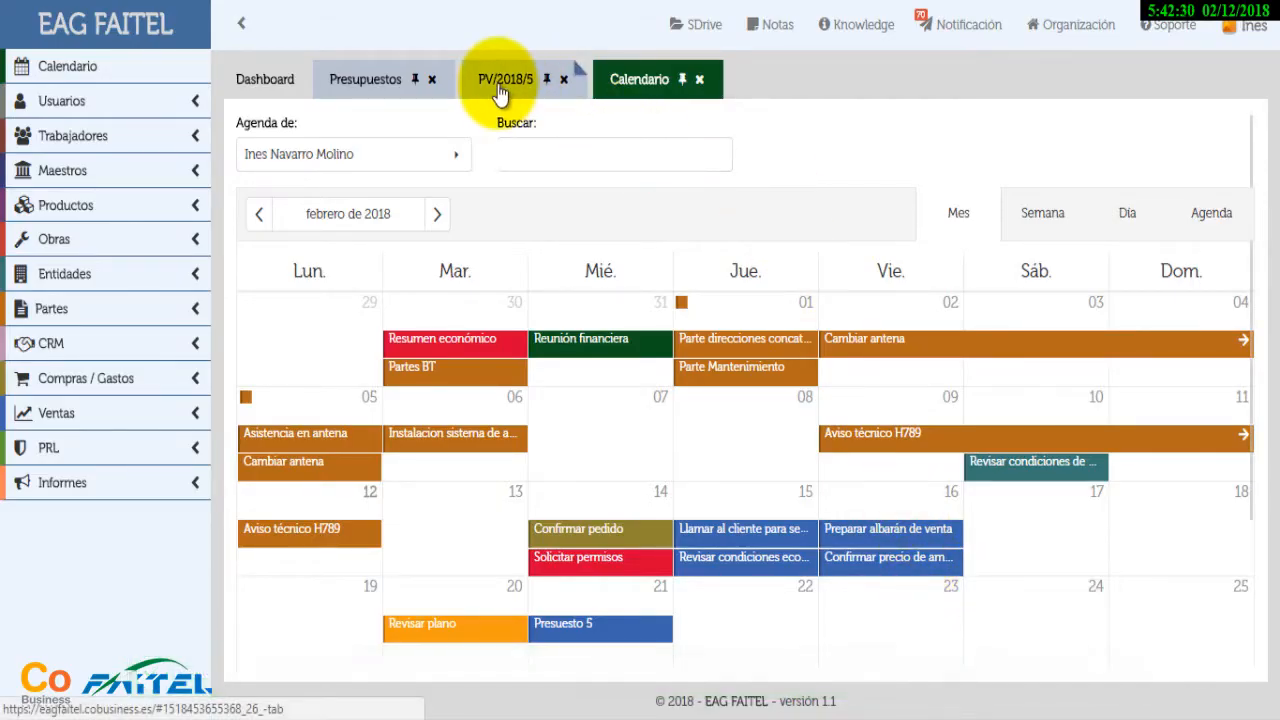
# Back in PV/2018/5, confirm the Presuesto 5 call in its history, then generate the budget PDF
pyautogui.click(500, 88)
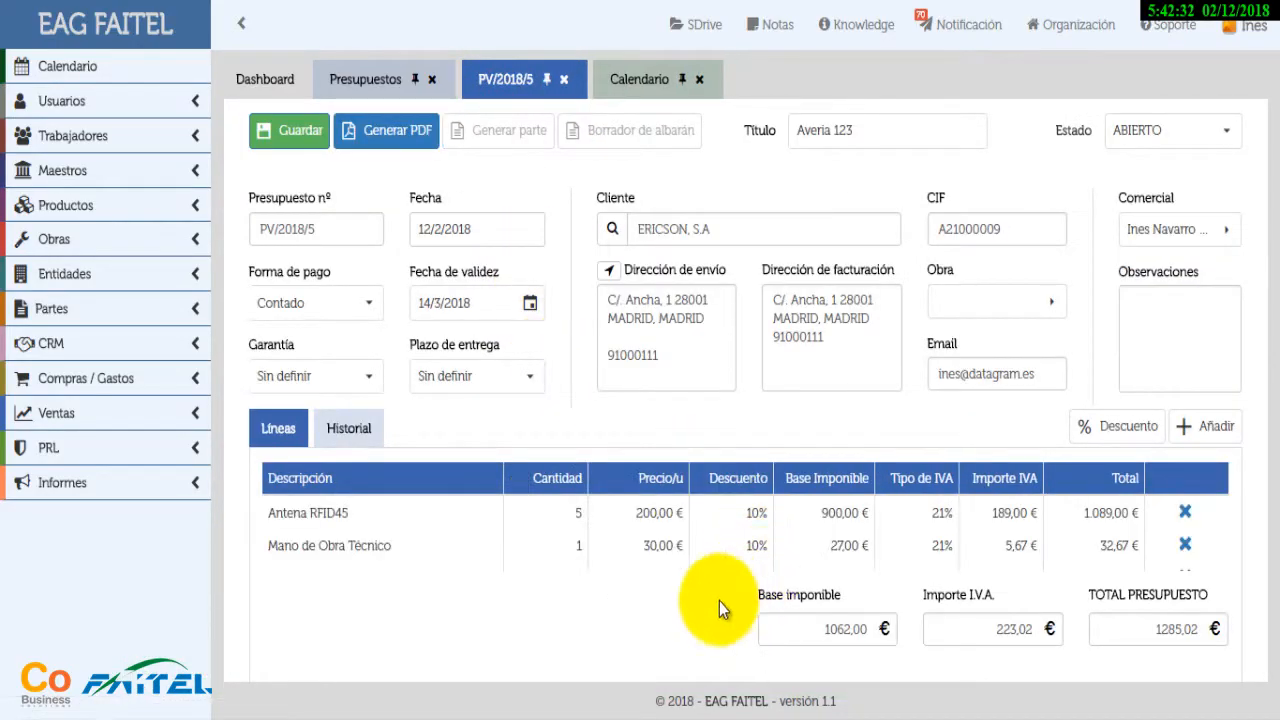
pyautogui.click(349, 428)
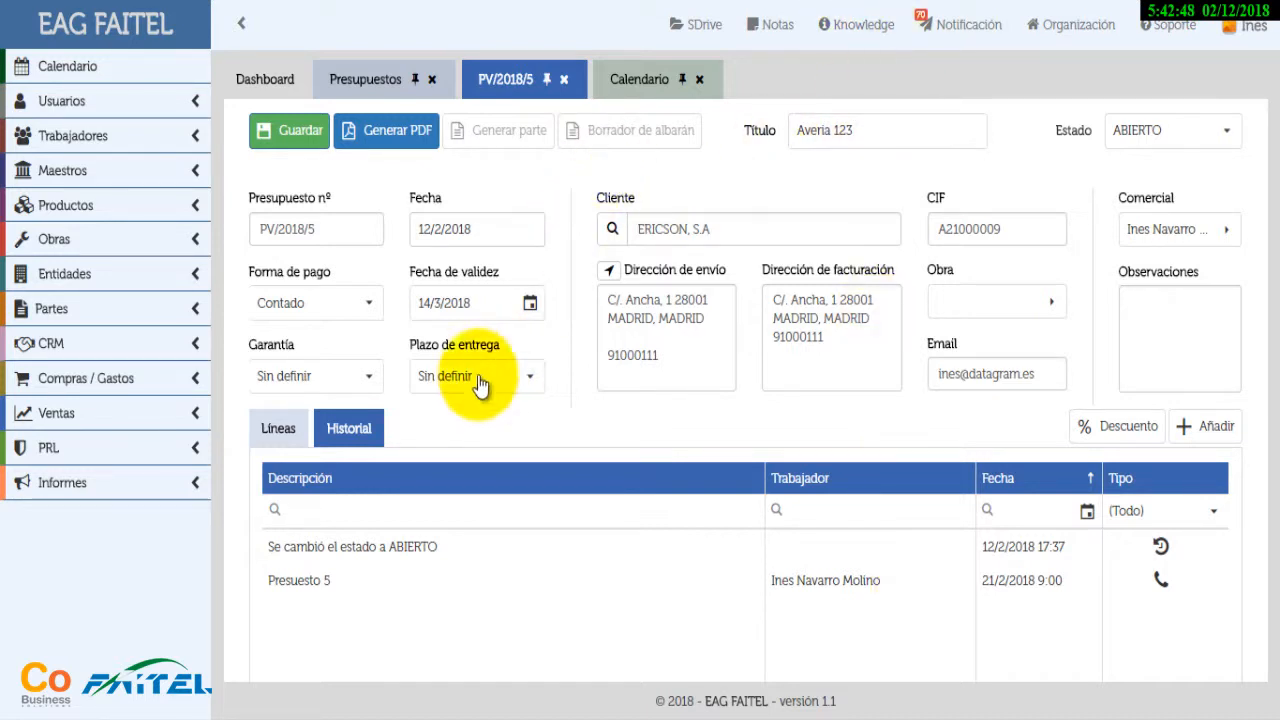
pyautogui.click(278, 430)
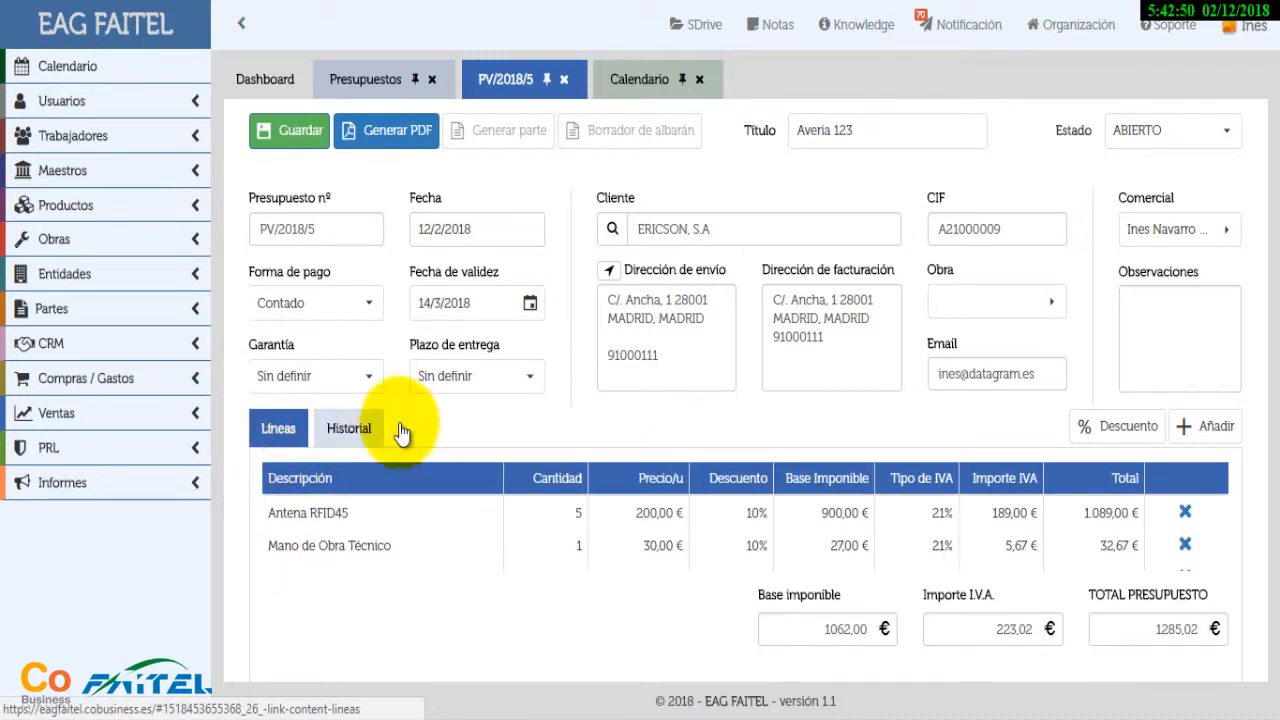
pyautogui.click(1227, 138)
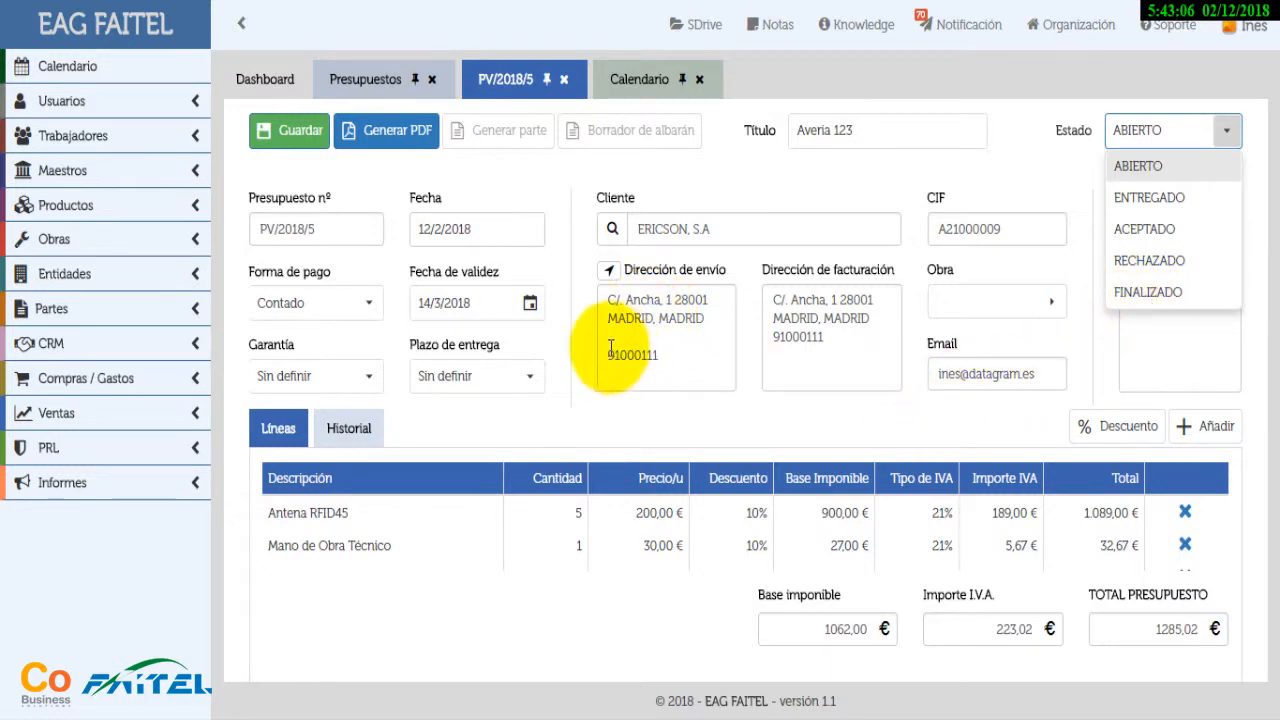
pyautogui.click(390, 135)
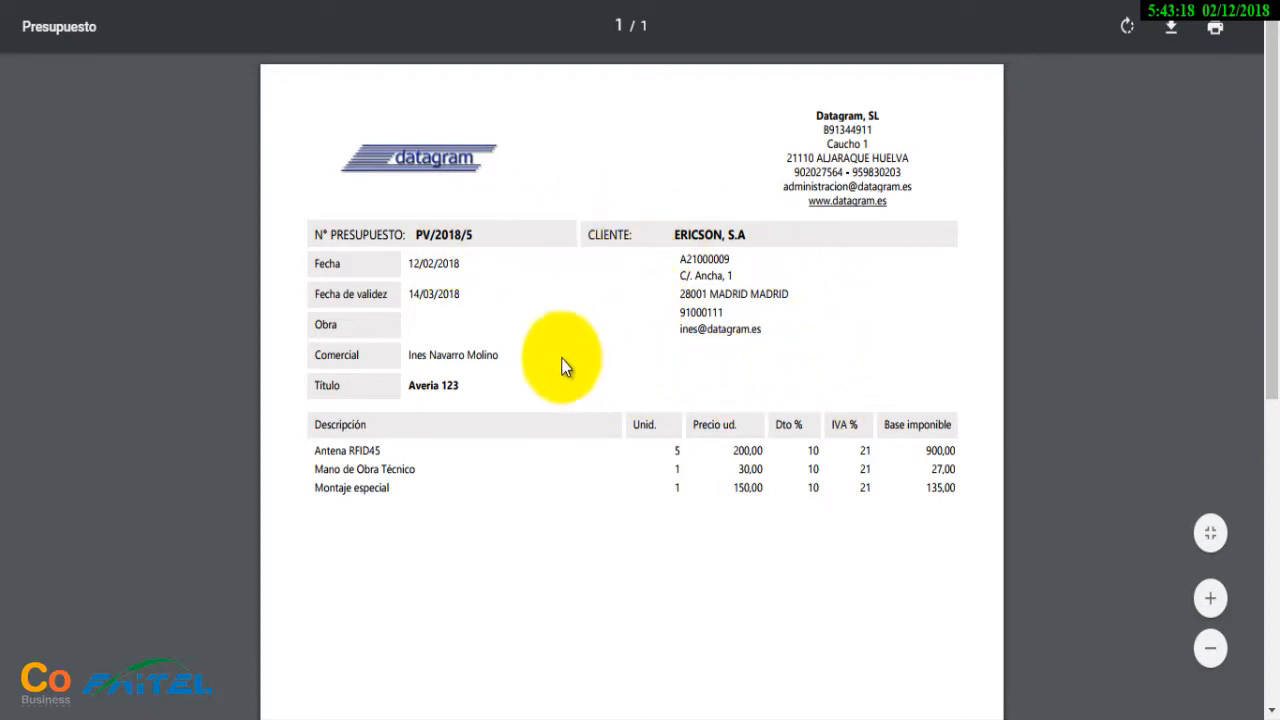
# Scroll through the PV/2018/5 PDF down to the 1.285,02 total and footer
pyautogui.scroll(-1, 897, 355)
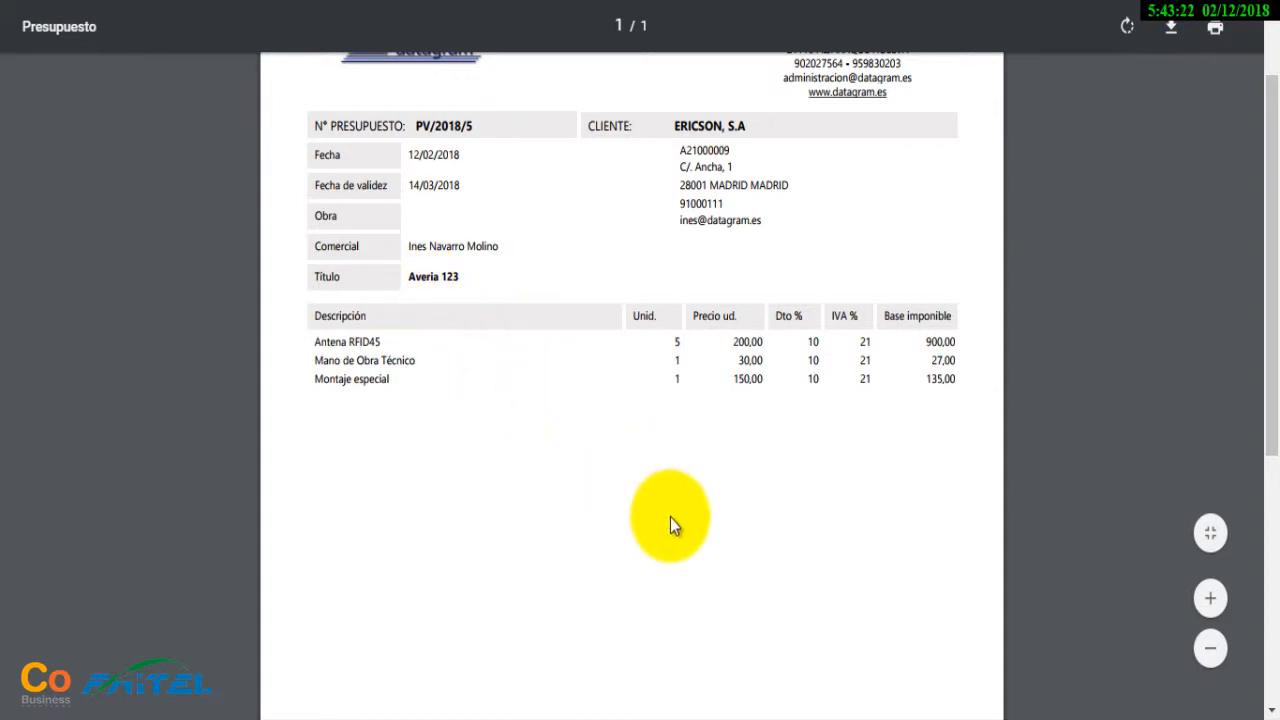
pyautogui.scroll(-1, 759, 474)
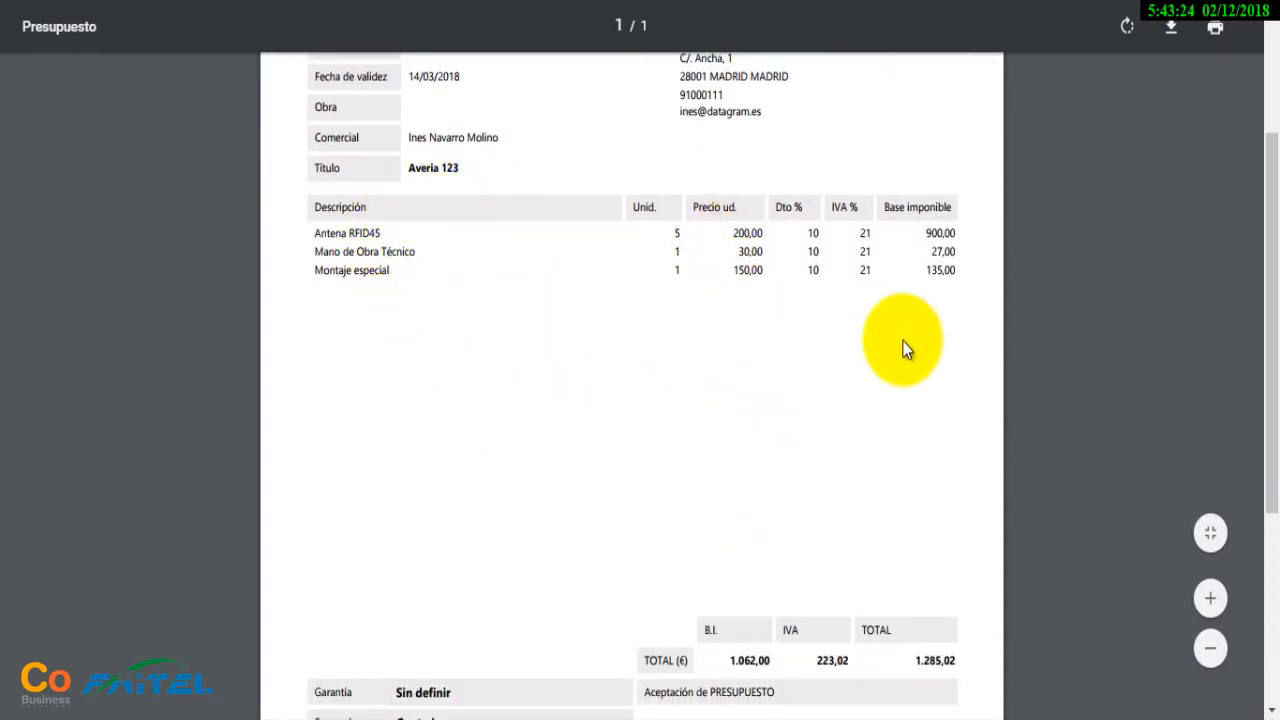
pyautogui.scroll(-2, 868, 390)
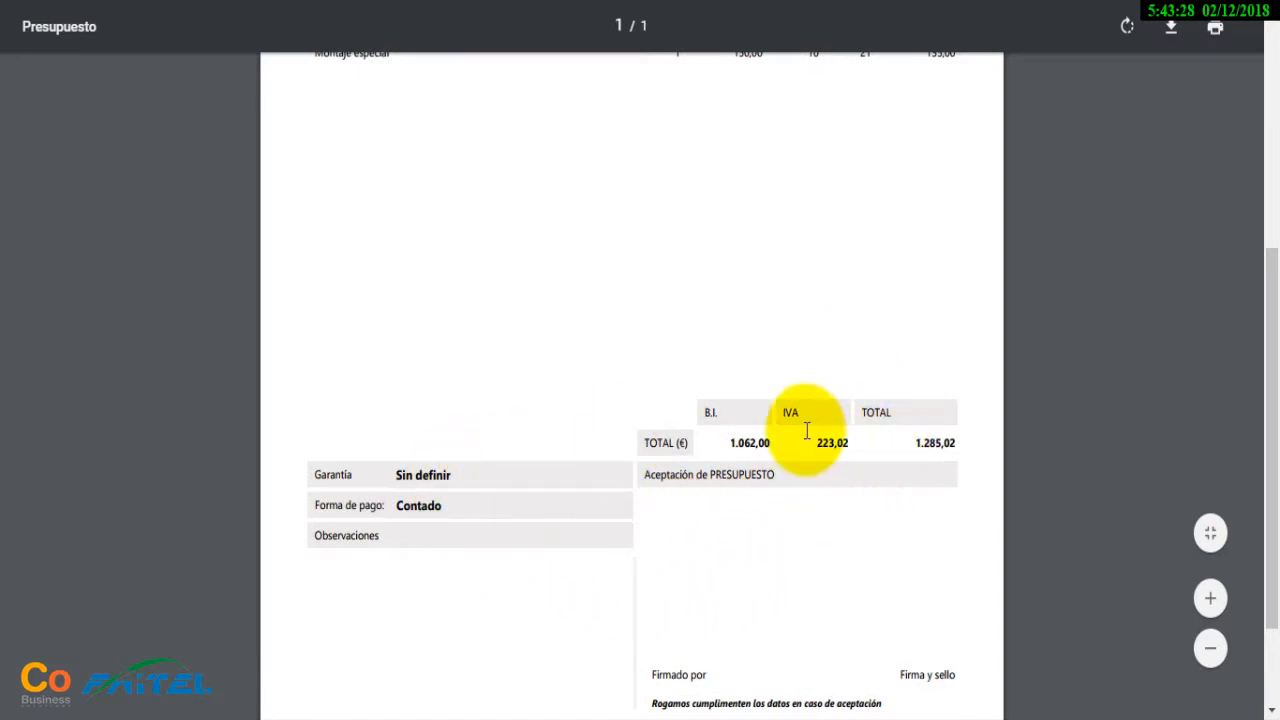
pyautogui.scroll(-2, 943, 457)
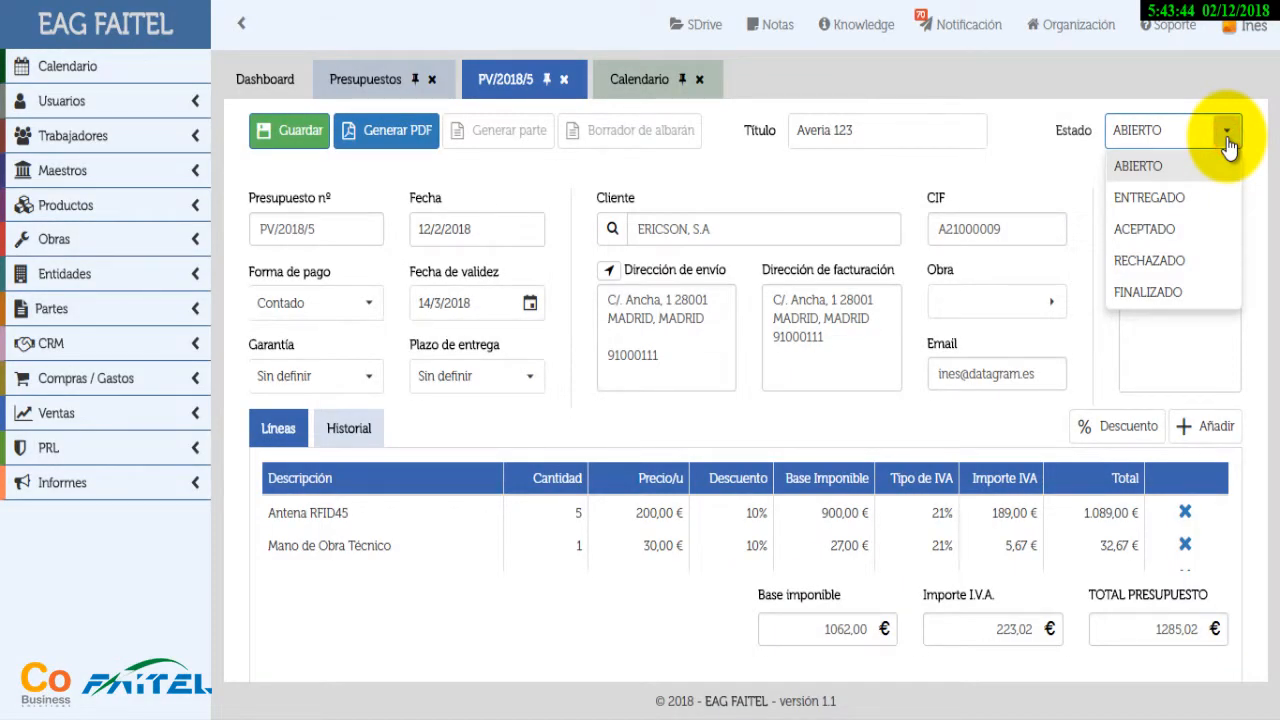
# Change PV/2018/5's Estado to ACEPTADO and confirm the acceptance
pyautogui.click(1157, 228)
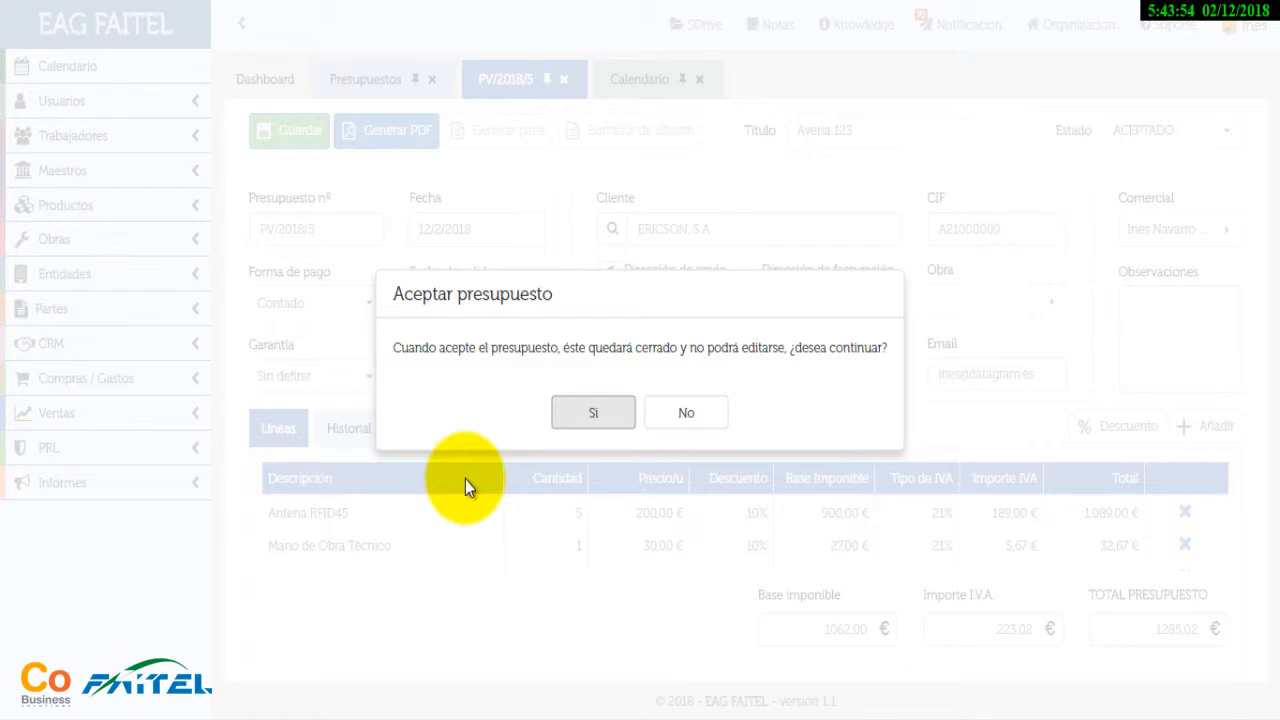
pyautogui.click(580, 411)
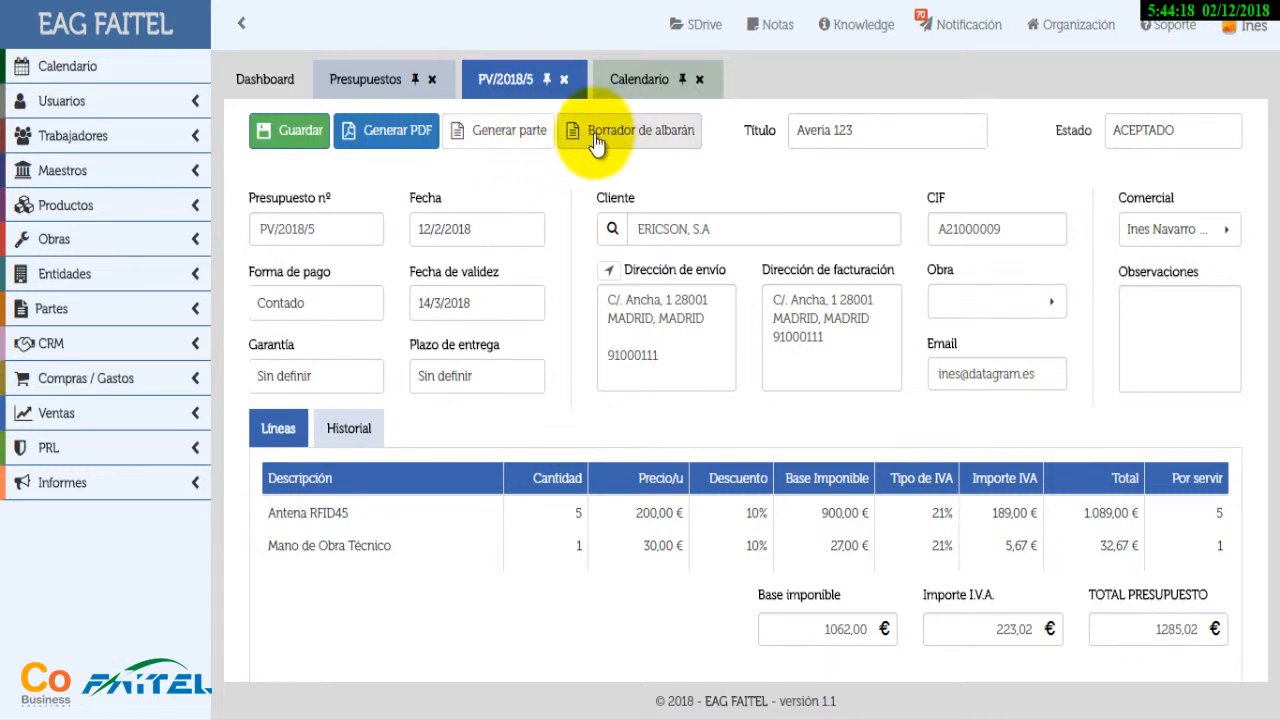
pyautogui.click(505, 134)
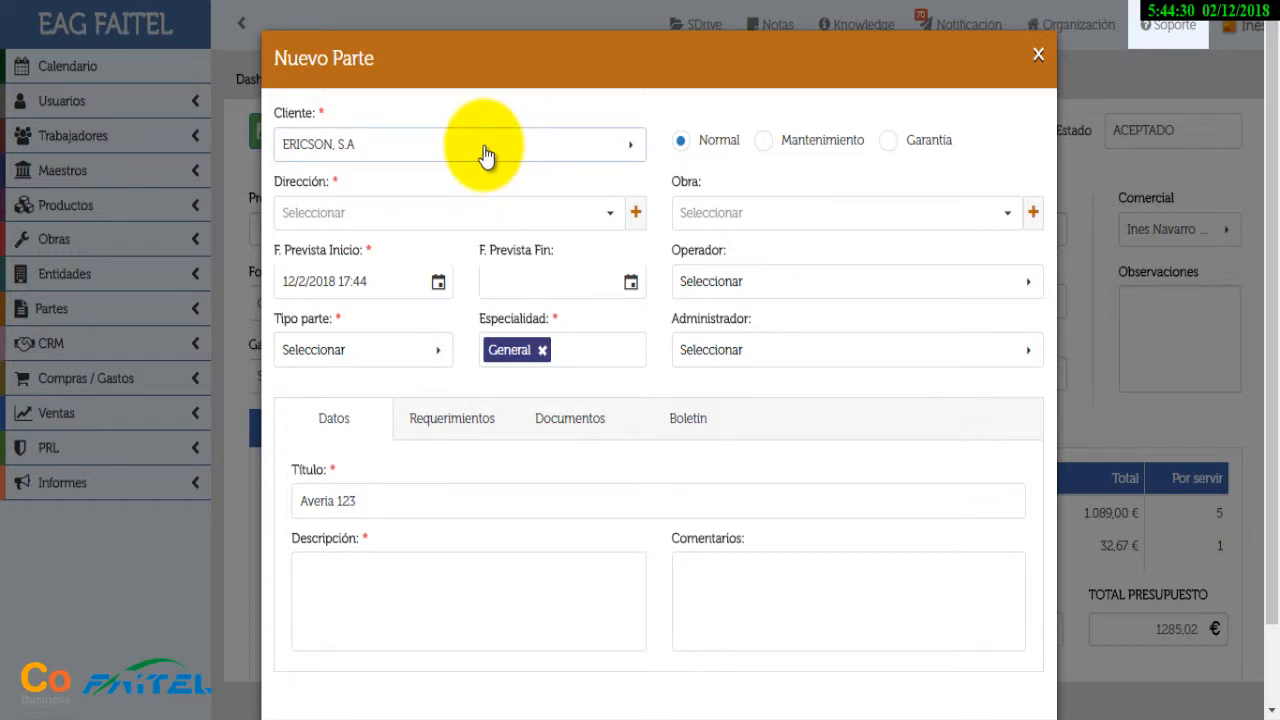
pyautogui.click(609, 214)
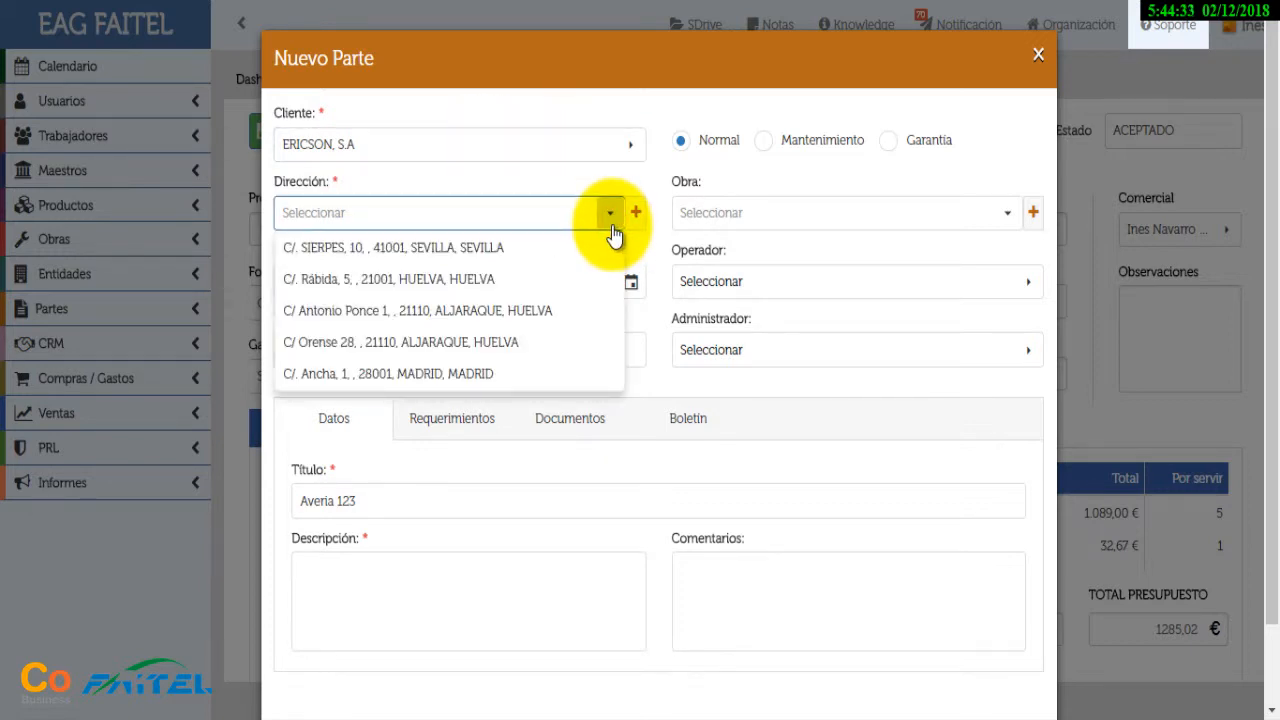
pyautogui.click(543, 311)
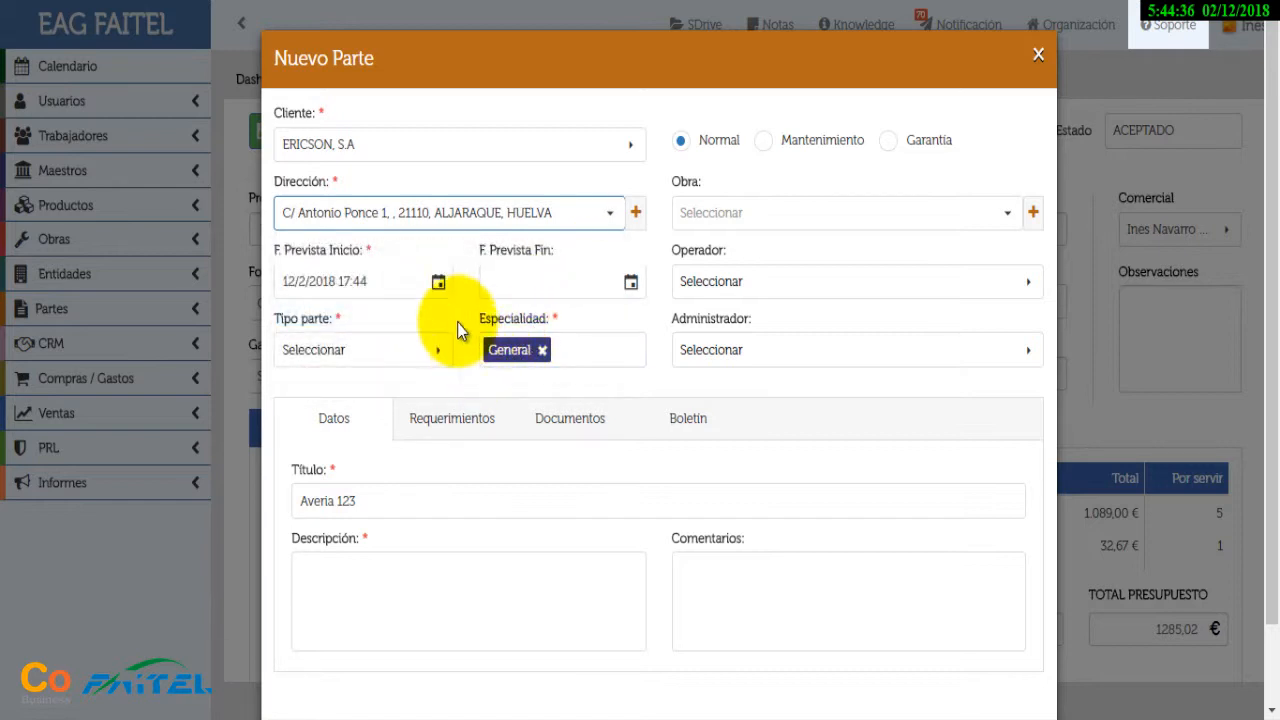
pyautogui.moveTo(395, 280); pyautogui.dragTo(339, 288)
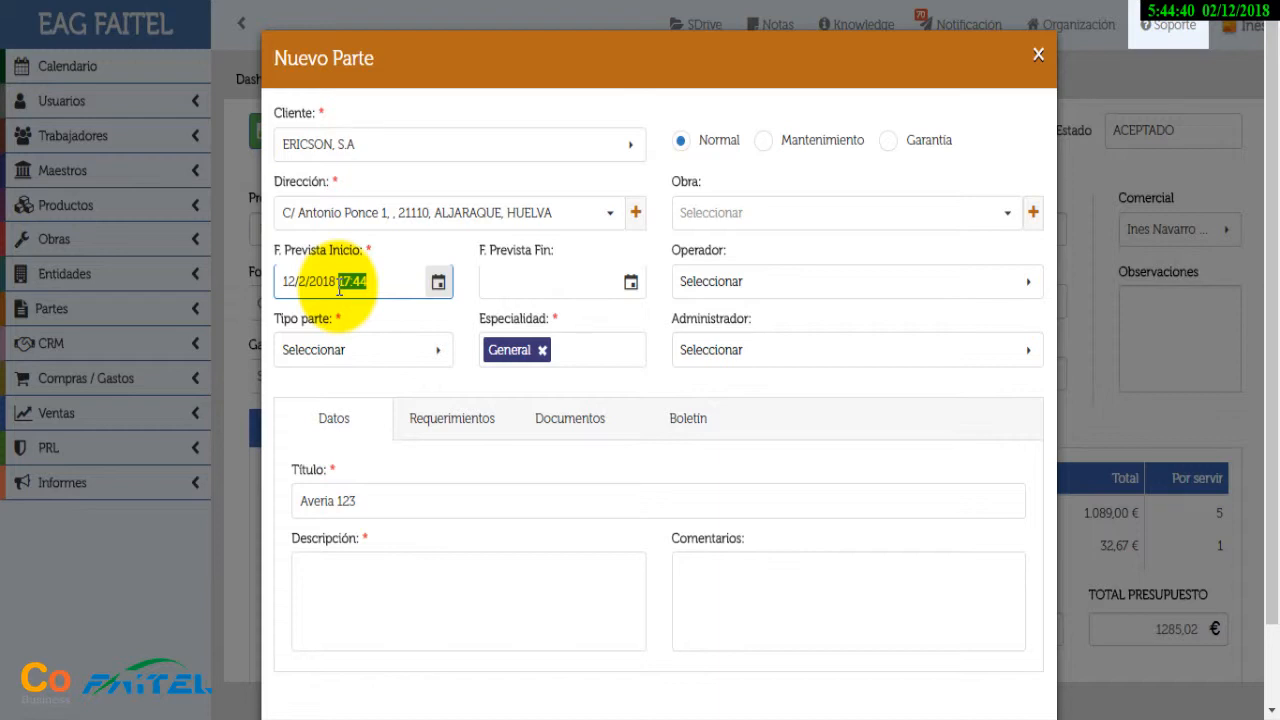
pyautogui.write('18:00')
pyautogui.press('Tab')
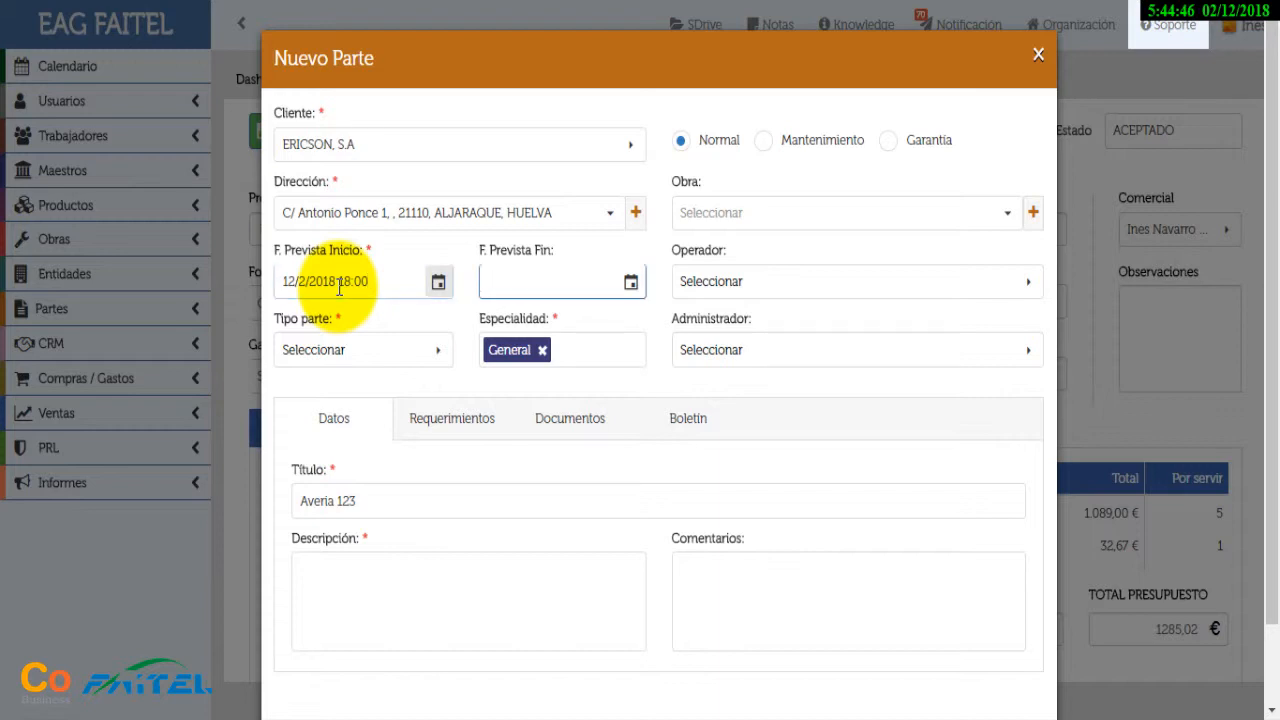
pyautogui.click(630, 283)
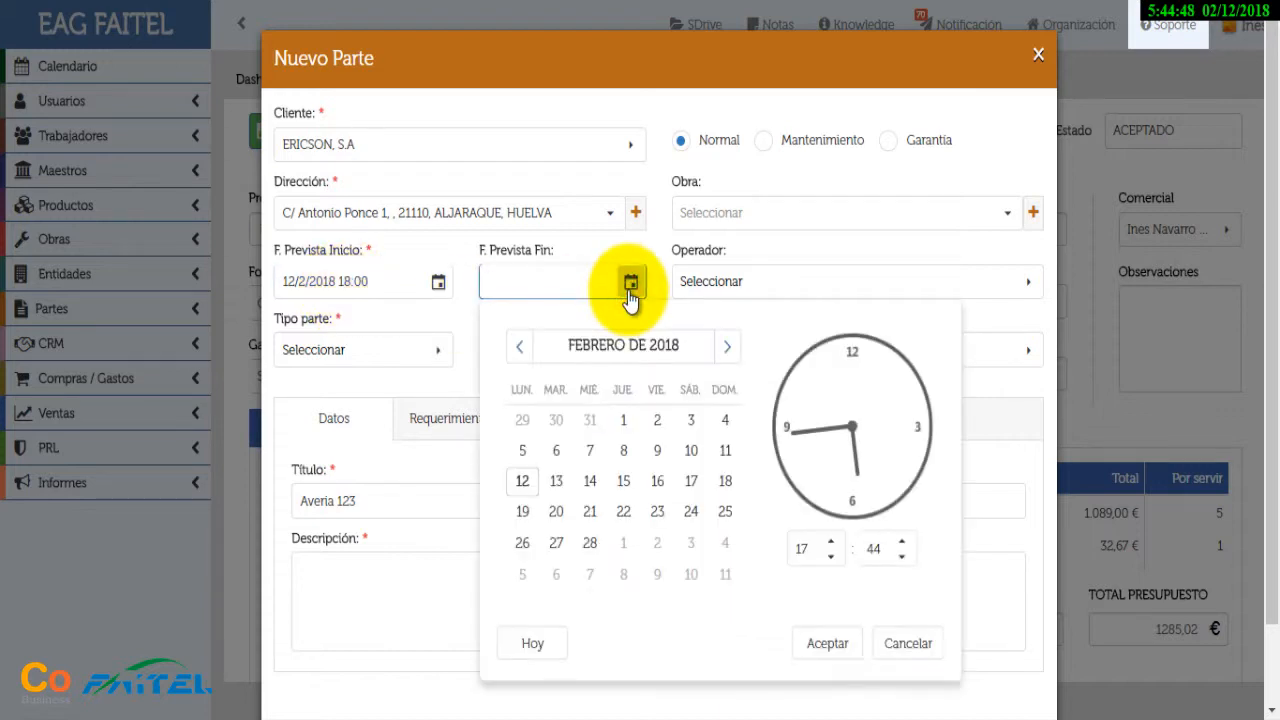
pyautogui.click(590, 481)
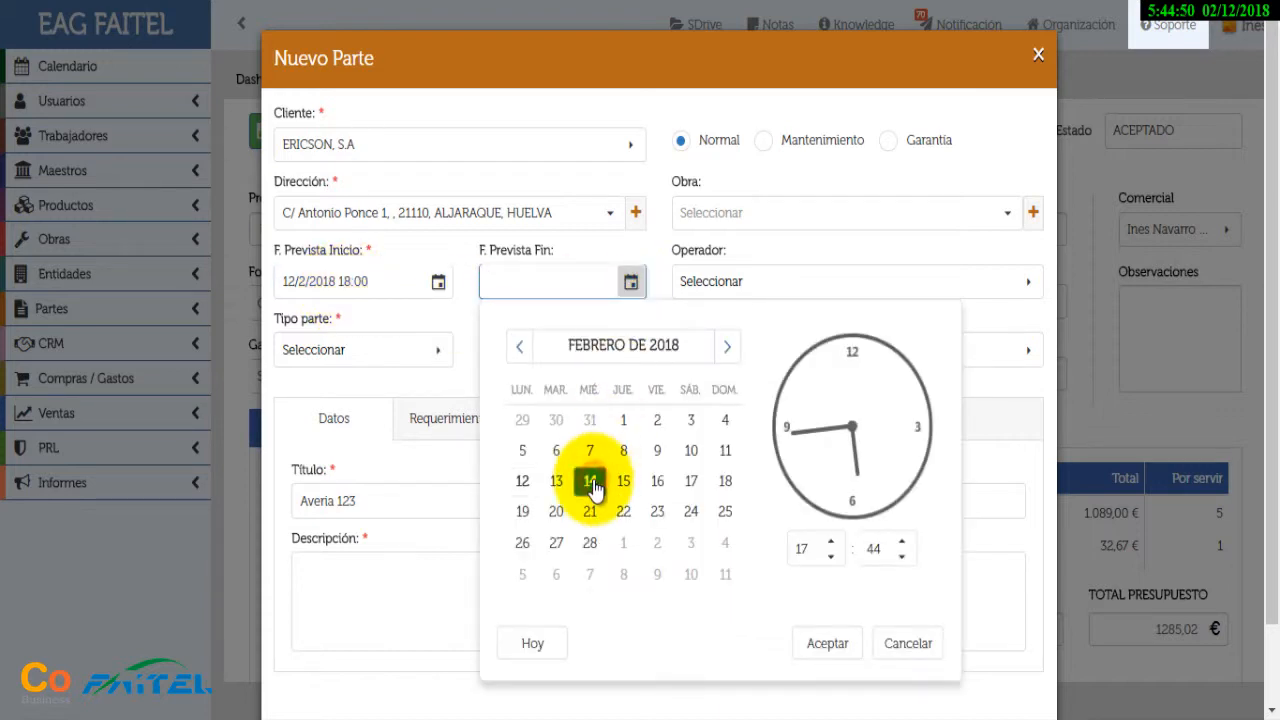
pyautogui.click(820, 644)
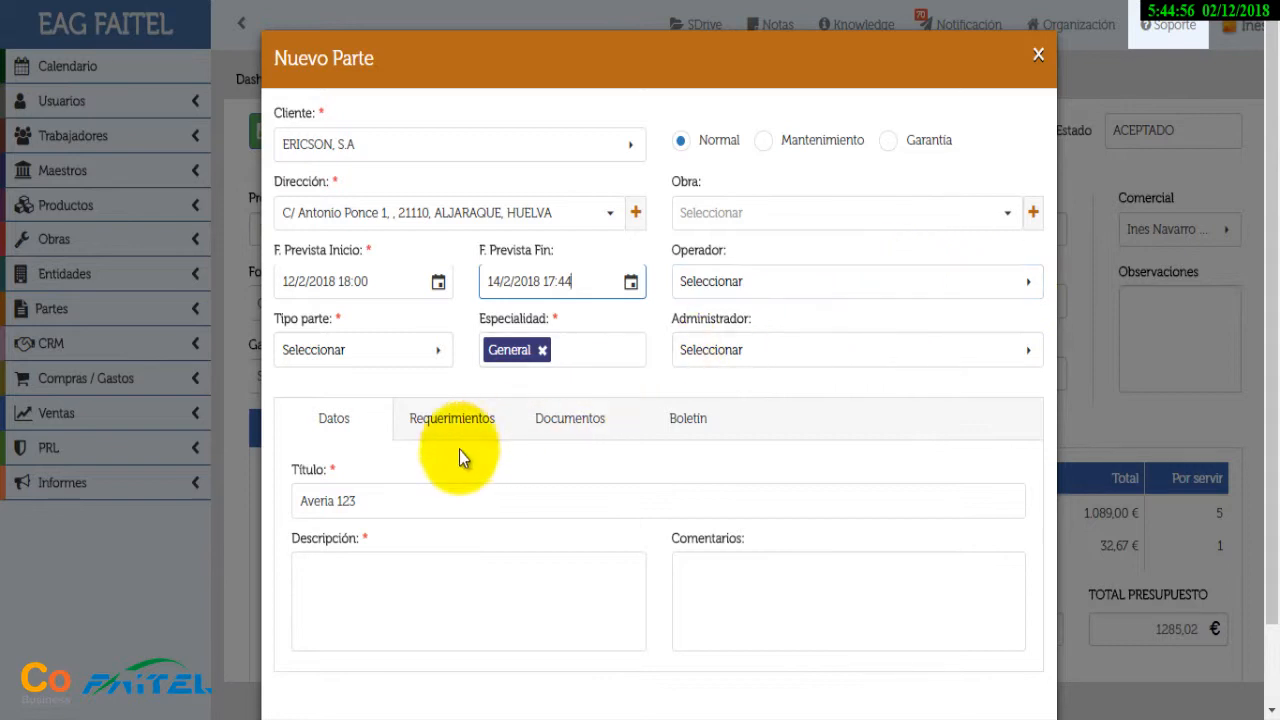
# Copy the title Averia 123 into the Descripción and save the work order
pyautogui.click(383, 501)
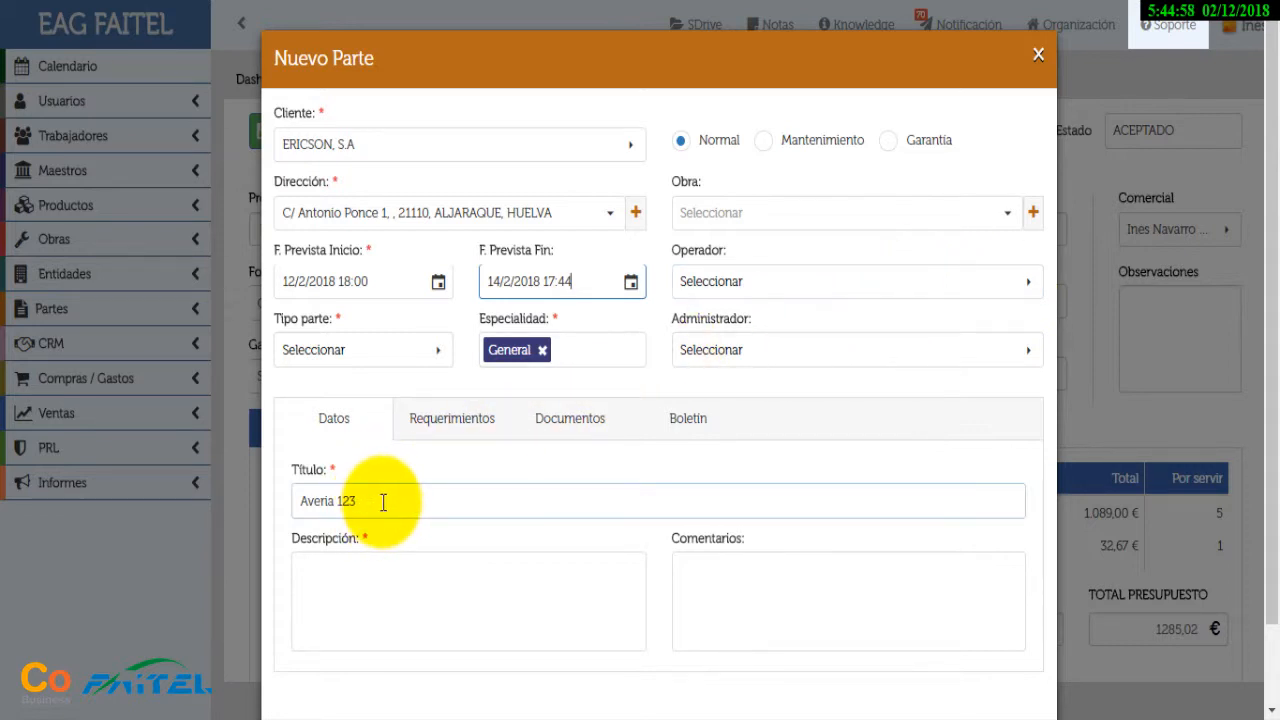
pyautogui.moveTo(383, 501); pyautogui.dragTo(242, 515)
pyautogui.hotkey('ctrl', 'c')
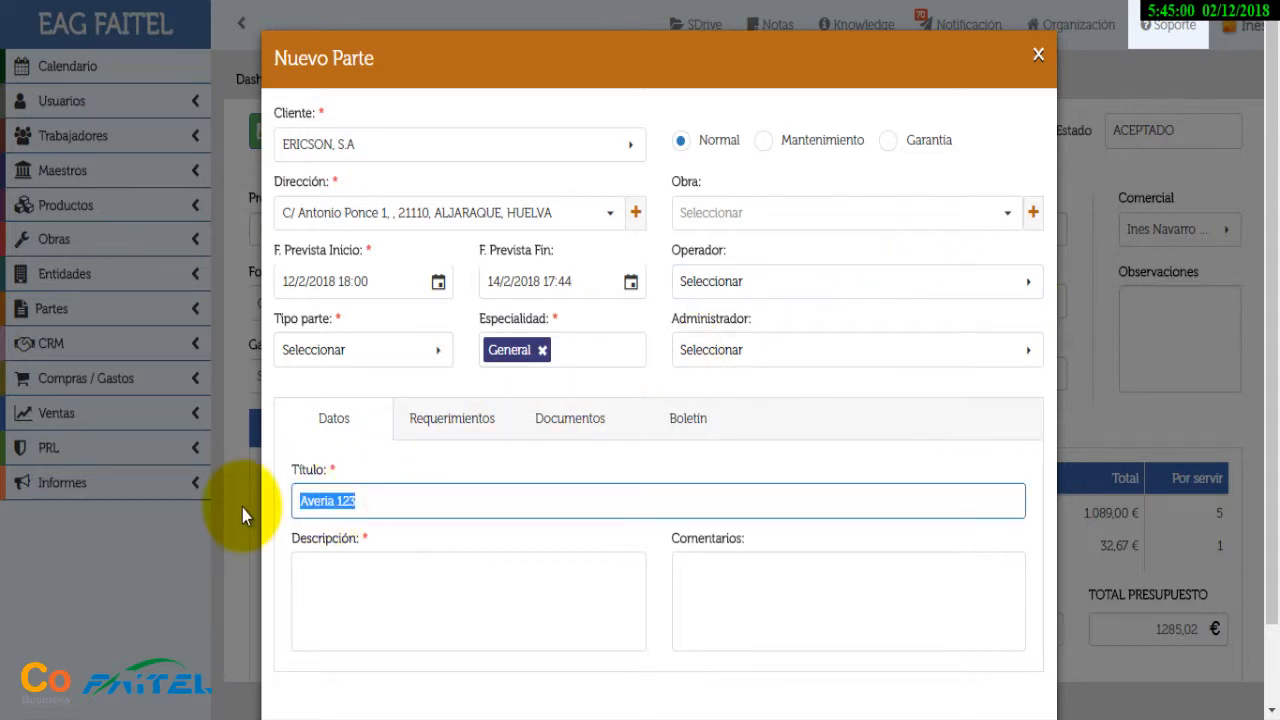
pyautogui.click(360, 598)
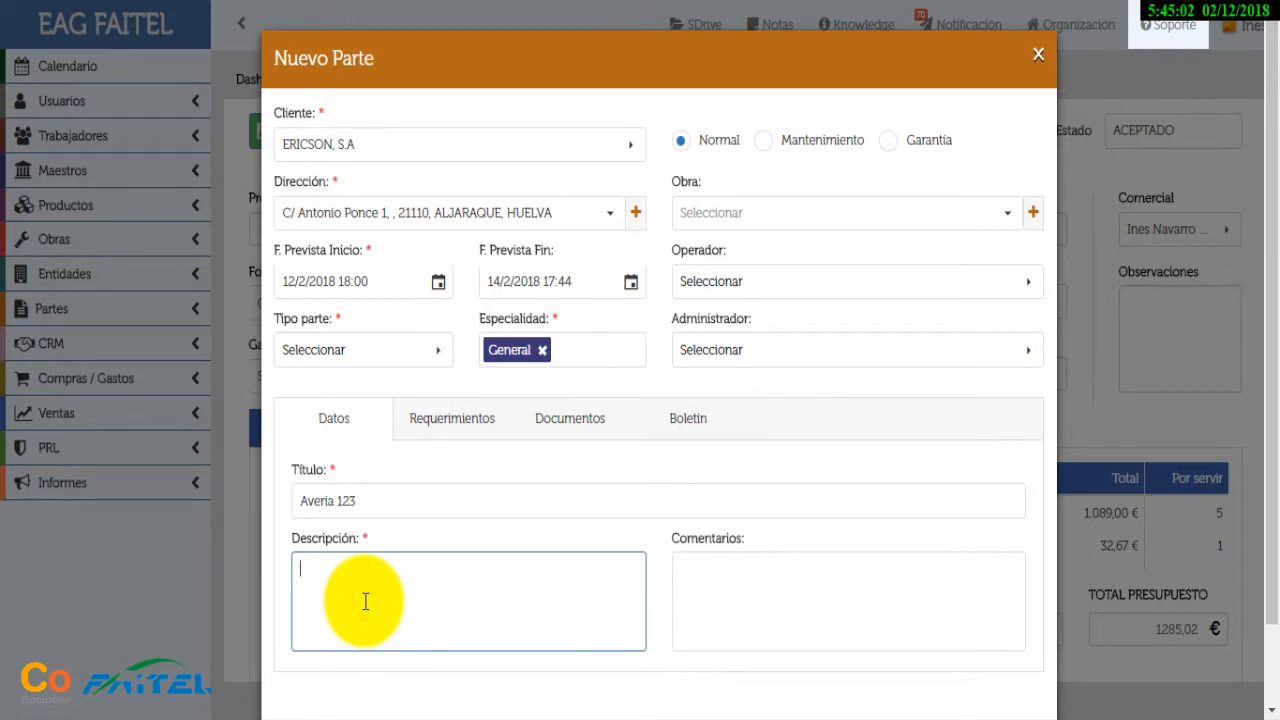
pyautogui.hotkey('ctrl', 'v')
pyautogui.scroll(-1, 729, 451)
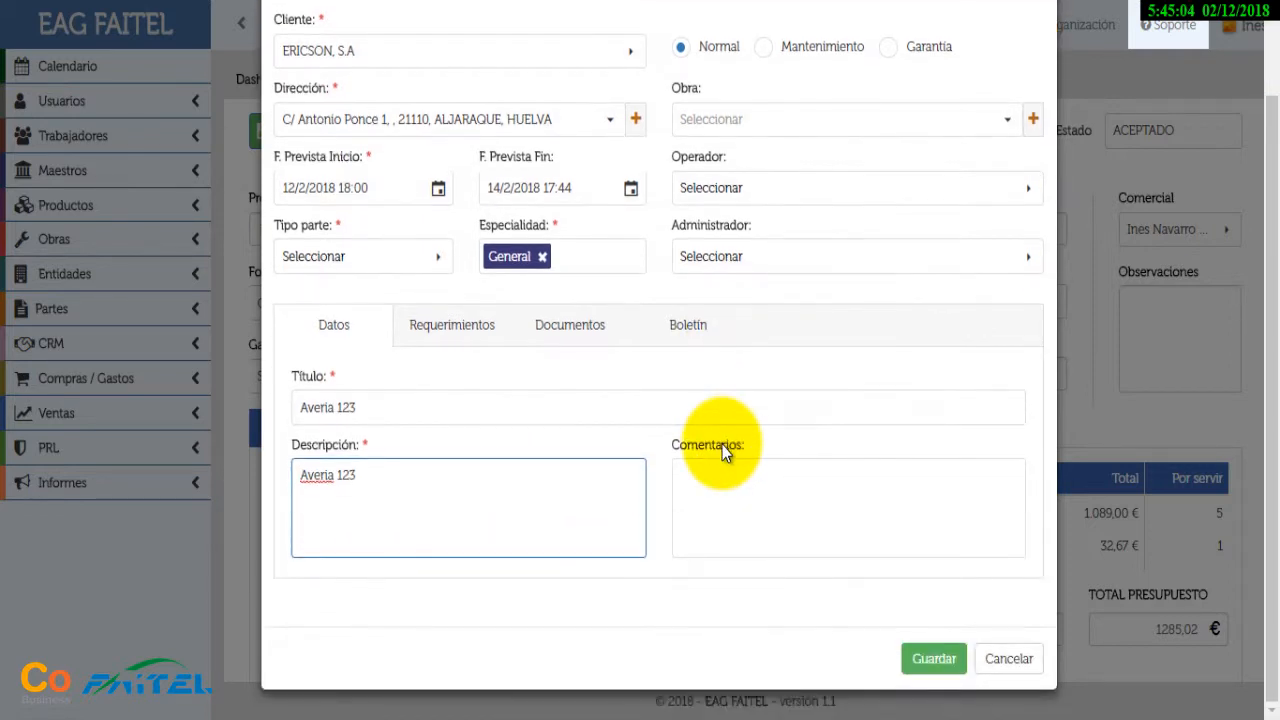
pyautogui.click(929, 660)
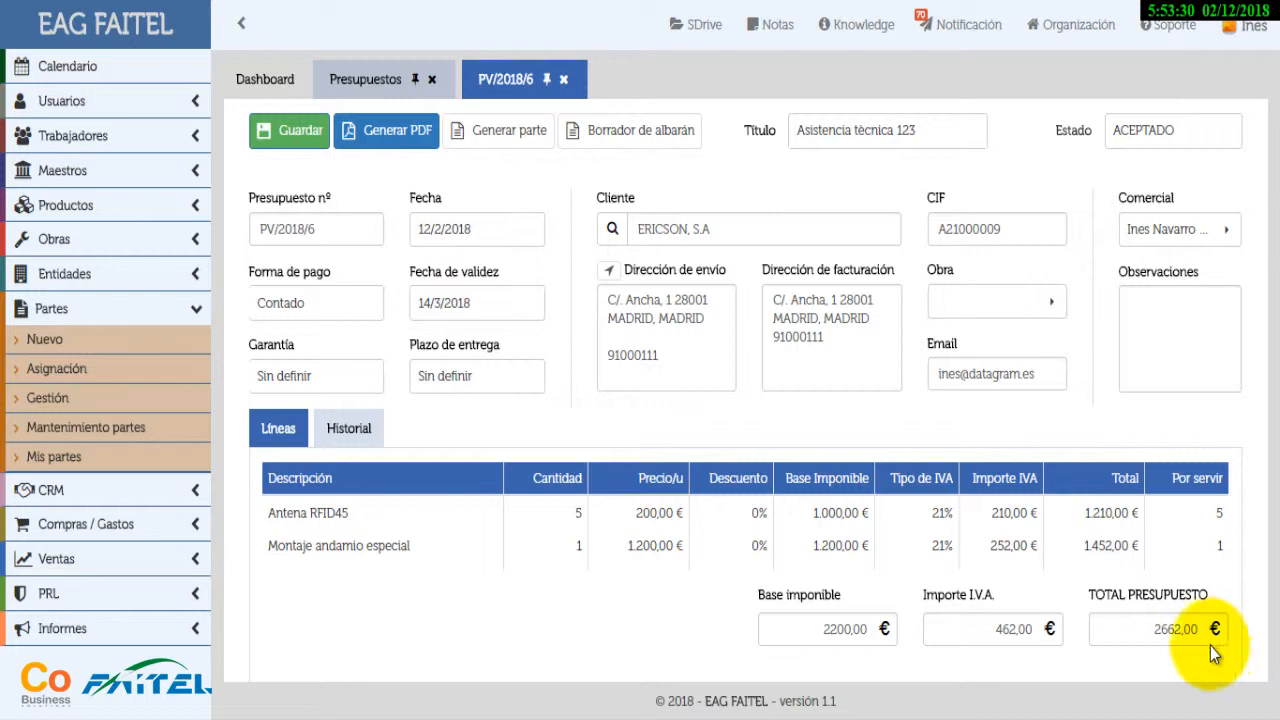
# Generate draft delivery note 73 from budget PV/2018/6, confirming the Generar albarán prompt
pyautogui.click(669, 128)
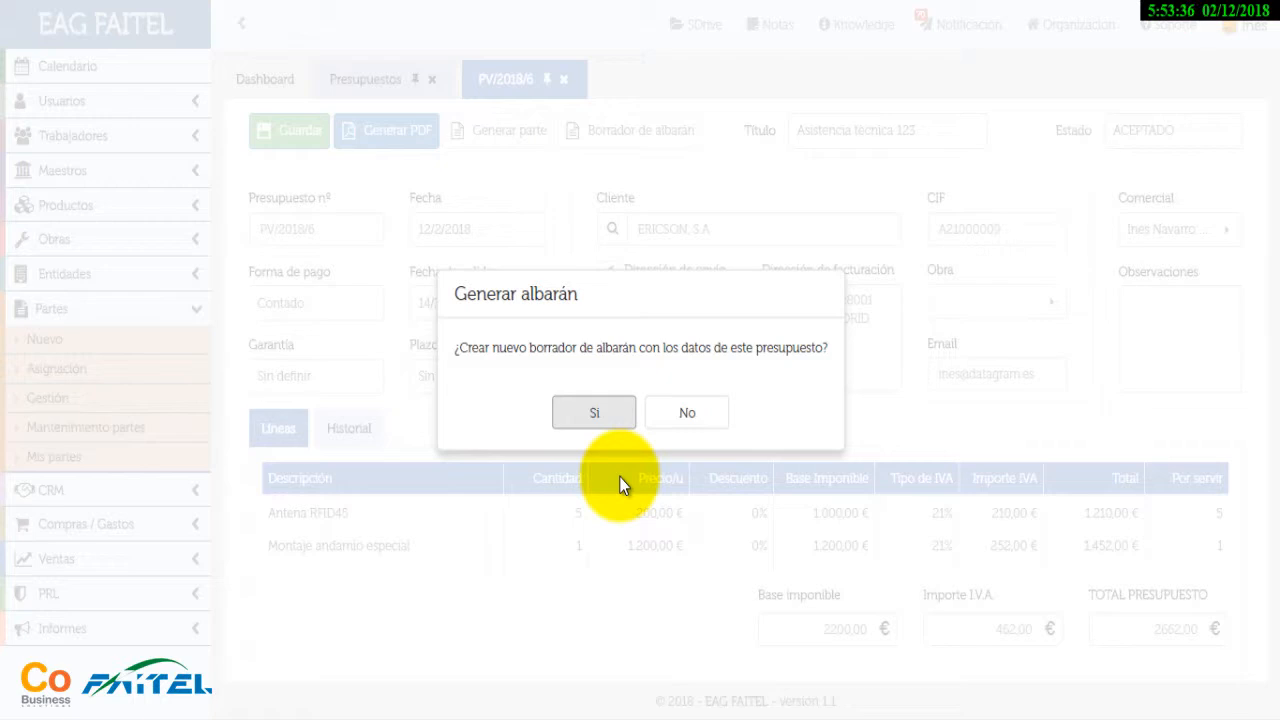
pyautogui.click(600, 420)
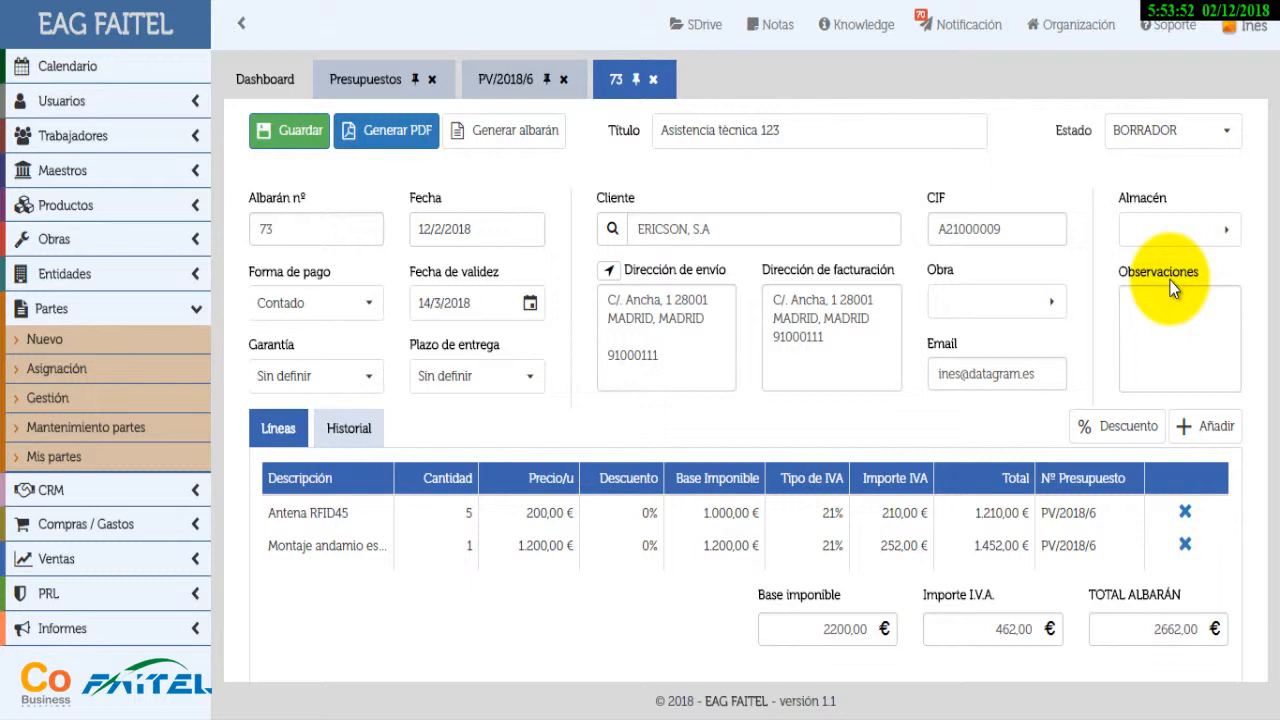
# Assign a warehouse to delivery note 73, then open and close its source budget PV/2018/6
pyautogui.click(1226, 234)
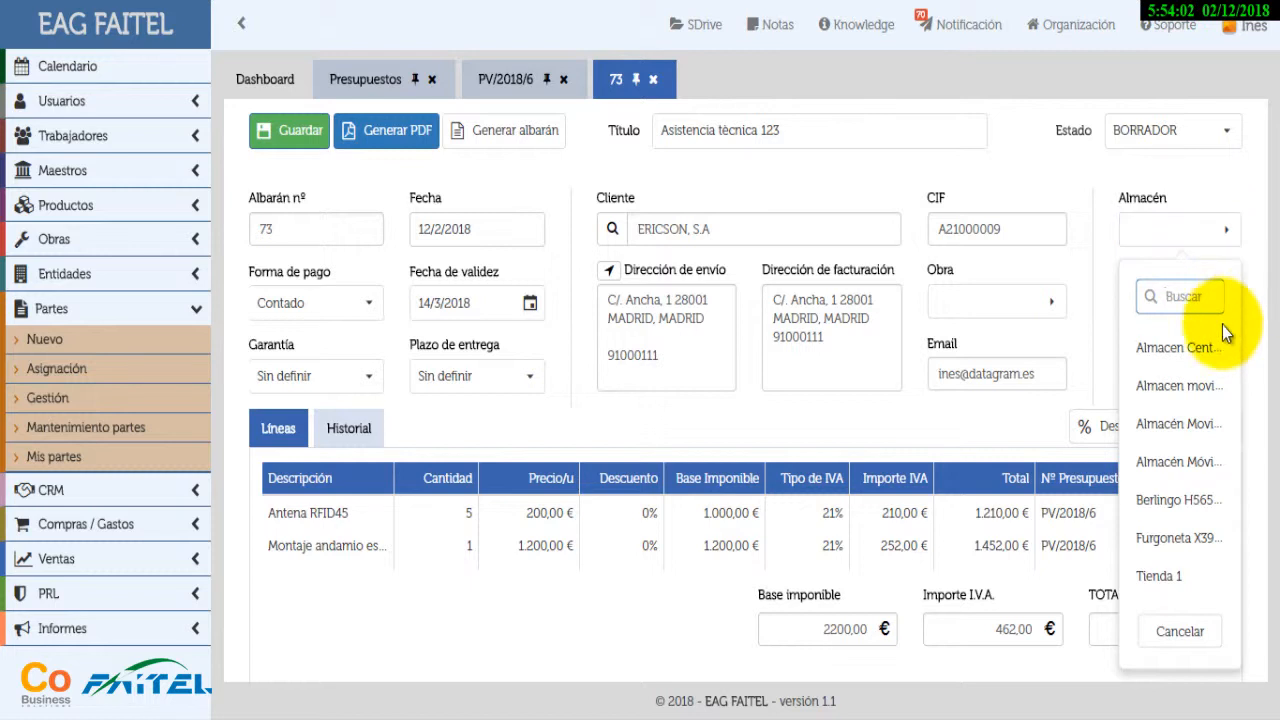
pyautogui.click(1195, 346)
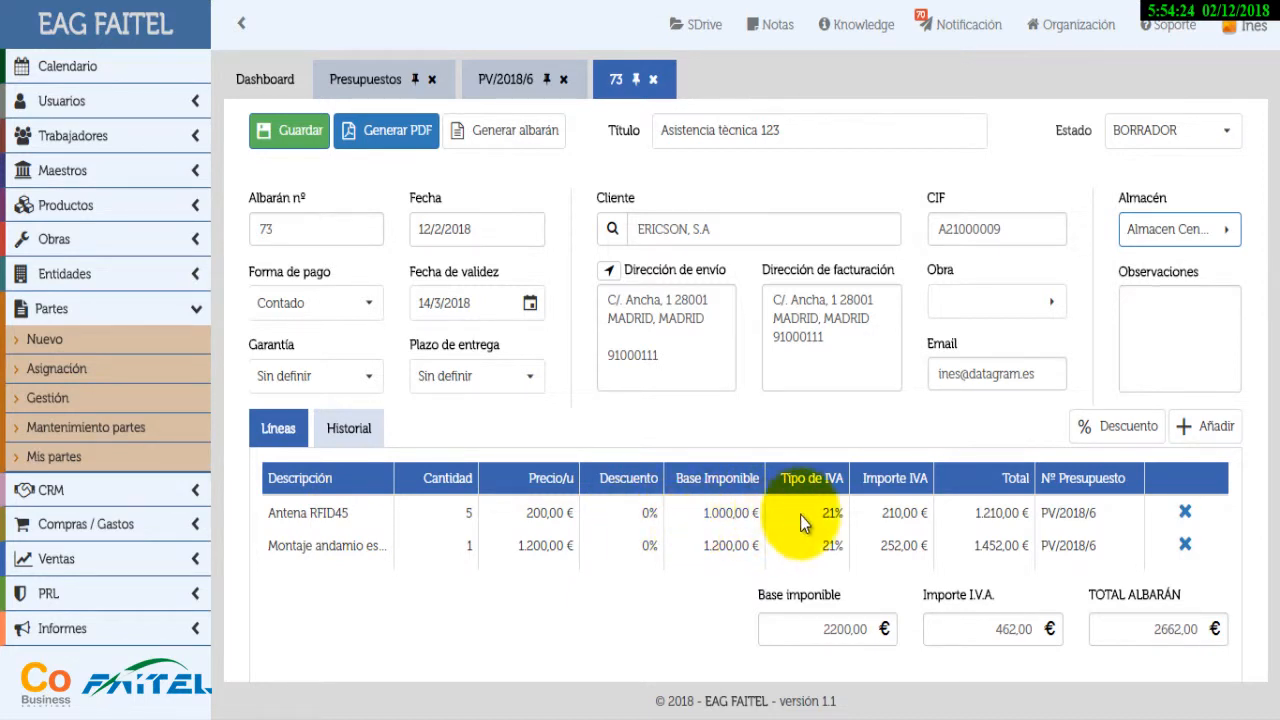
pyautogui.click(1069, 513)
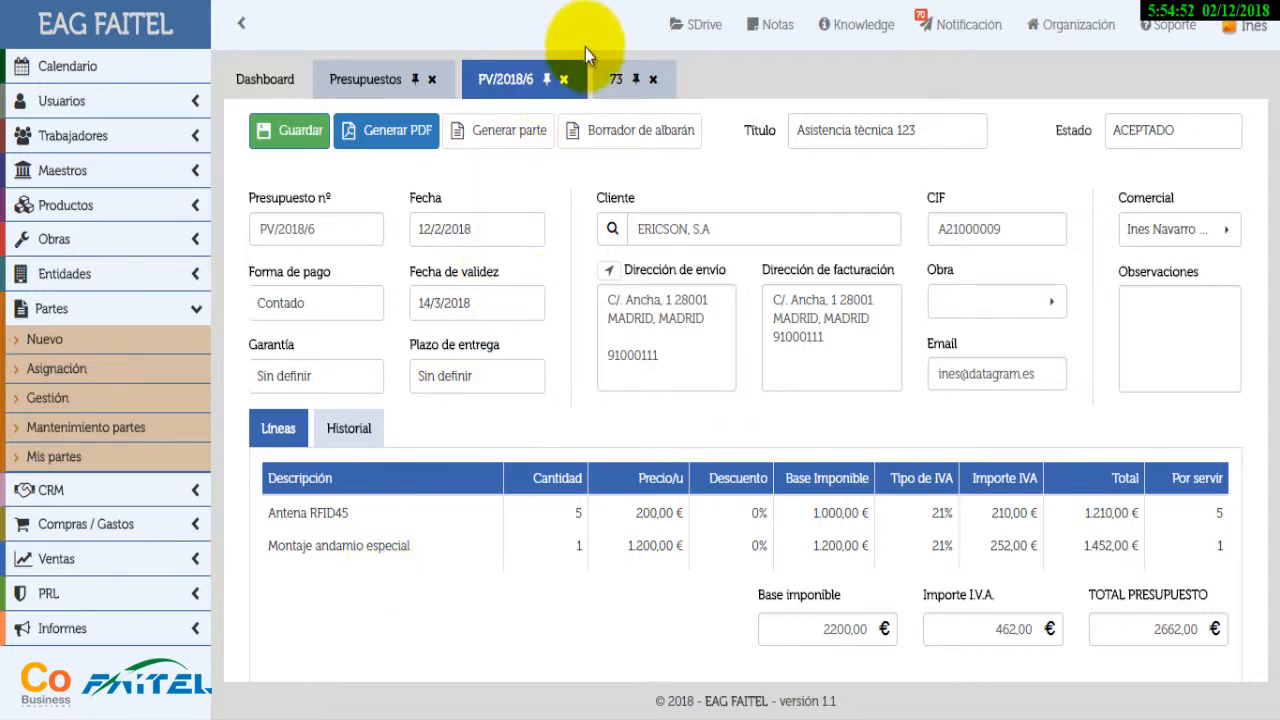
pyautogui.click(563, 79)
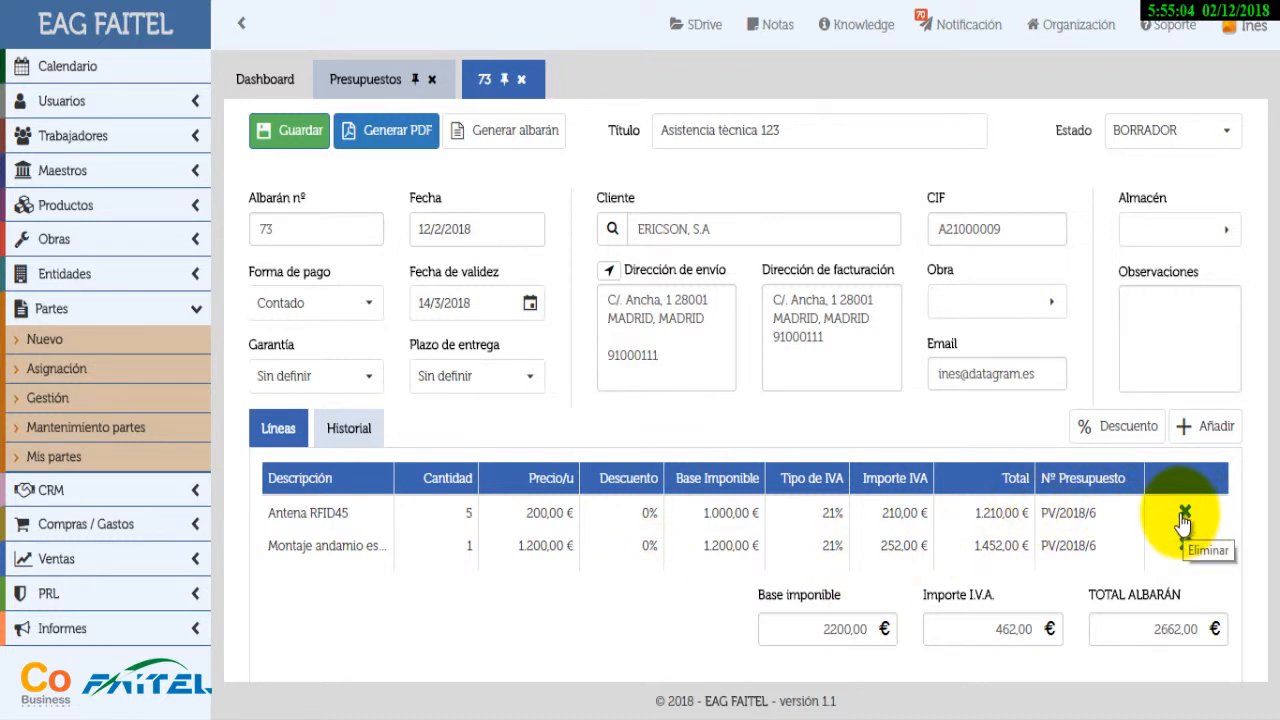
# Add a Mano de obra line 'Desplazamiento 30 km' to delivery note 73 and generate its PDF
pyautogui.click(1215, 427)
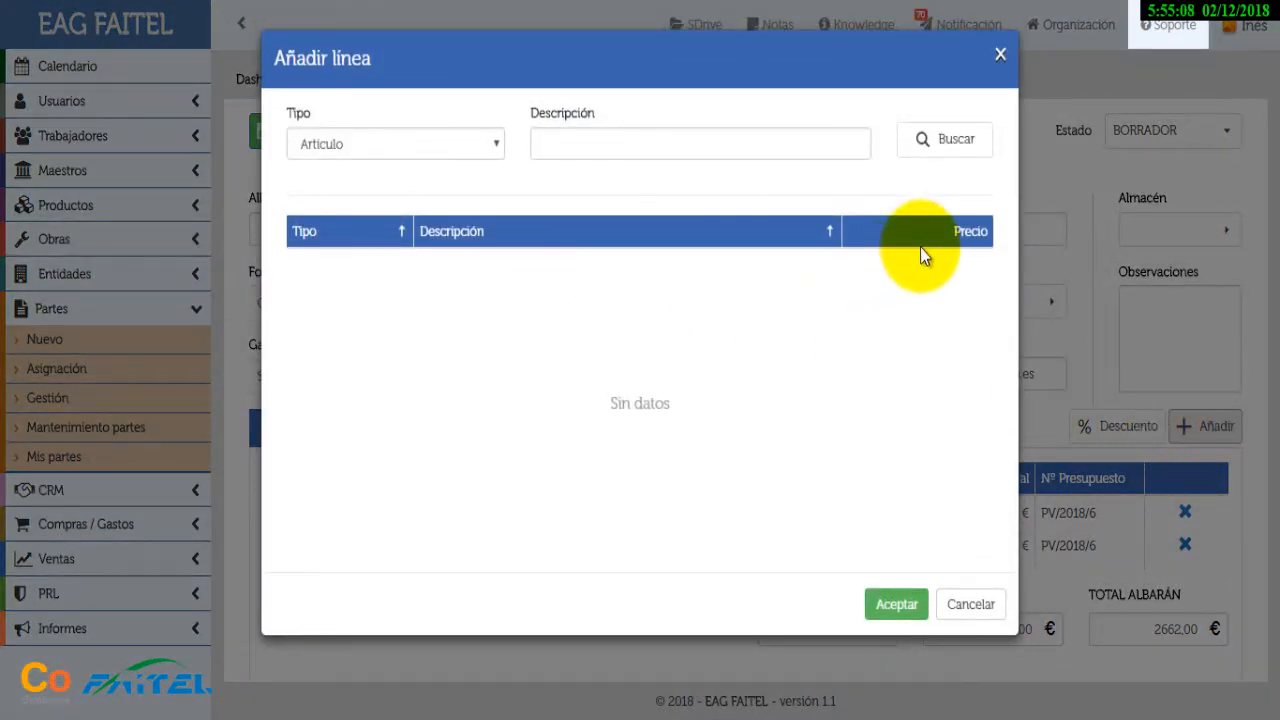
pyautogui.click(955, 140)
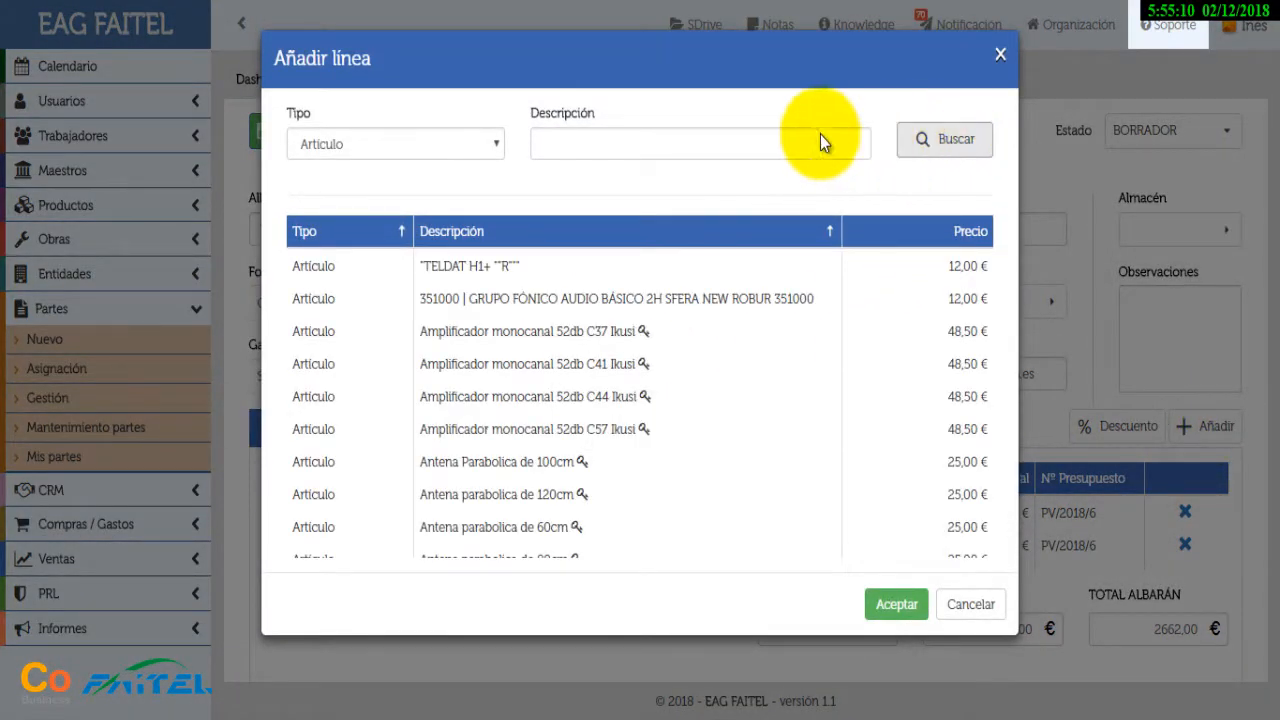
pyautogui.click(490, 143)
pyautogui.click(413, 190)
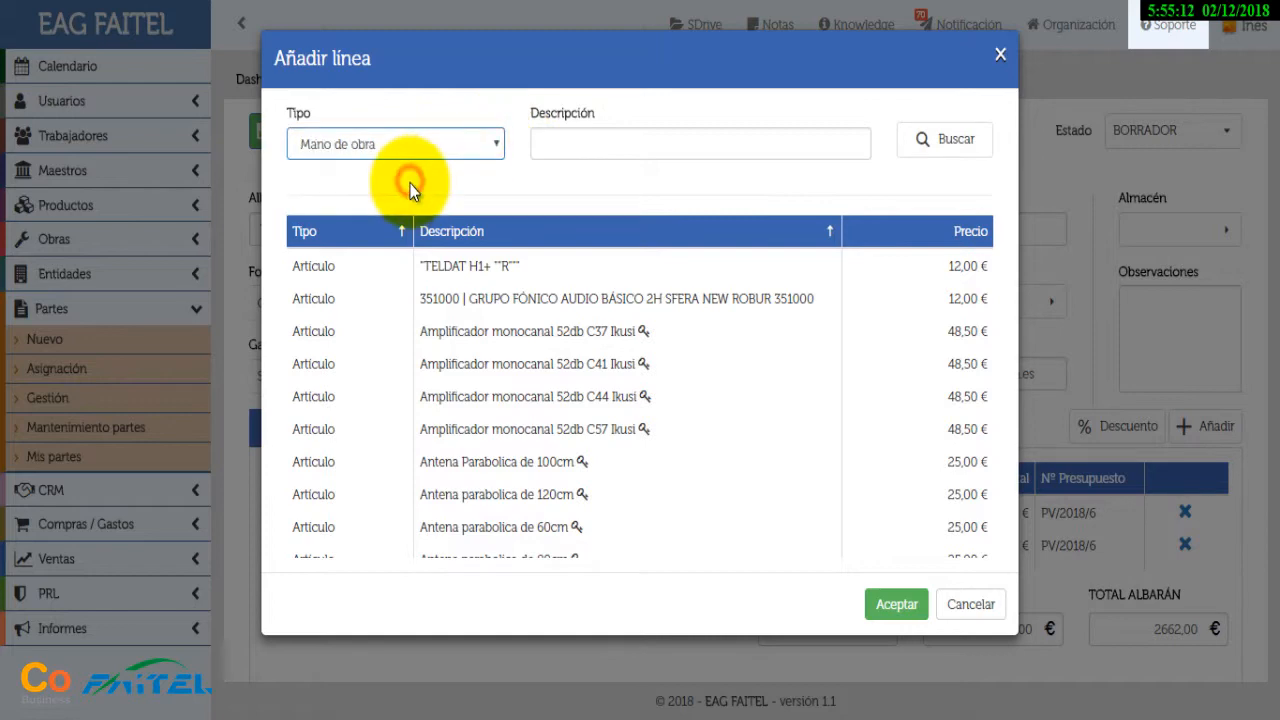
pyautogui.click(917, 139)
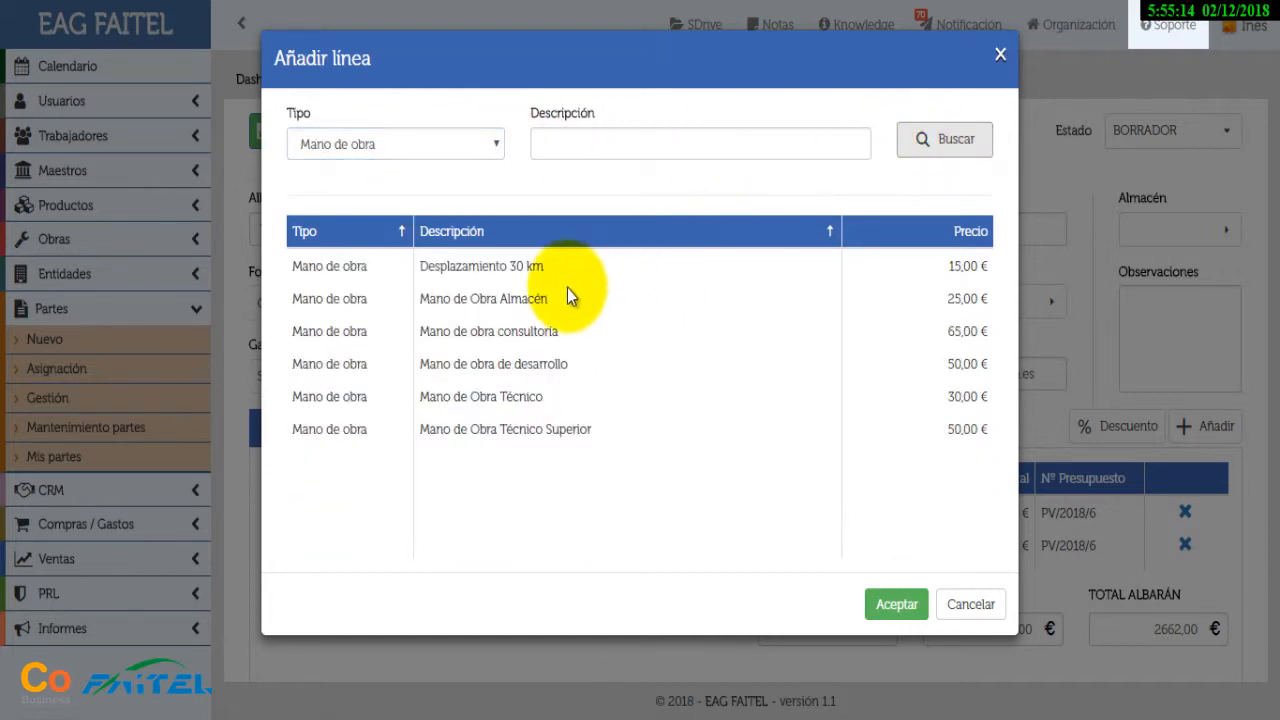
pyautogui.click(530, 266)
pyautogui.click(884, 605)
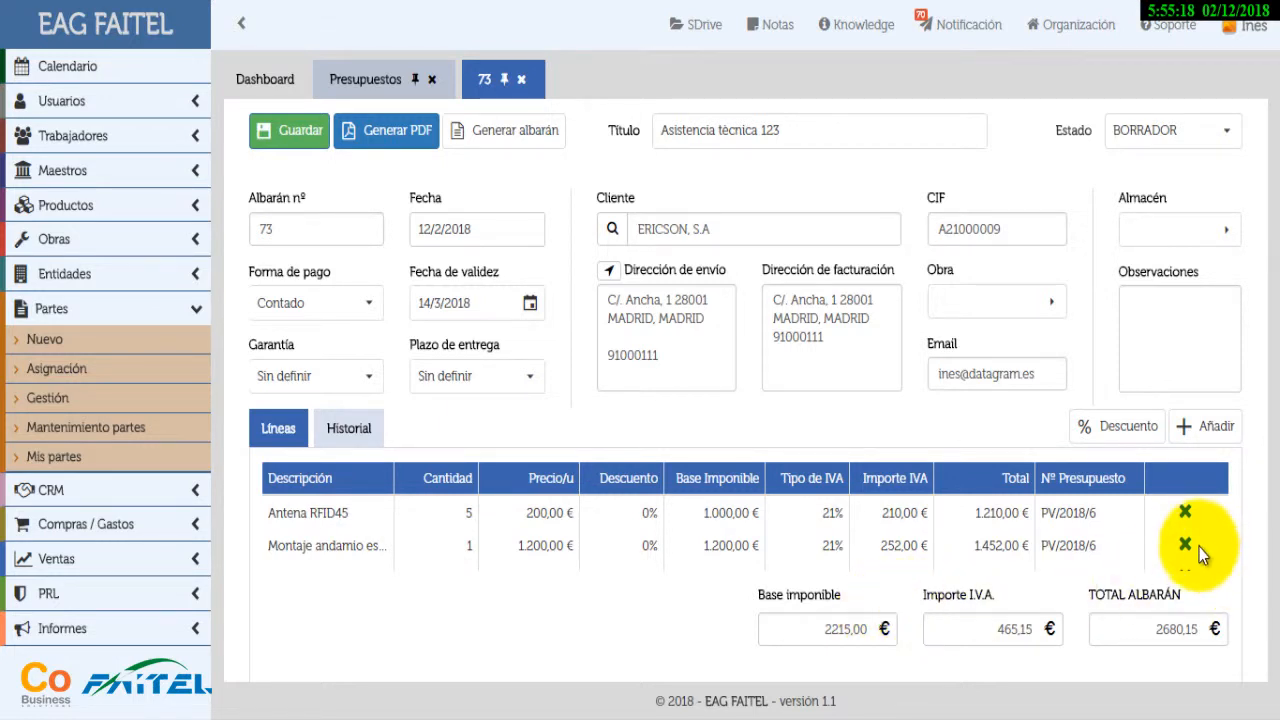
pyautogui.scroll(-1, 1199, 547)
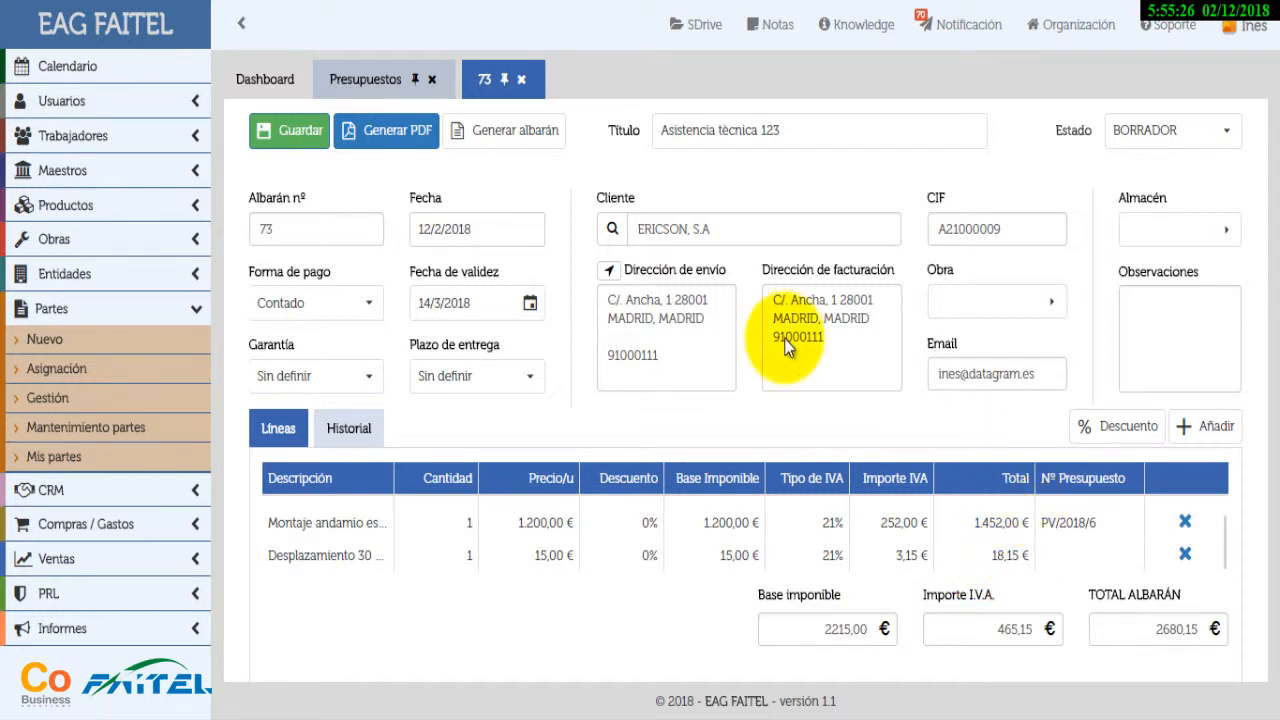
pyautogui.click(387, 140)
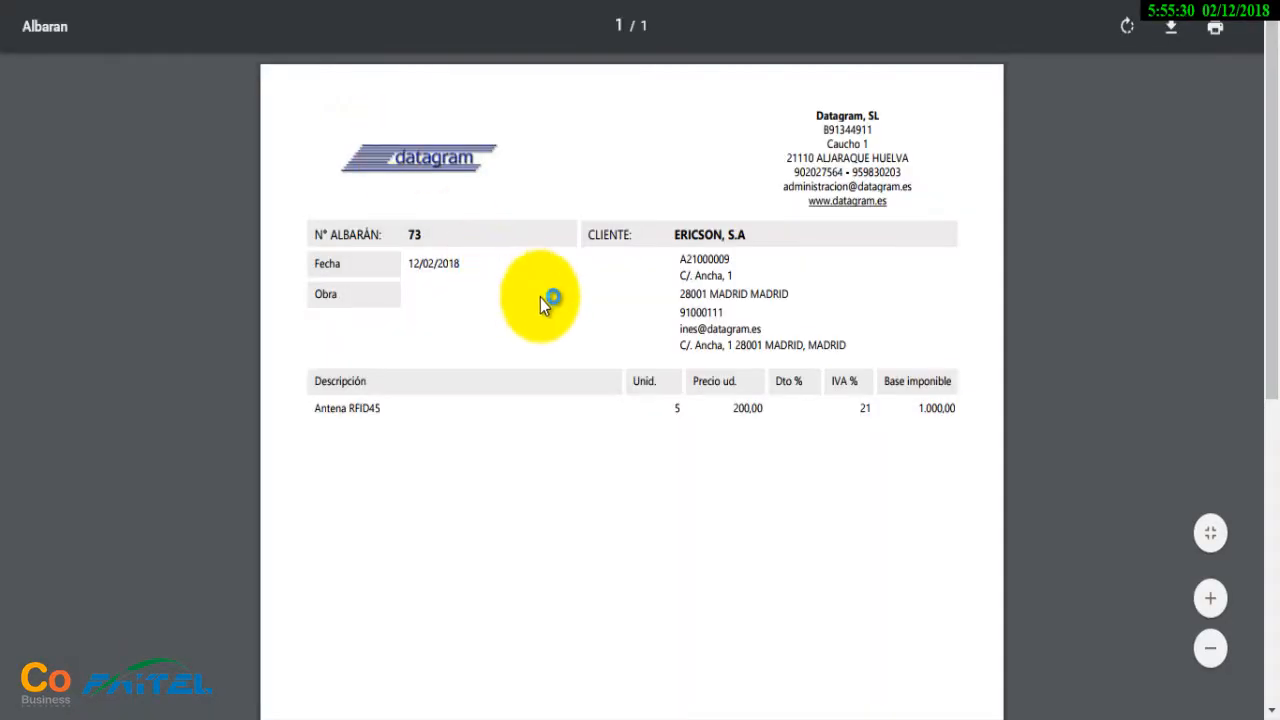
# Scroll through the 2.680,15 € delivery-note PDF and close it to return to albarán 73
pyautogui.scroll(-5, 640, 290)
pyautogui.scroll(-2, 651, 413)
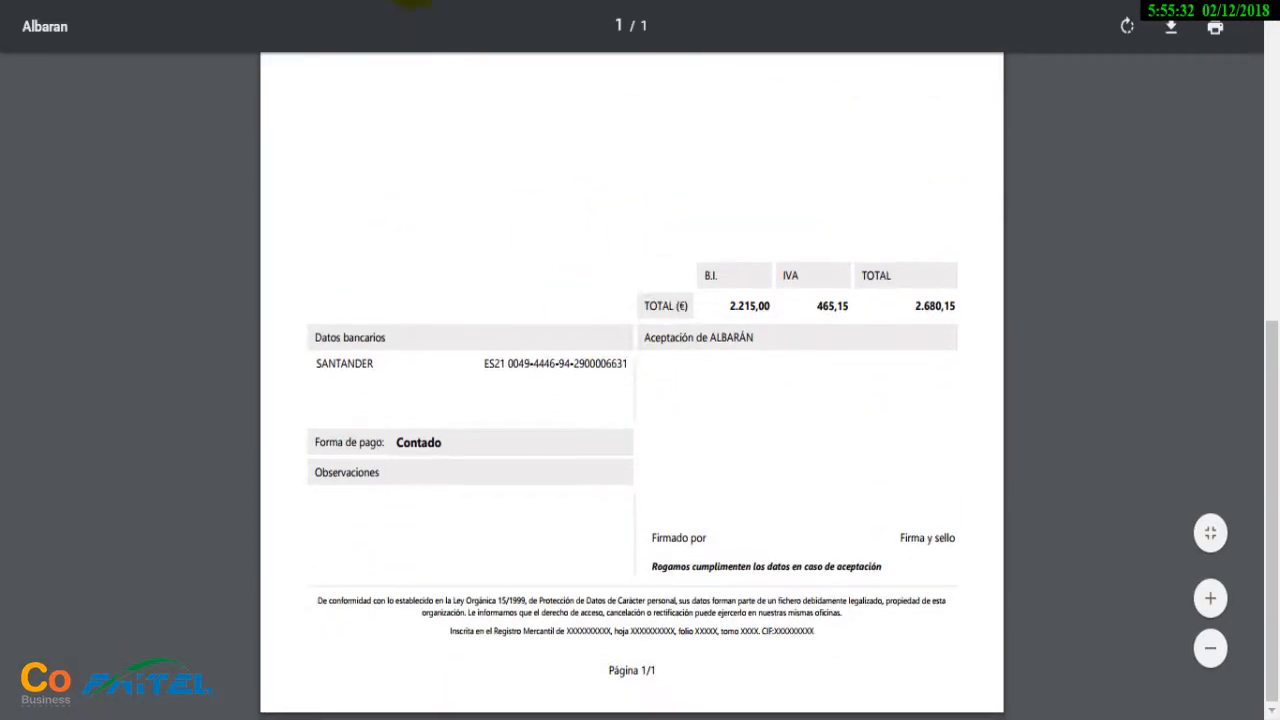
pyautogui.hotkey('ctrl', 'w')
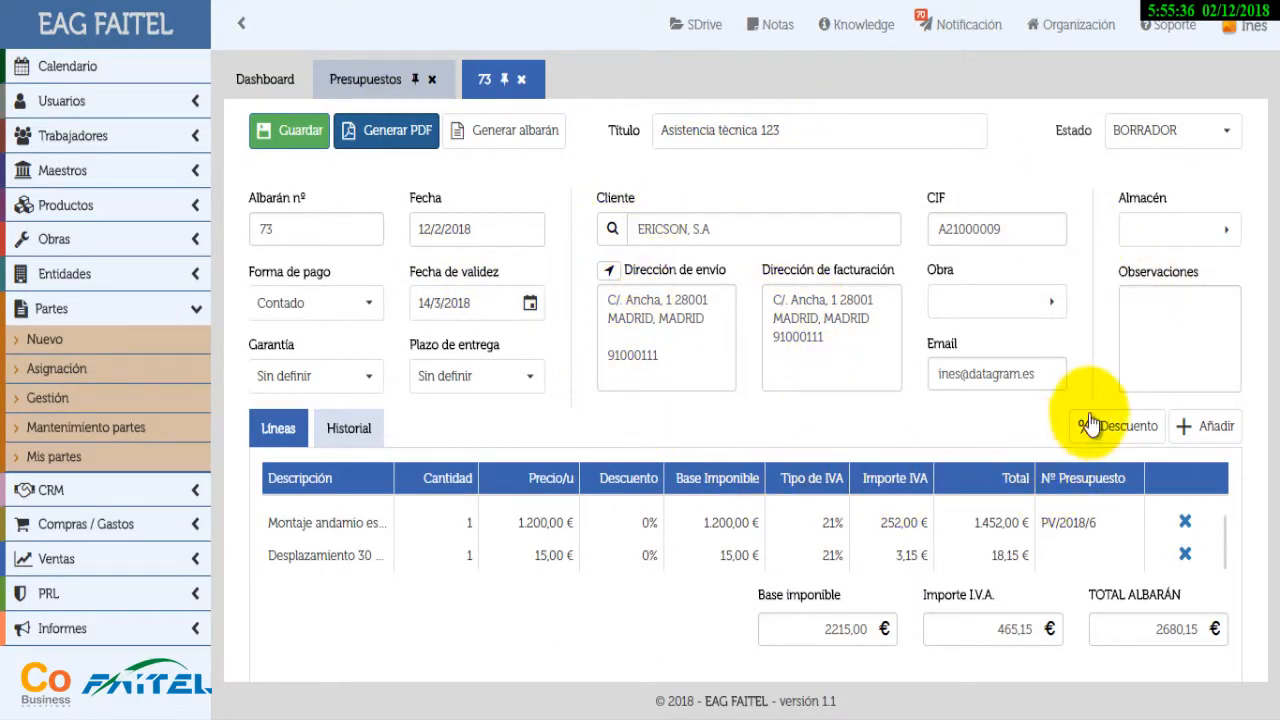
pyautogui.click(1226, 240)
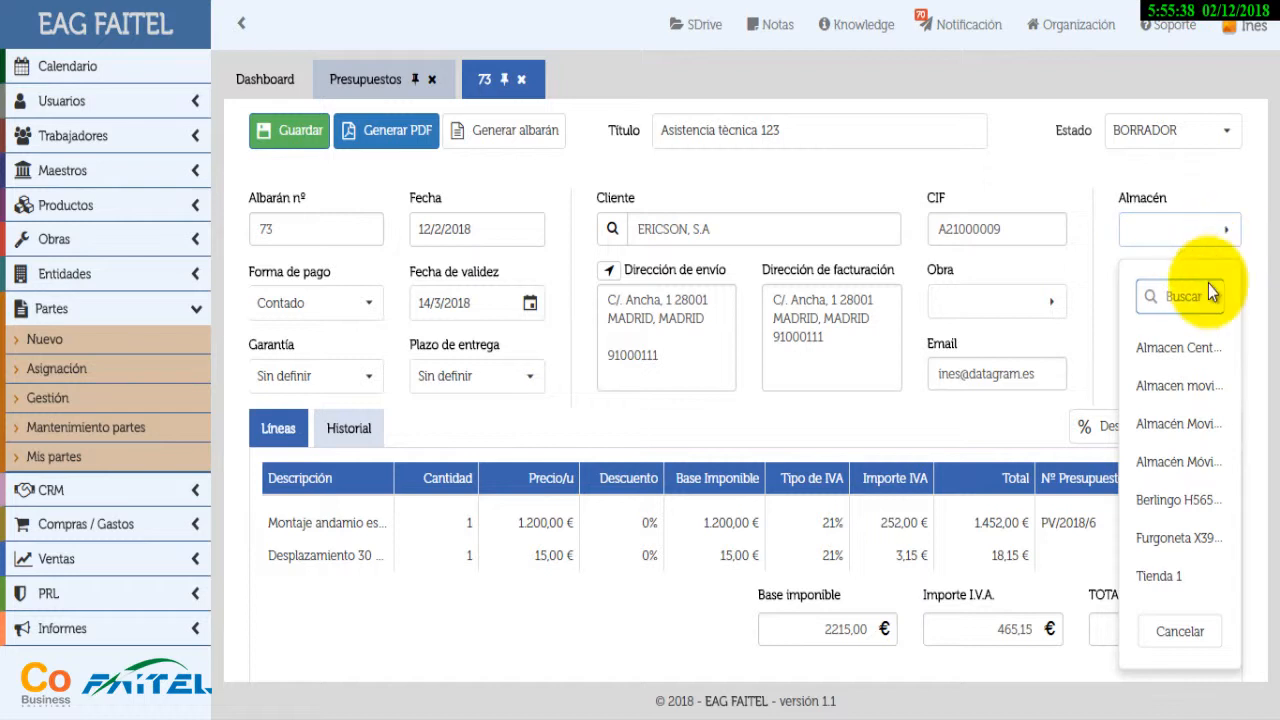
# Set Almacén Central on delivery note 73 and inventory it as AV/2018/5
pyautogui.click(1172, 350)
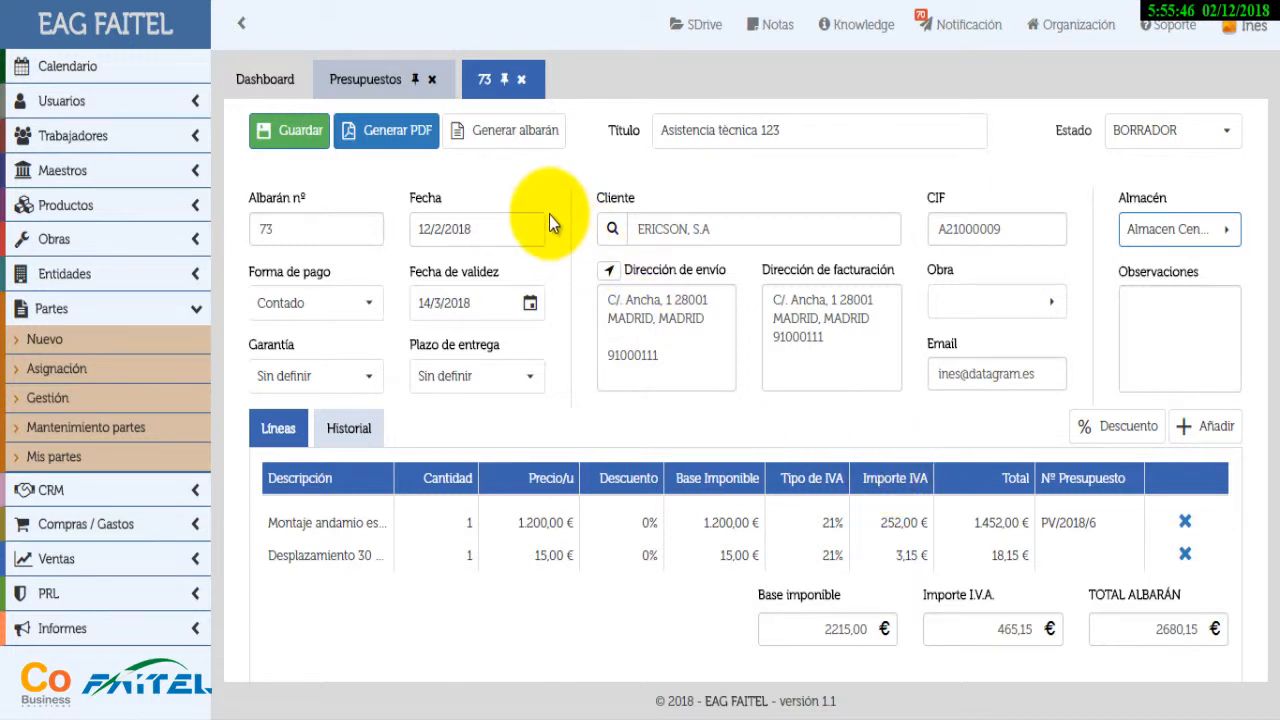
pyautogui.click(520, 142)
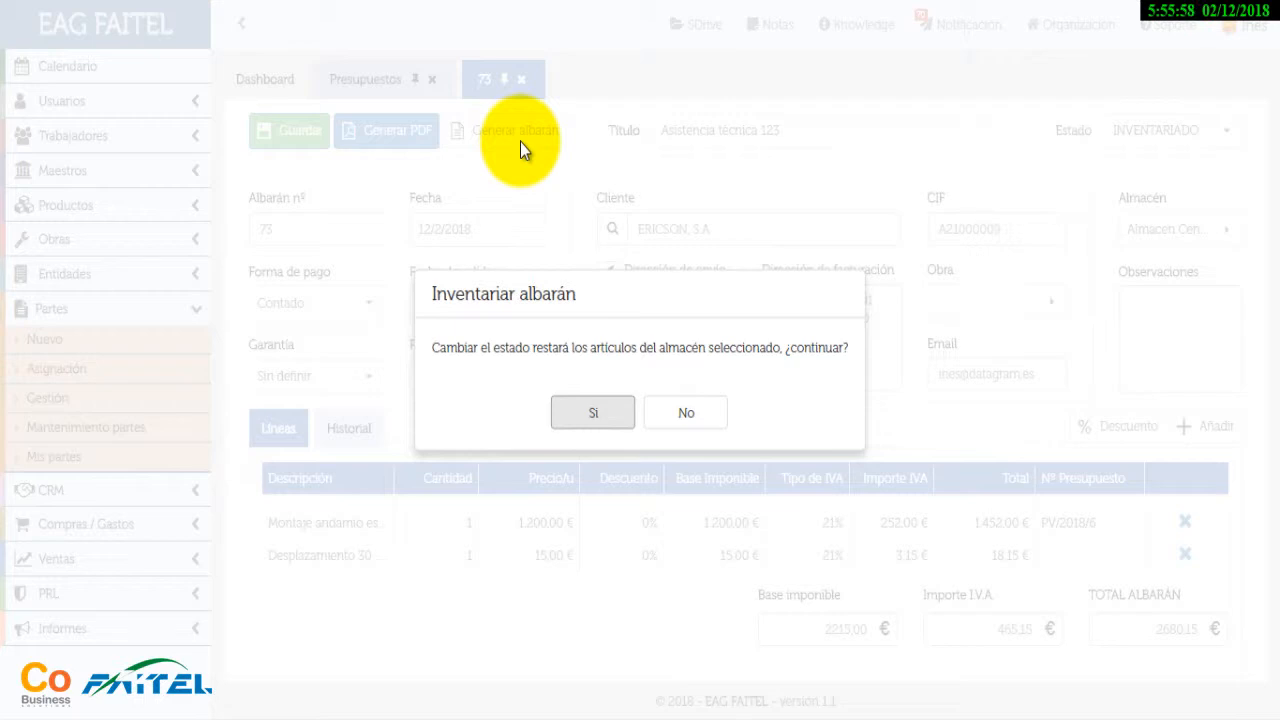
pyautogui.click(570, 424)
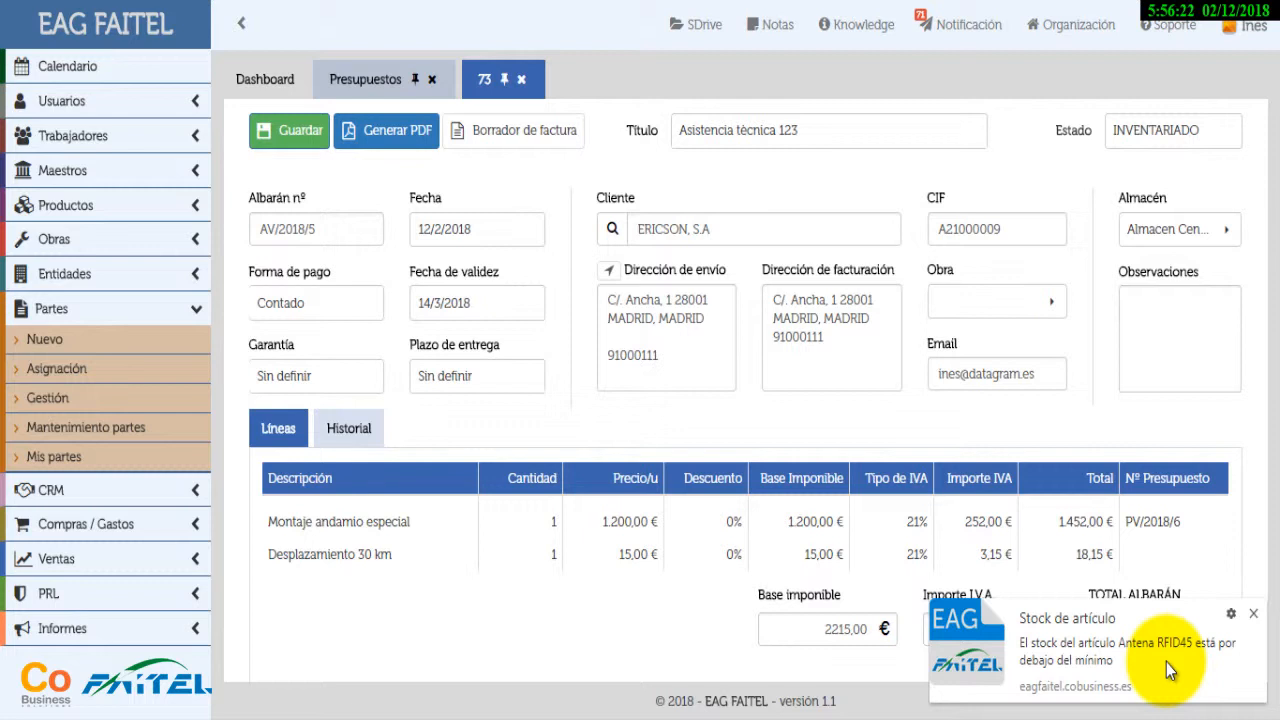
# Dismiss the Antena RFID45 low-stock alert and request a draft invoice from AV/2018/5
pyautogui.click(1256, 616)
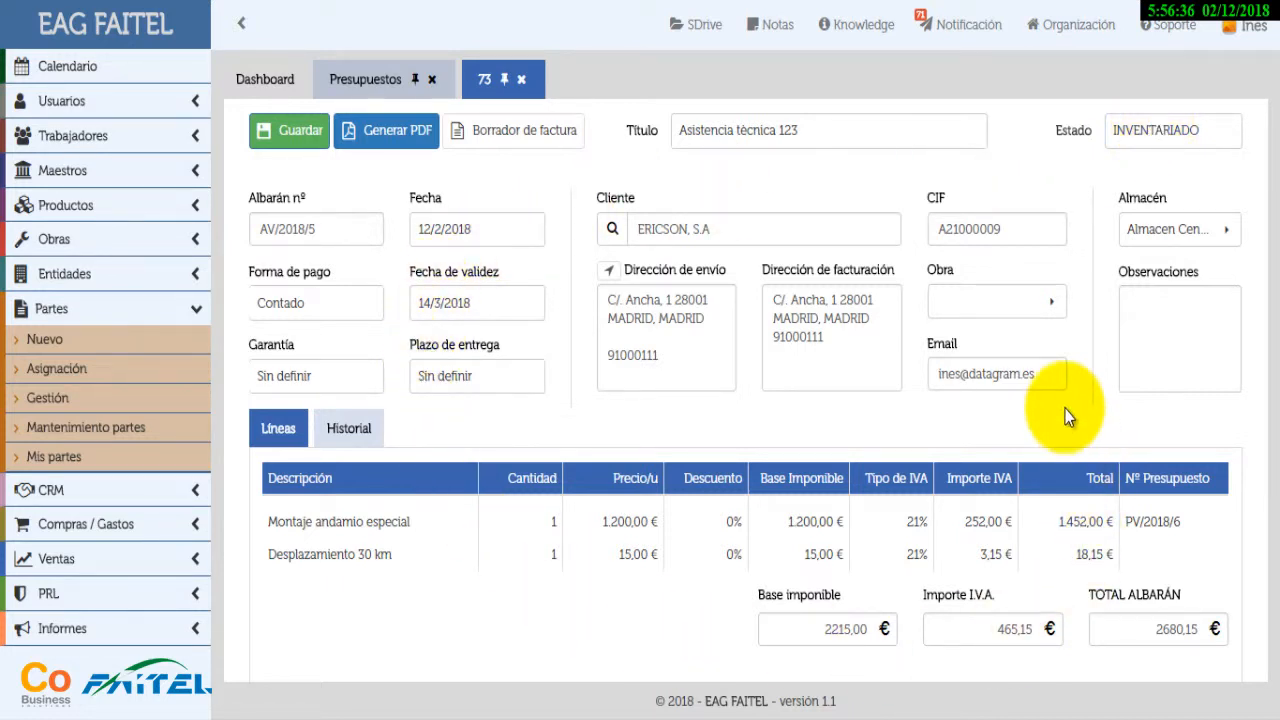
pyautogui.click(524, 152)
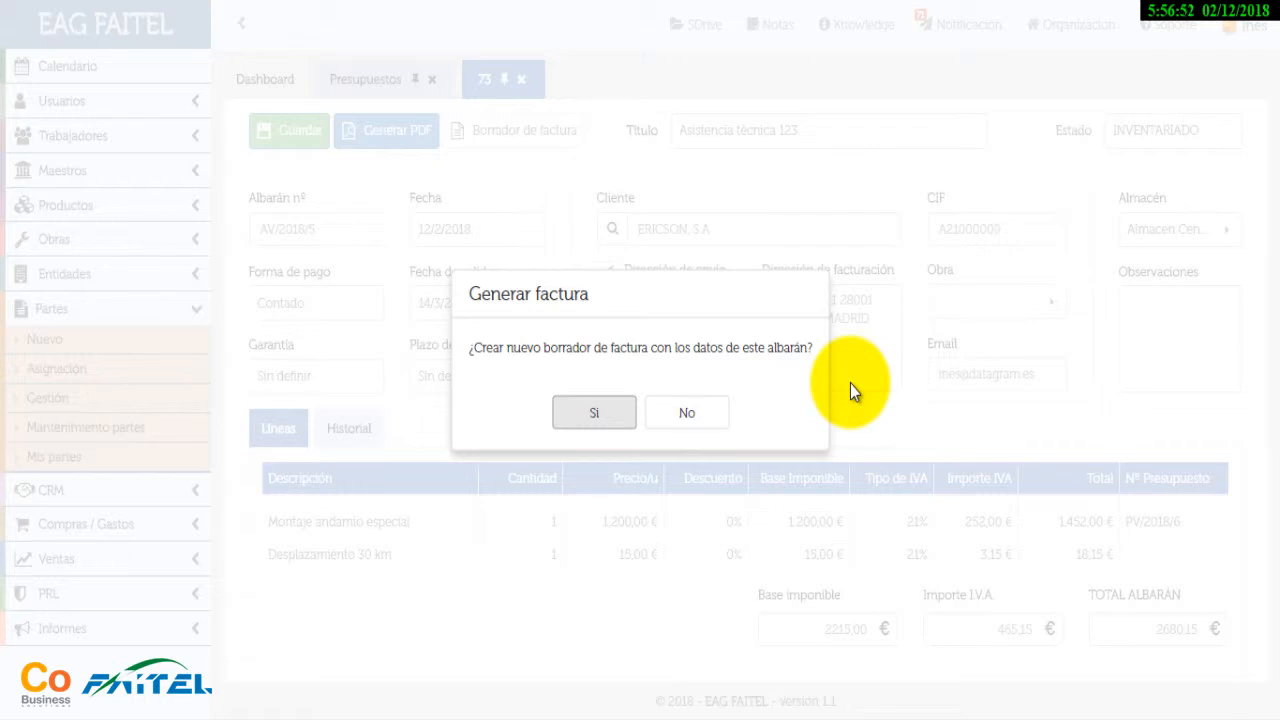
# Confirm draft invoice 85 for ERICSON, S.A, collapse the sidebar, and review its Historial tab
pyautogui.click(613, 418)
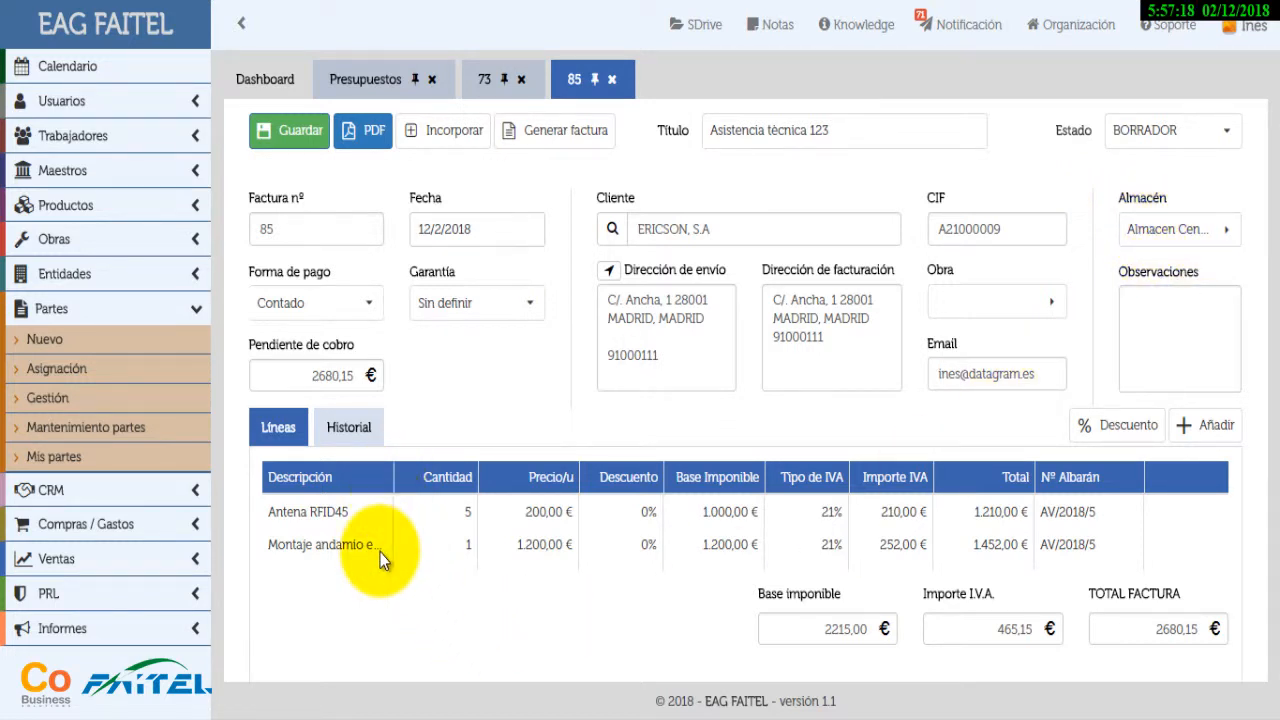
pyautogui.scroll(-1, 380, 552)
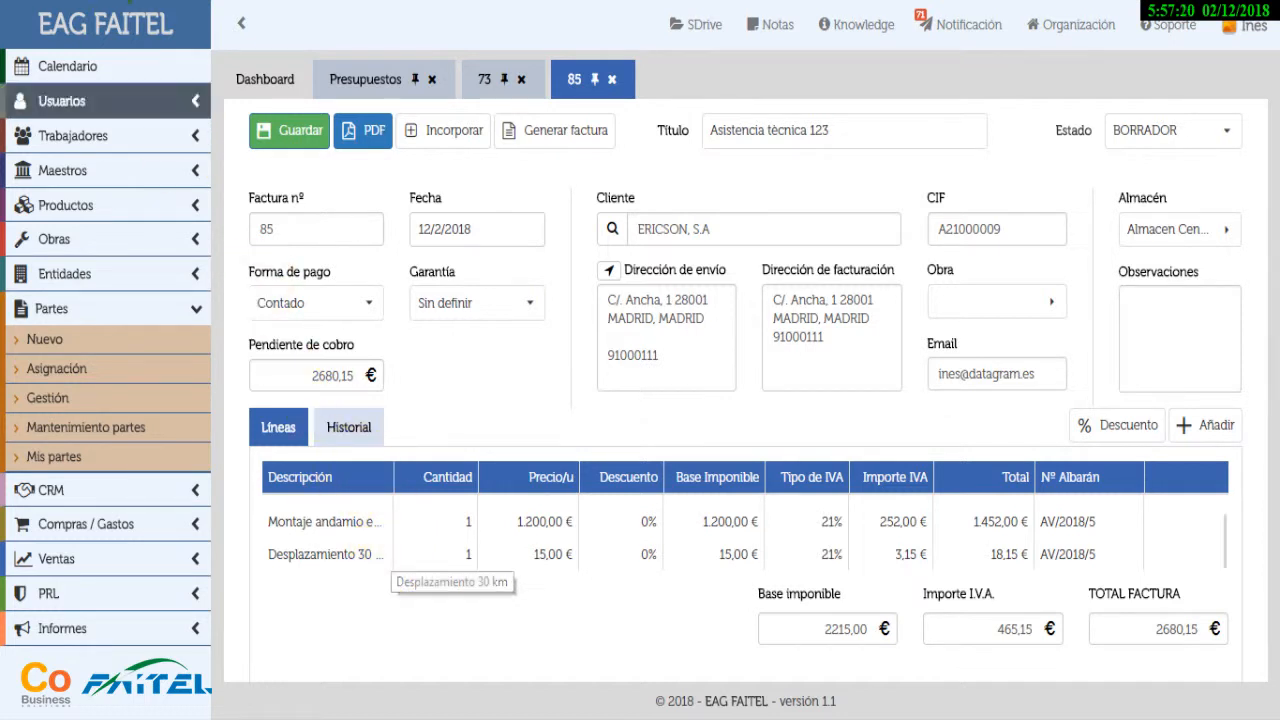
pyautogui.click(244, 32)
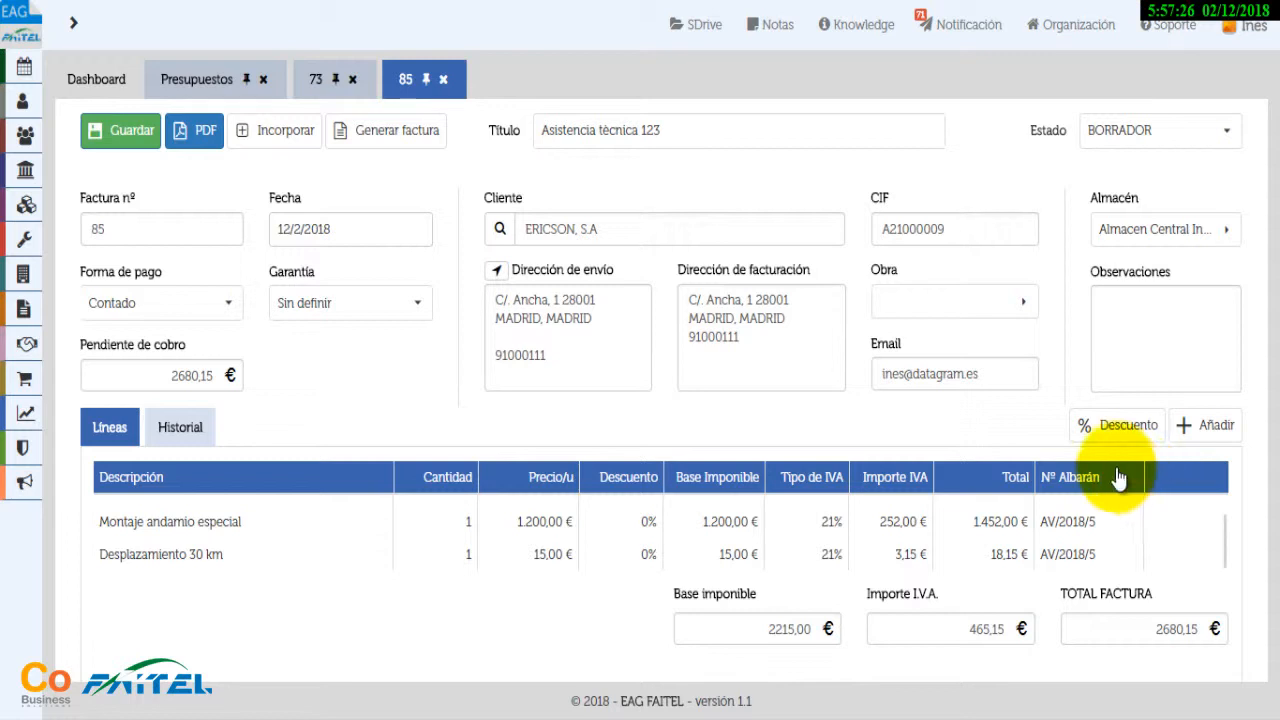
pyautogui.scroll(1, 1076, 548)
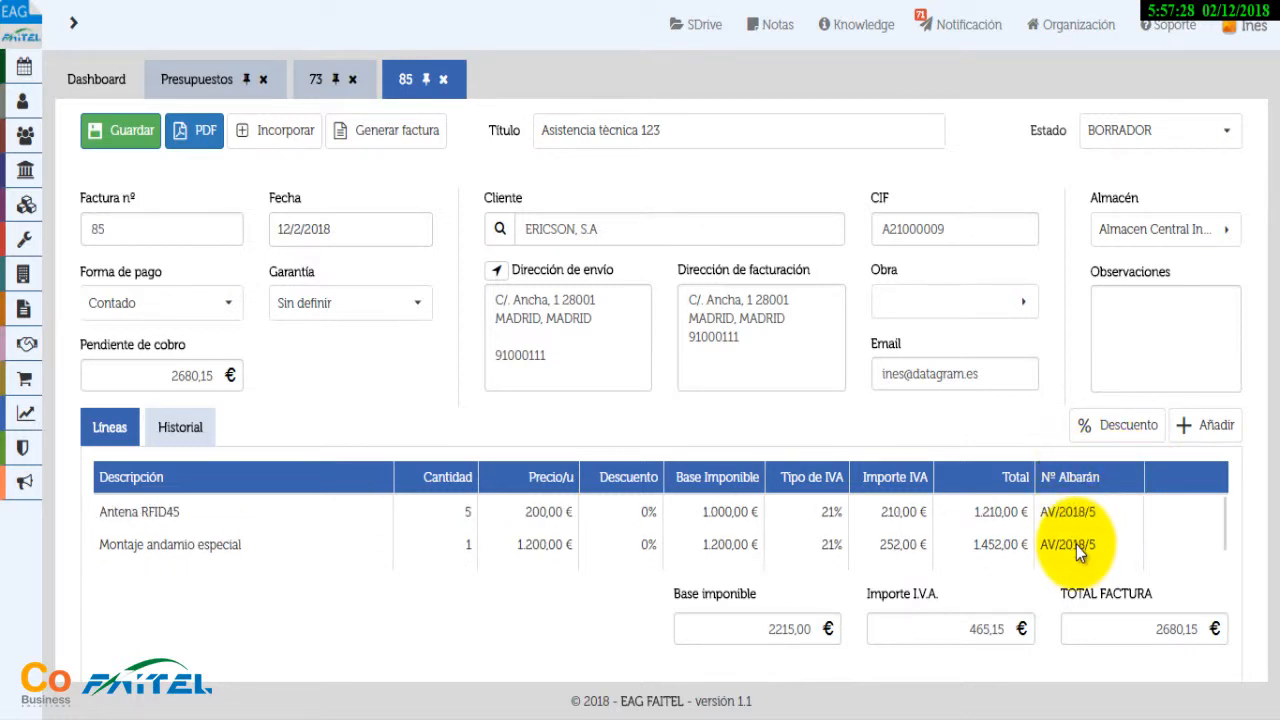
pyautogui.scroll(-1, 1076, 536)
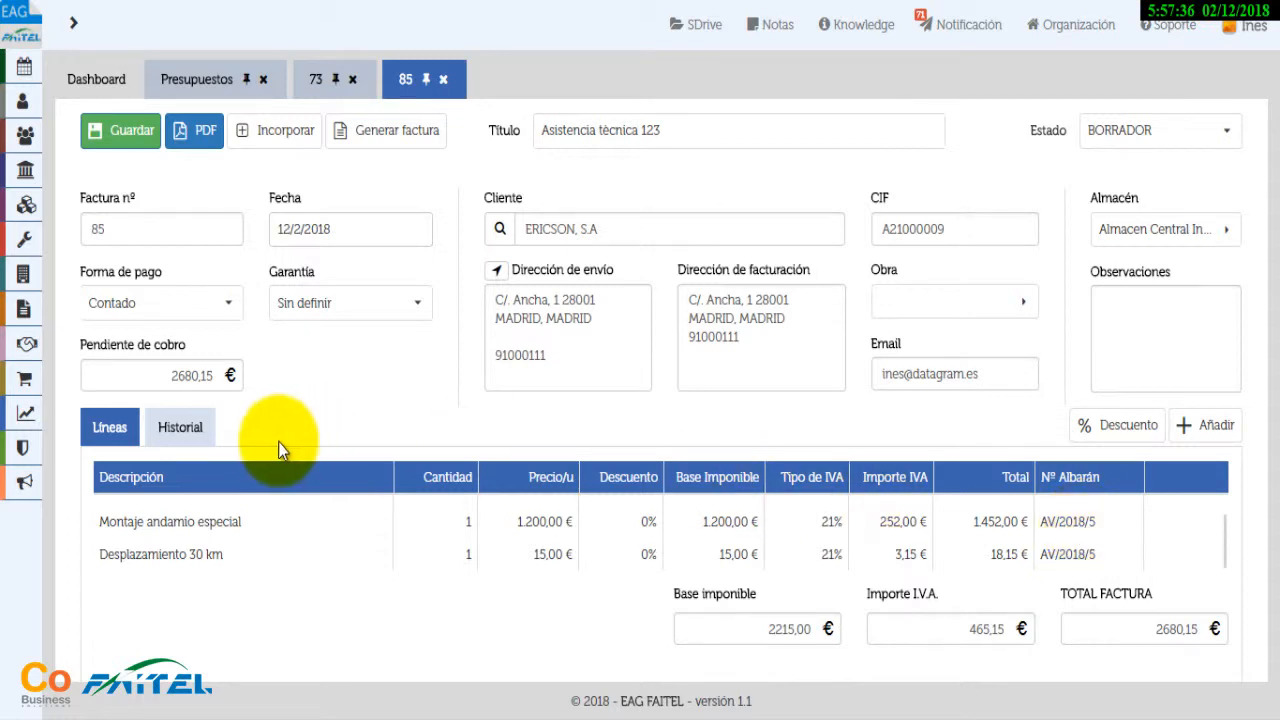
pyautogui.click(174, 437)
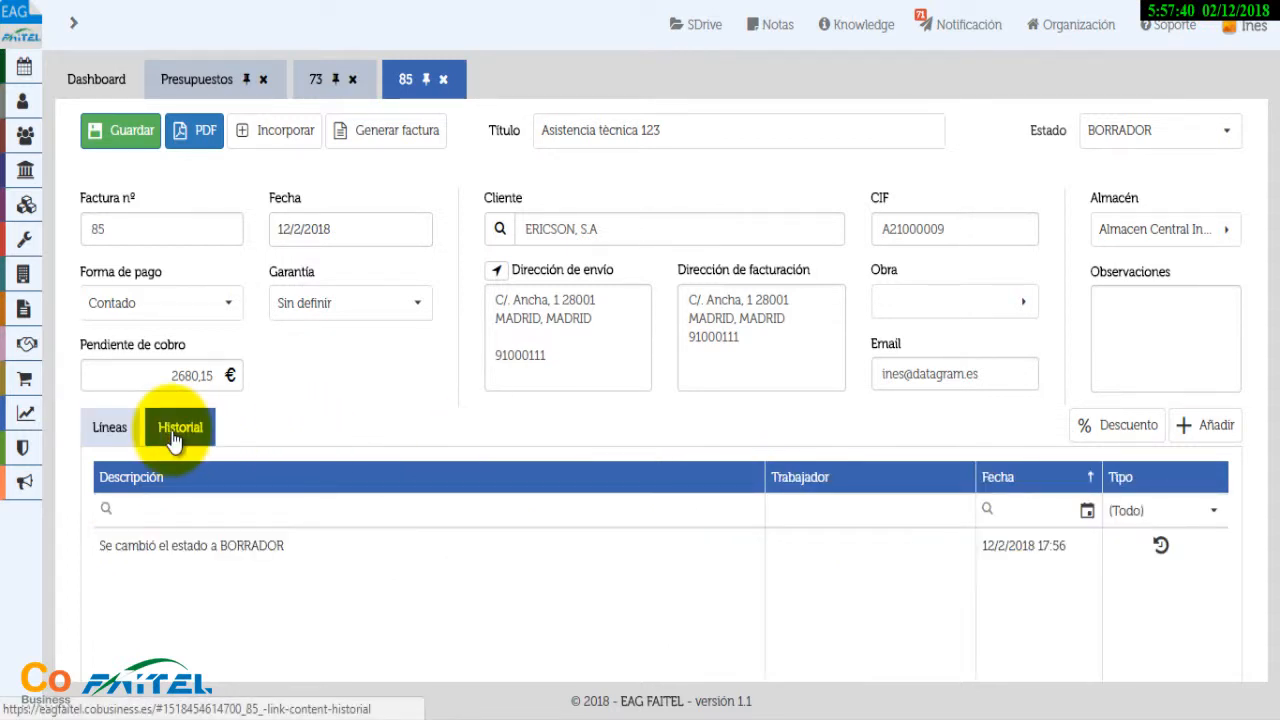
pyautogui.click(122, 432)
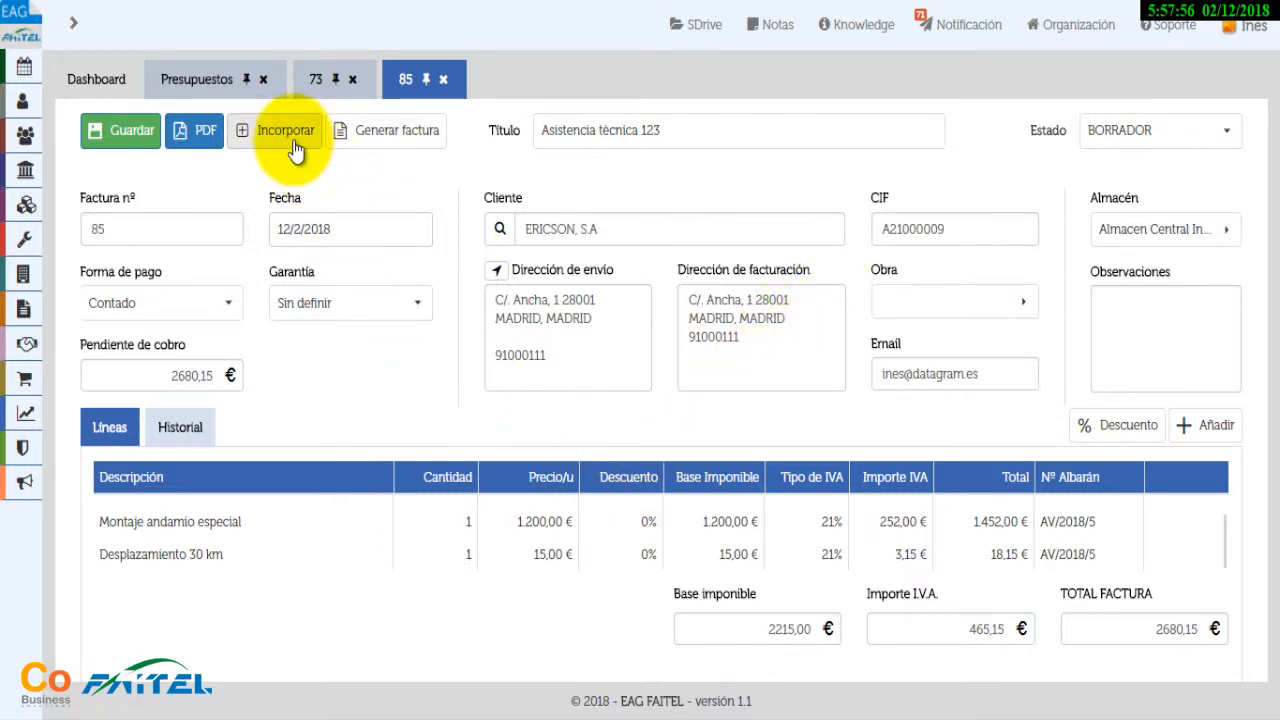
# Open Incorporar on invoice 85 and switch the source document type to Parte
pyautogui.click(295, 148)
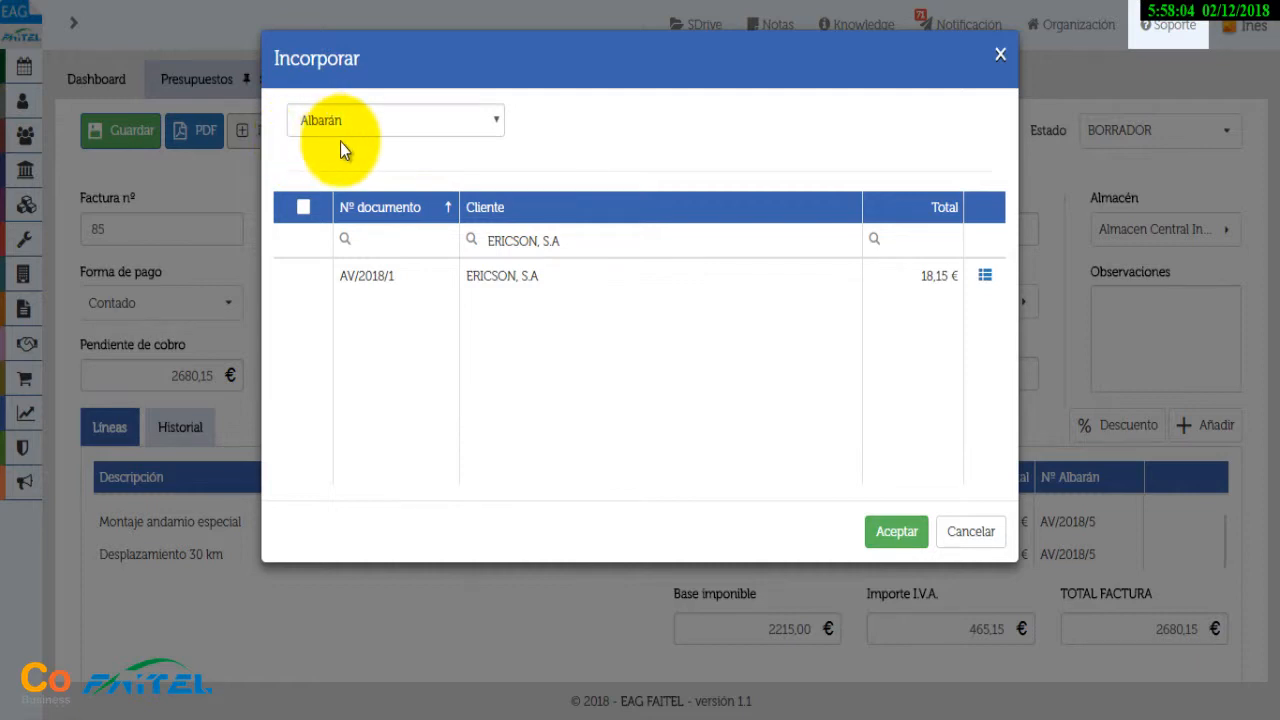
pyautogui.click(495, 122)
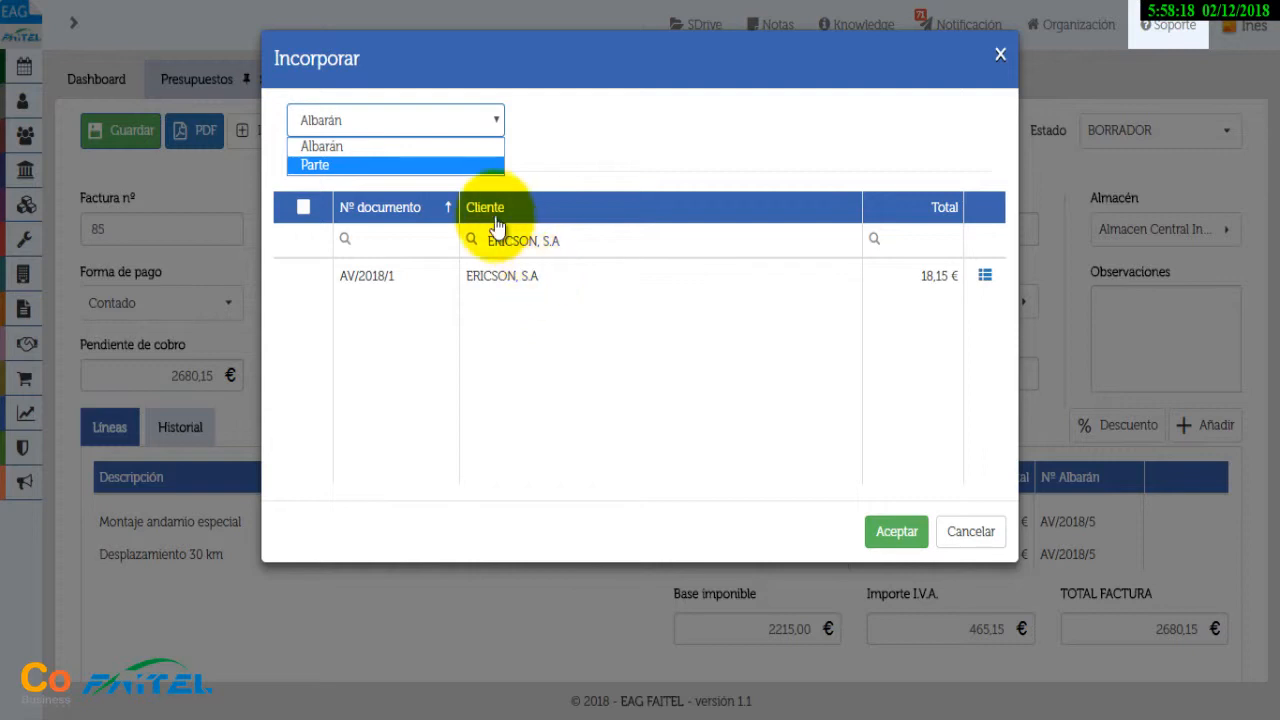
pyautogui.click(422, 150)
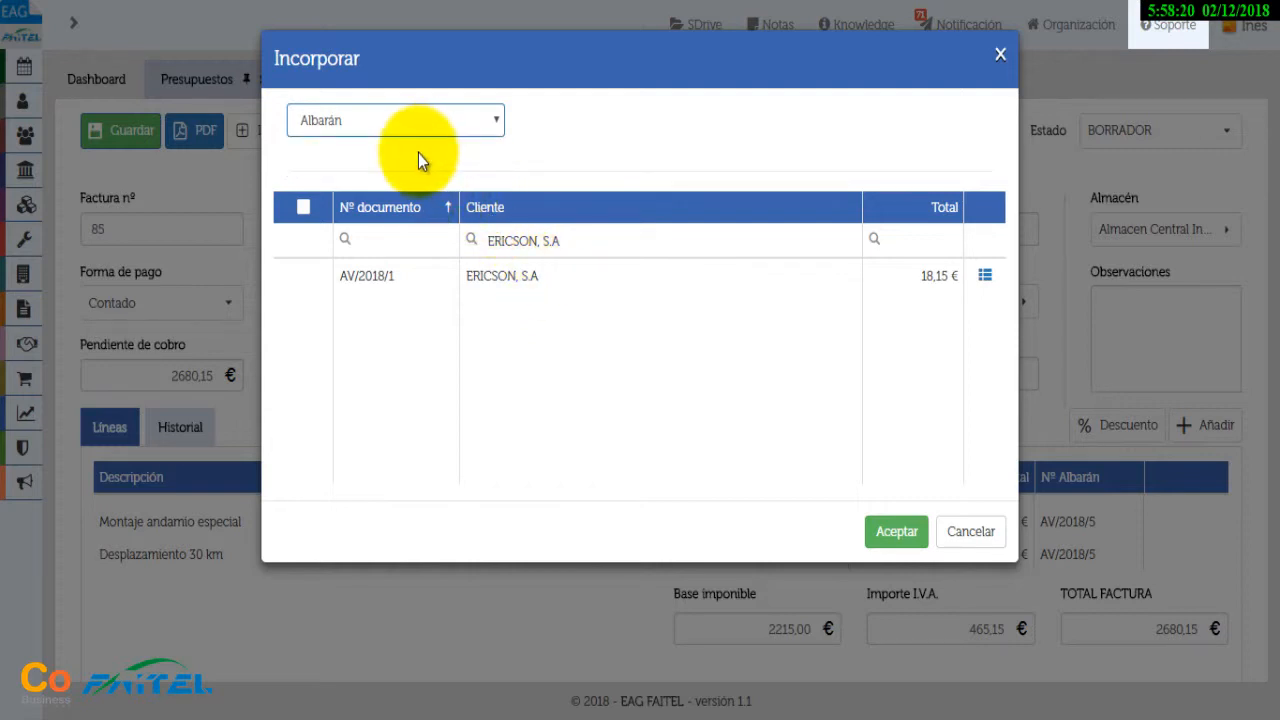
pyautogui.click(497, 120)
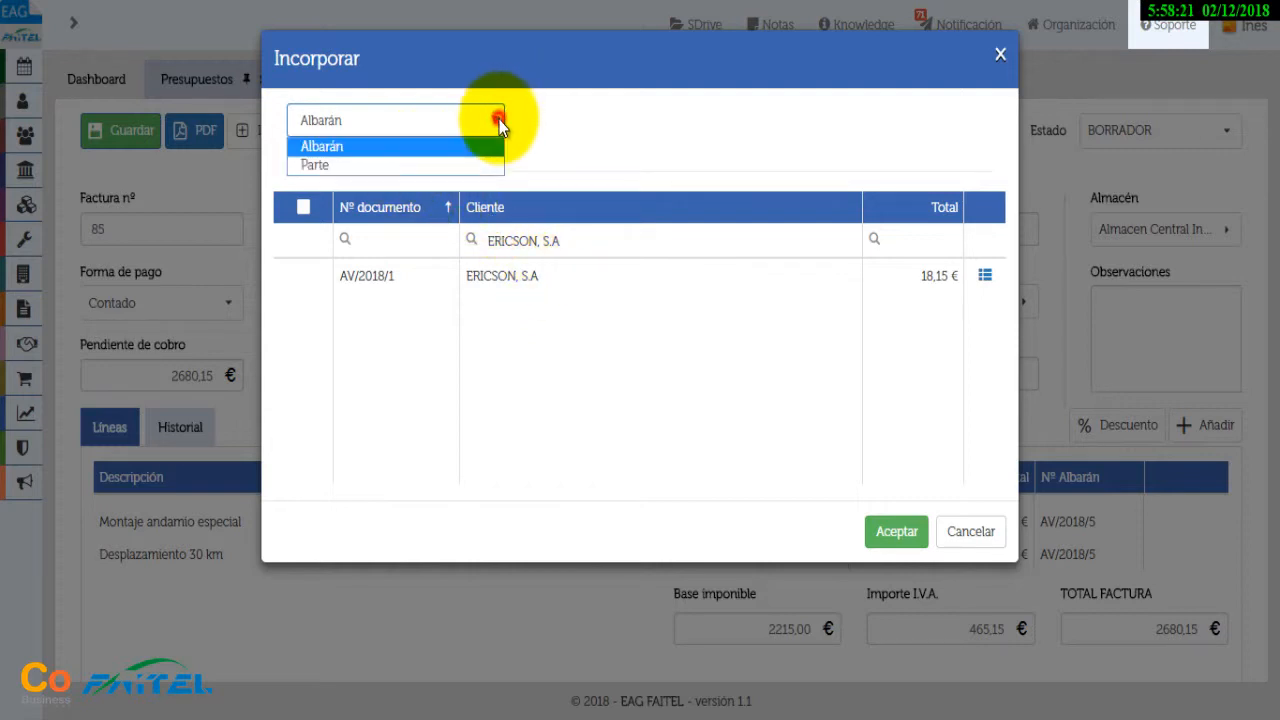
pyautogui.click(420, 165)
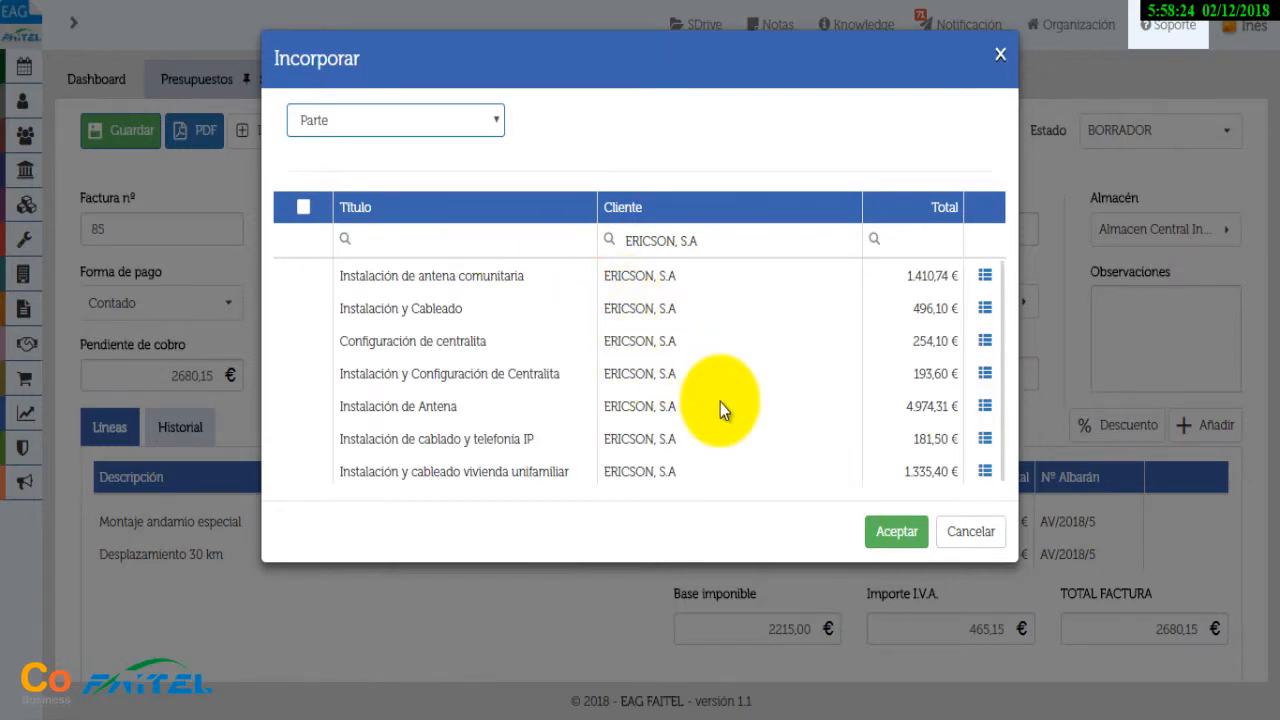
# Incorporate the Configuración de centralita work order, bringing the invoice total to 2814,25 €
pyautogui.click(303, 276)
pyautogui.click(304, 310)
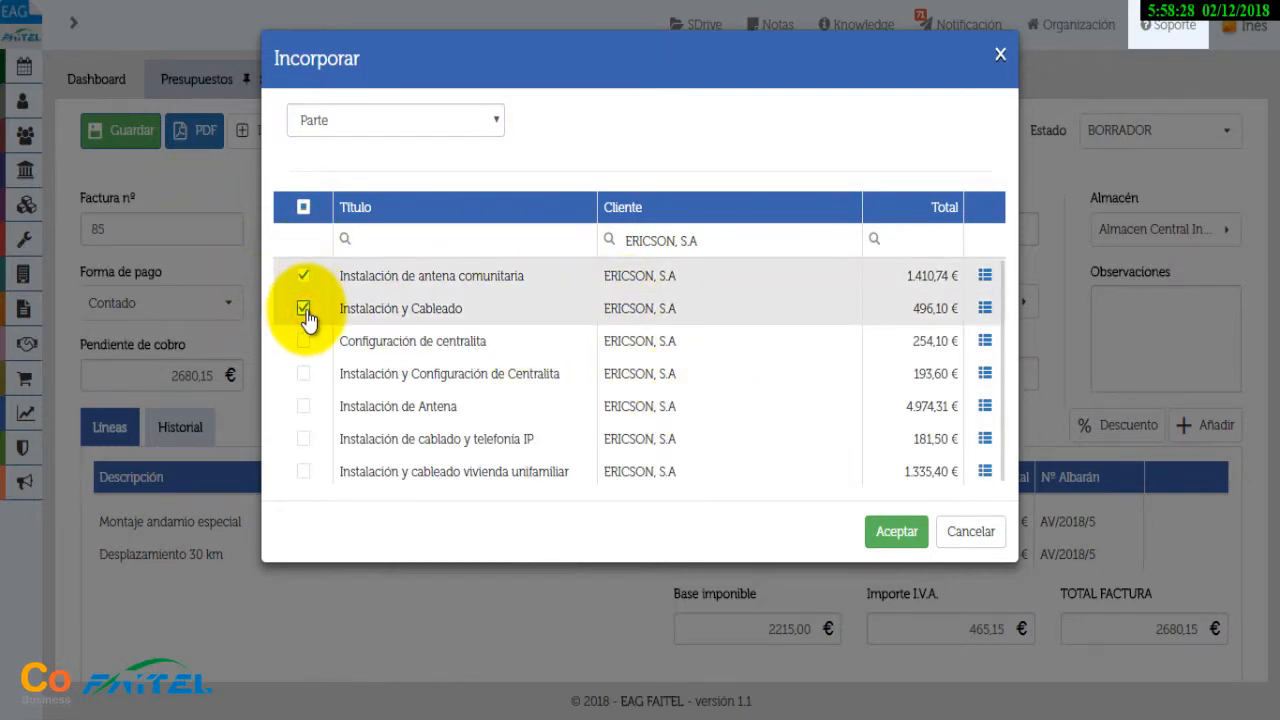
pyautogui.click(986, 281)
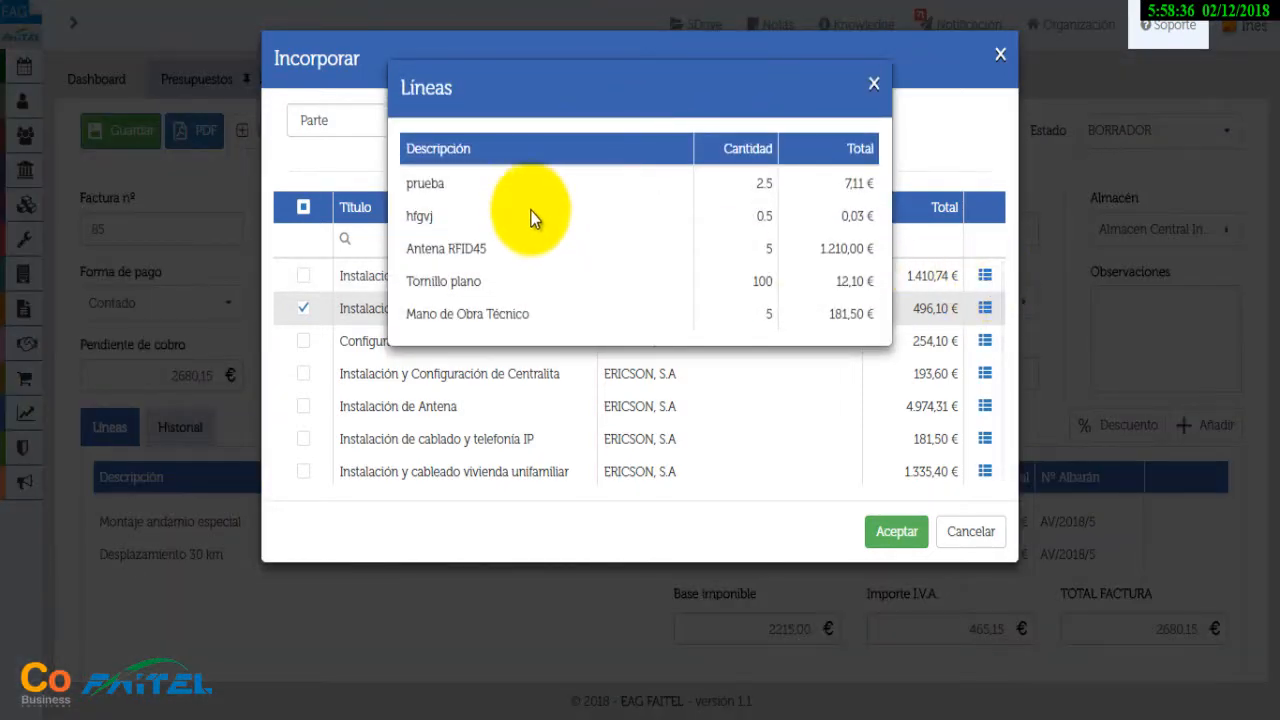
pyautogui.click(873, 85)
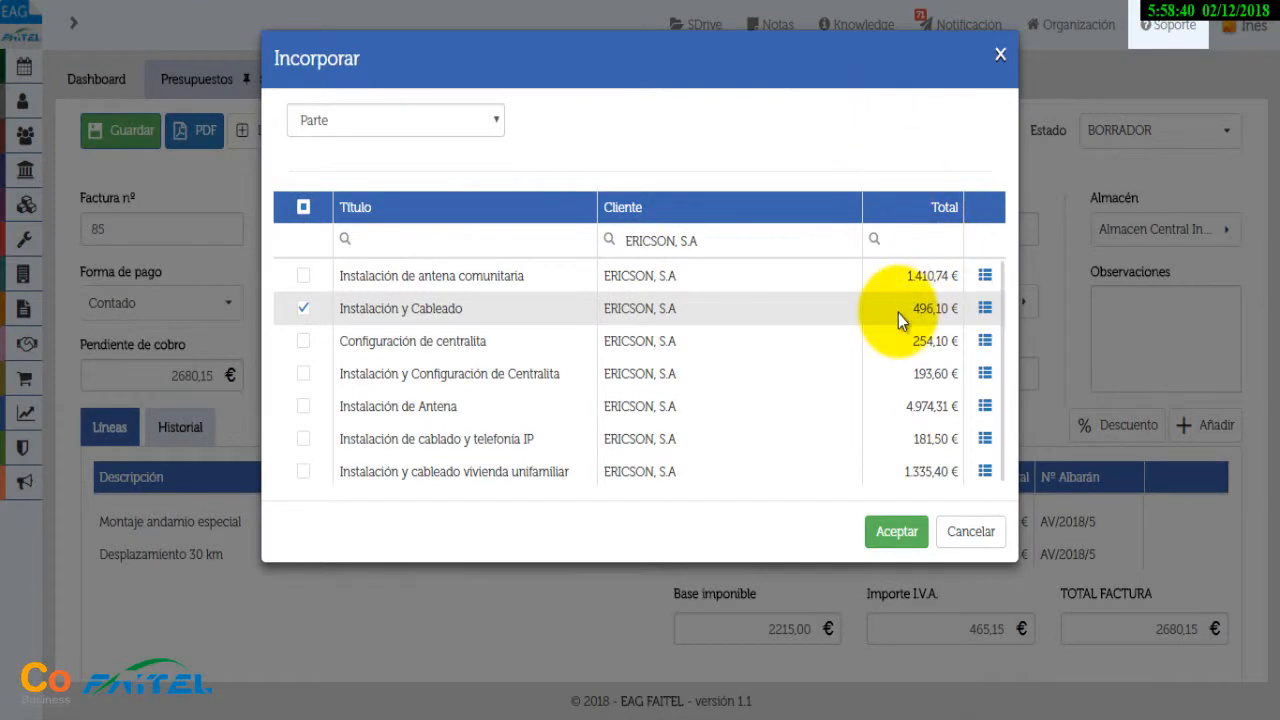
pyautogui.click(304, 341)
pyautogui.click(304, 310)
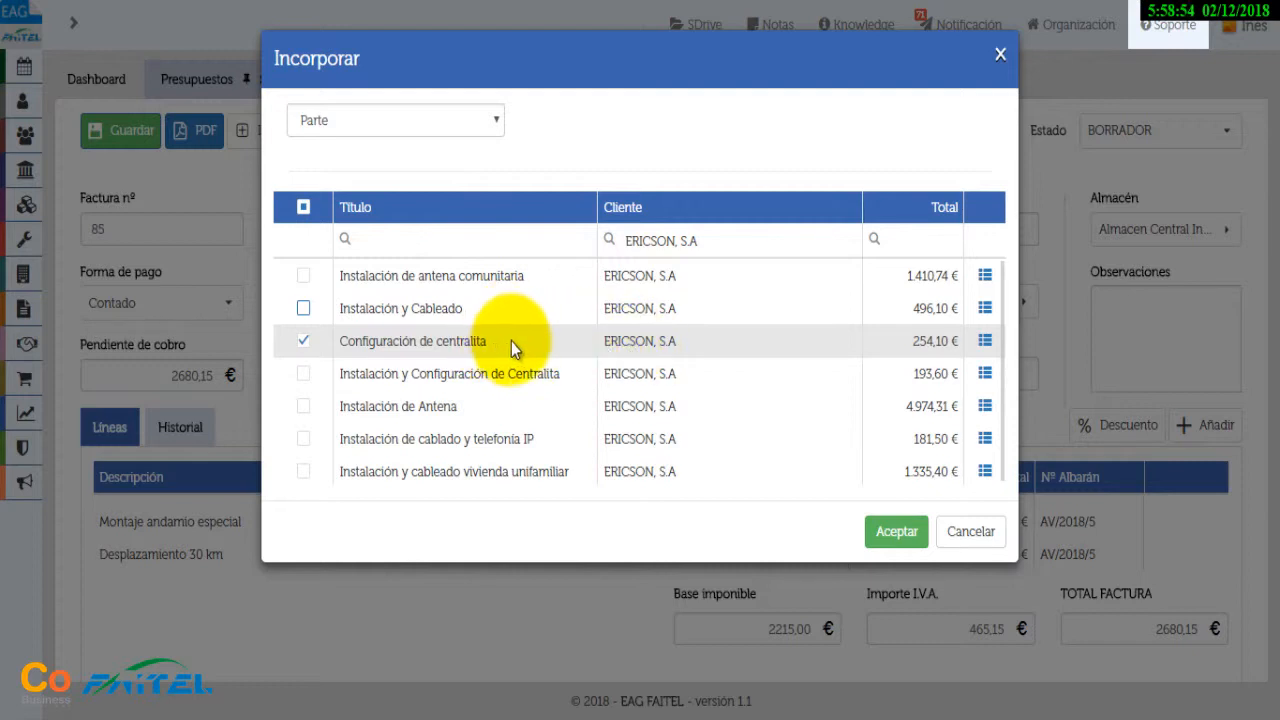
pyautogui.click(895, 534)
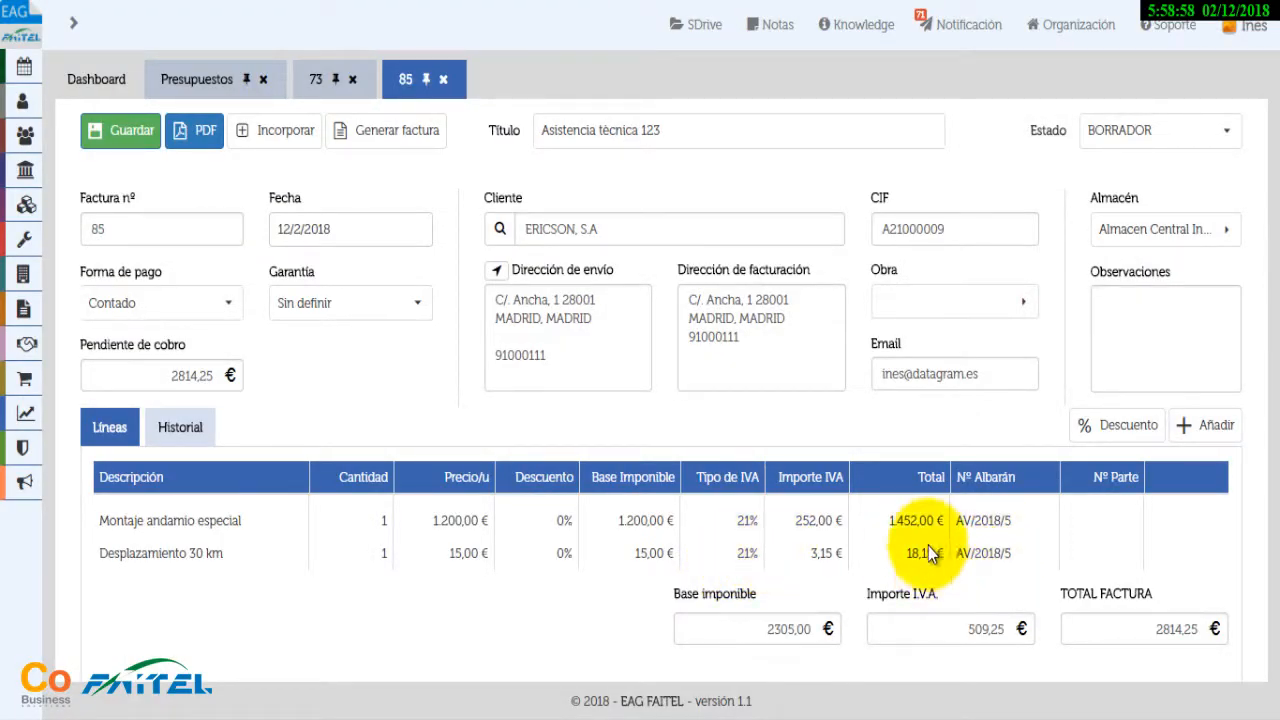
# Open work order 72 from its invoice line, then close it to return to invoice 85
pyautogui.scroll(-1, 928, 546)
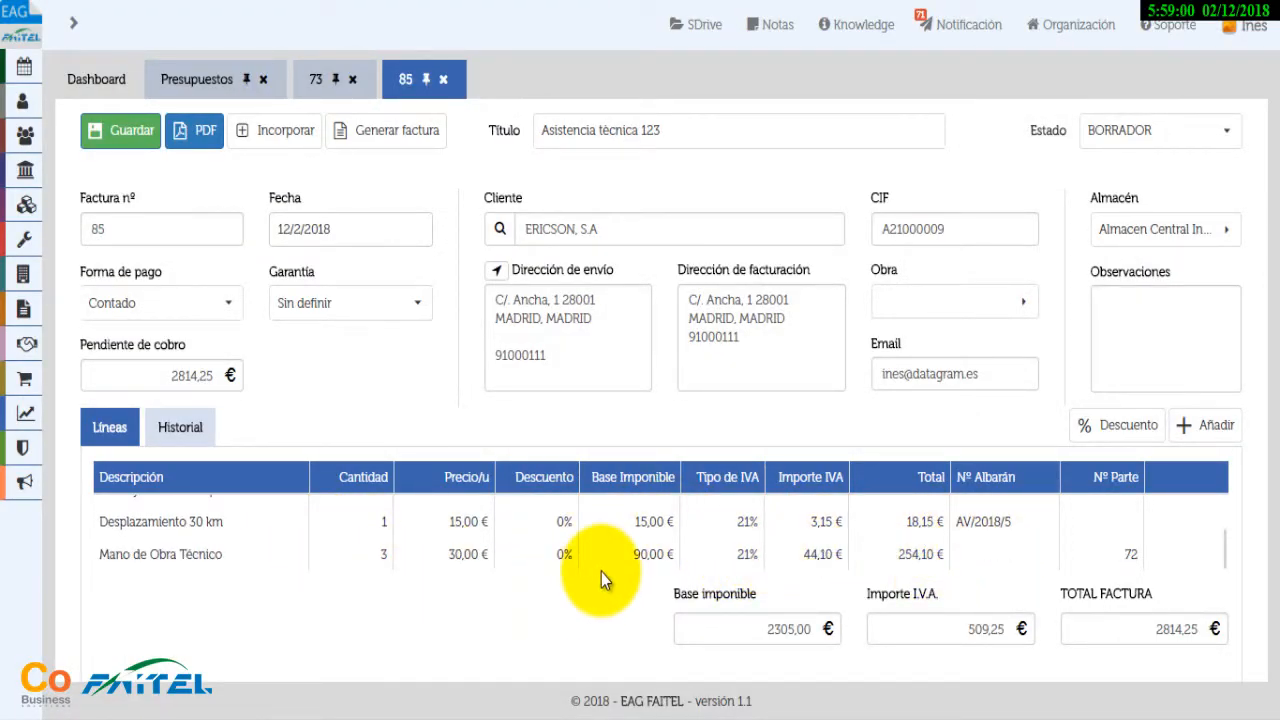
pyautogui.scroll(2, 645, 556)
pyautogui.scroll(-2, 648, 560)
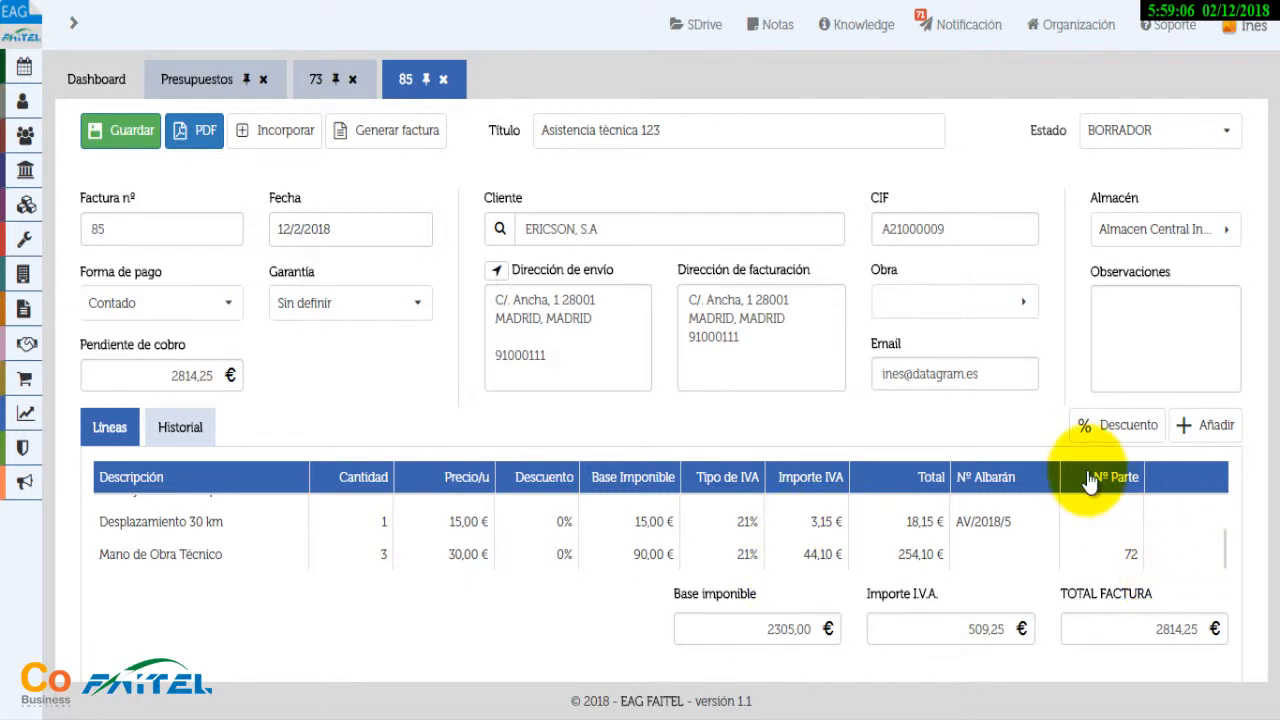
pyautogui.click(1131, 558)
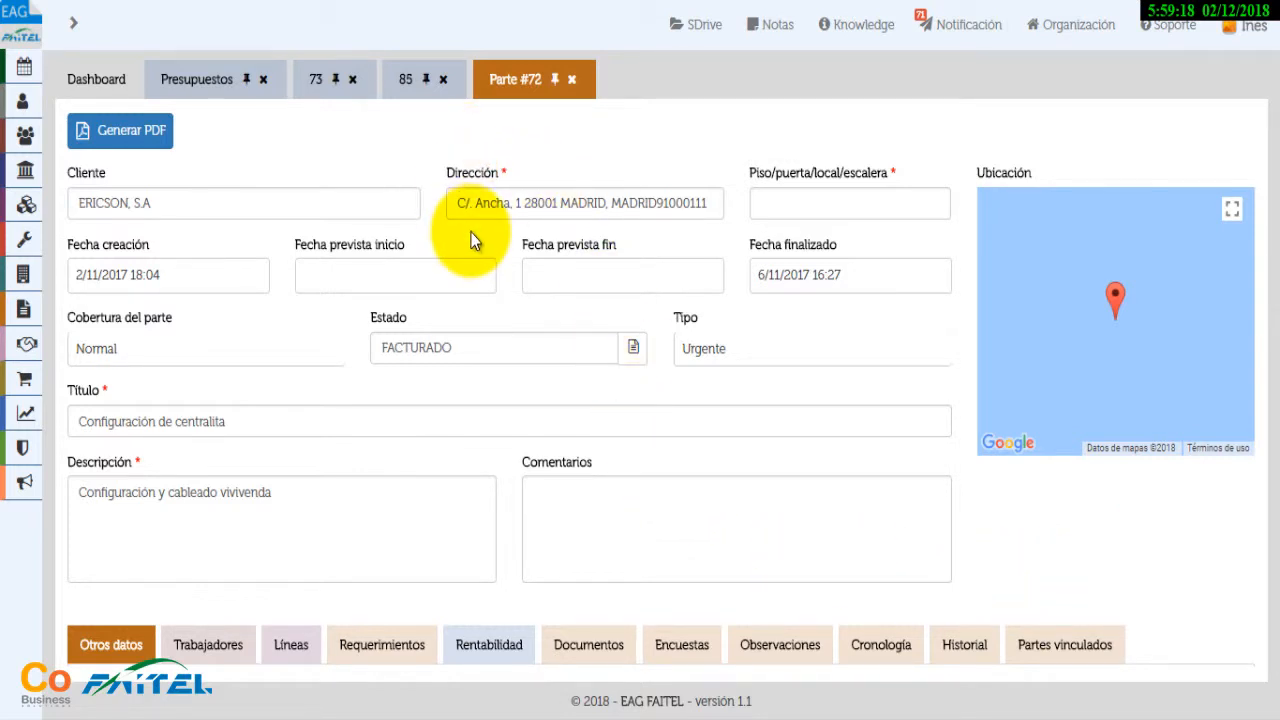
pyautogui.click(571, 80)
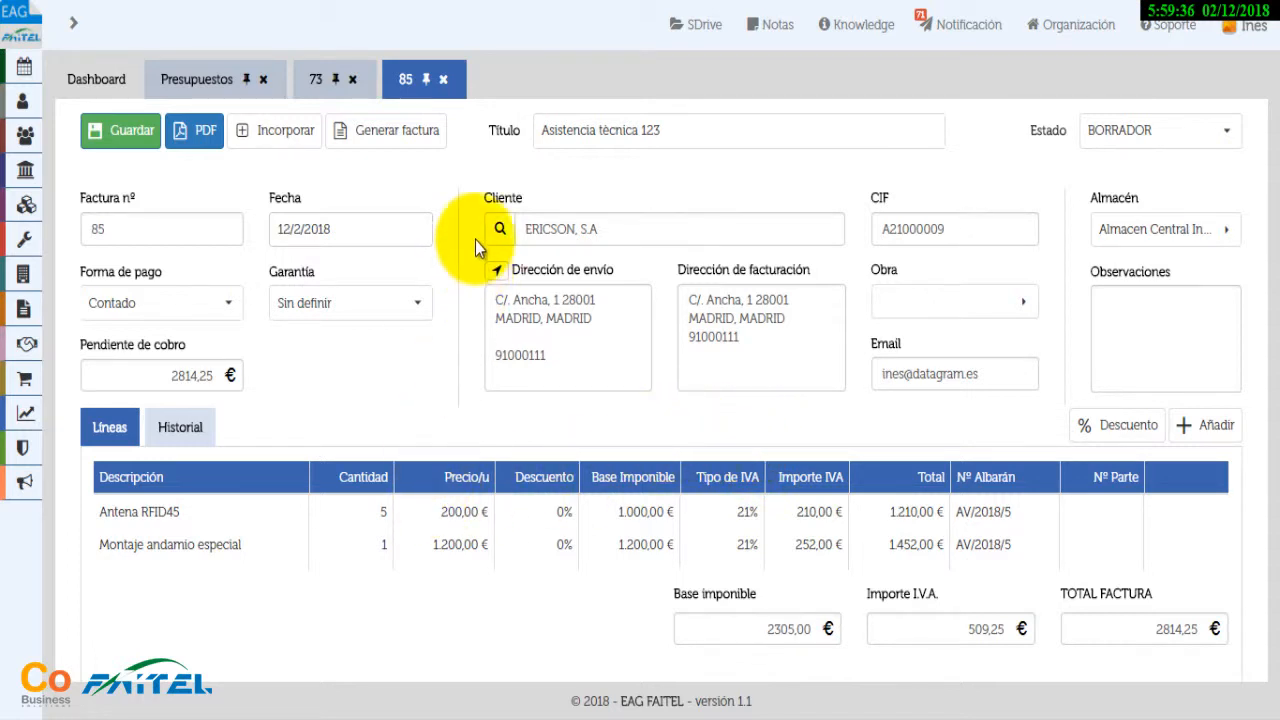
# Issue invoice 85 as A/2018/2 by confirming the state change and choosing counter A
pyautogui.click(417, 138)
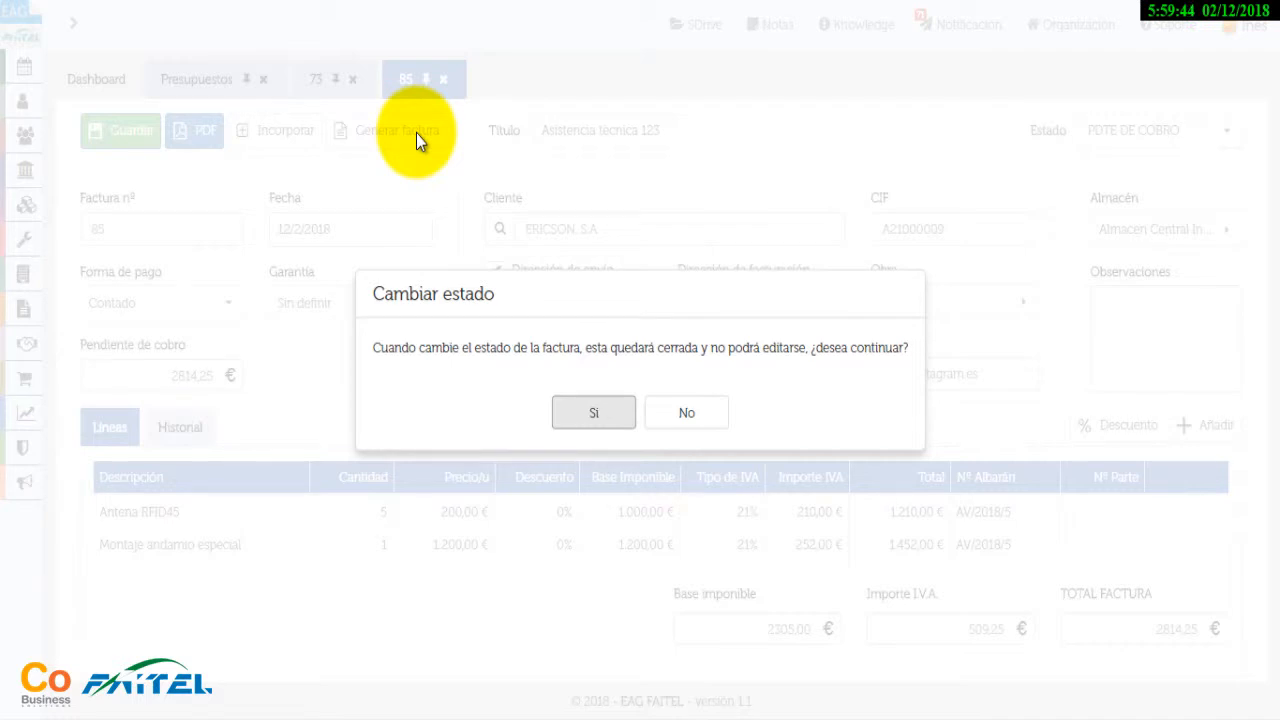
pyautogui.click(584, 418)
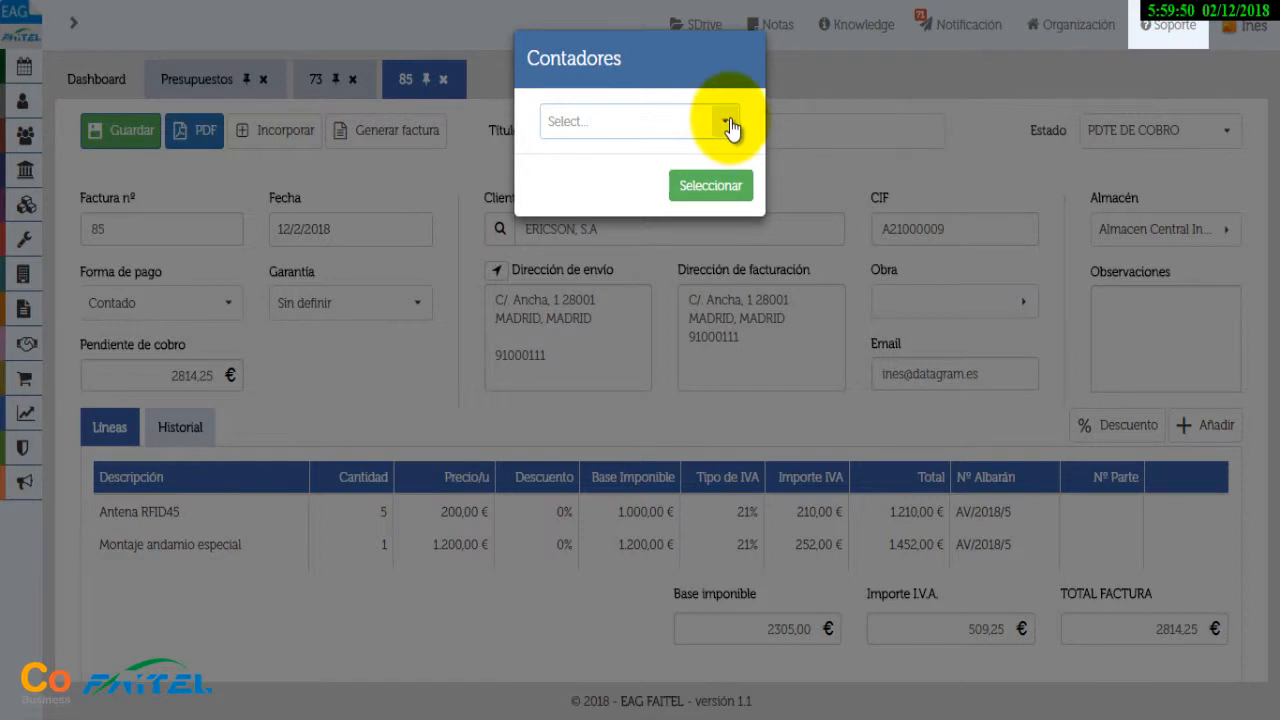
pyautogui.click(728, 122)
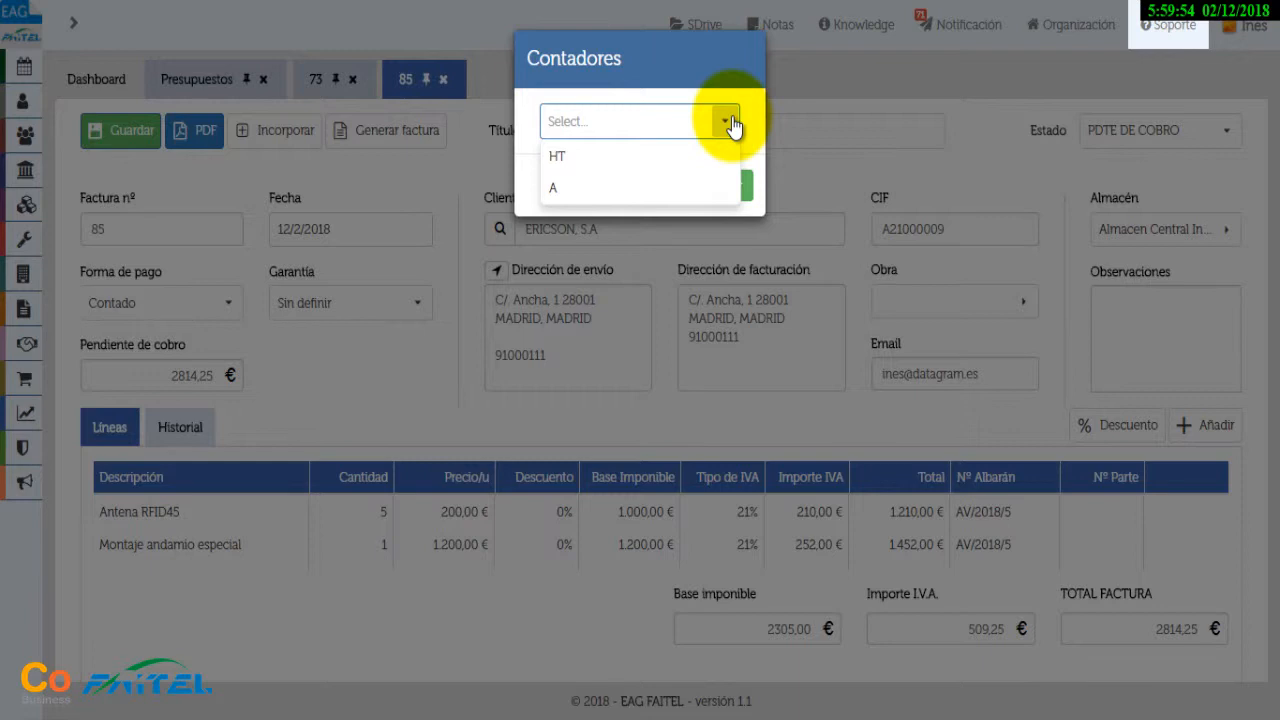
pyautogui.click(590, 186)
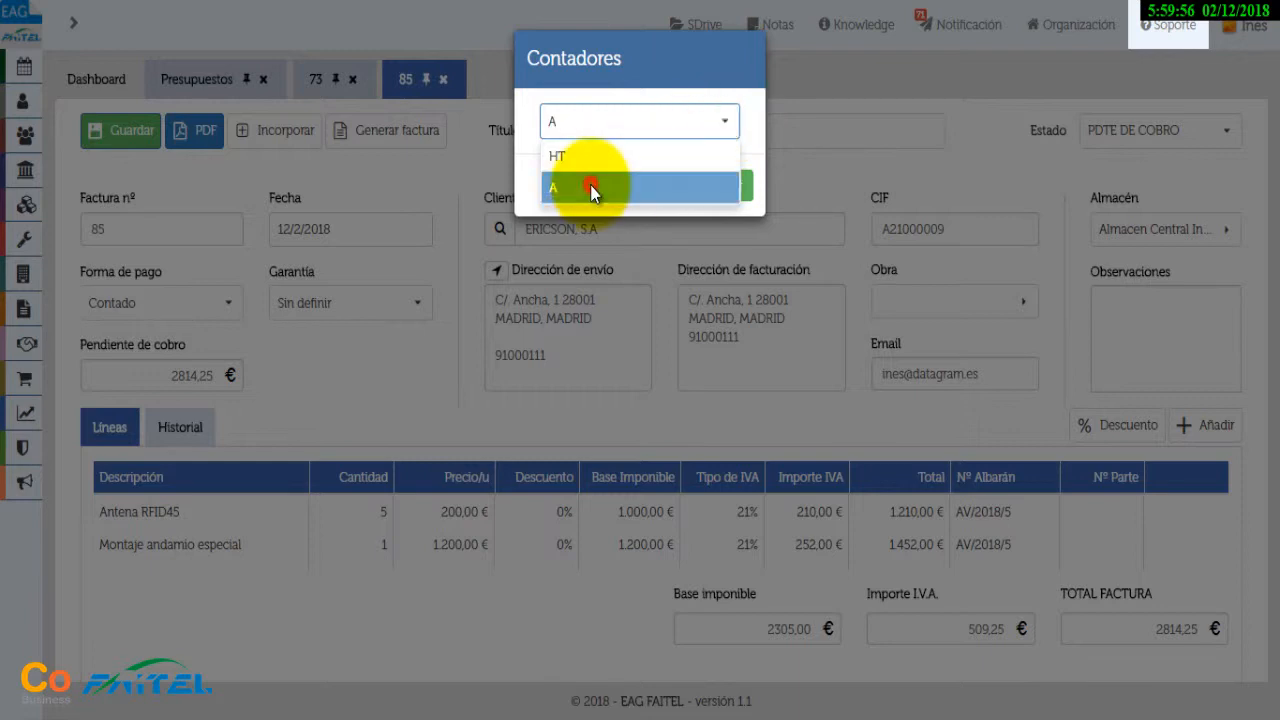
pyautogui.click(710, 186)
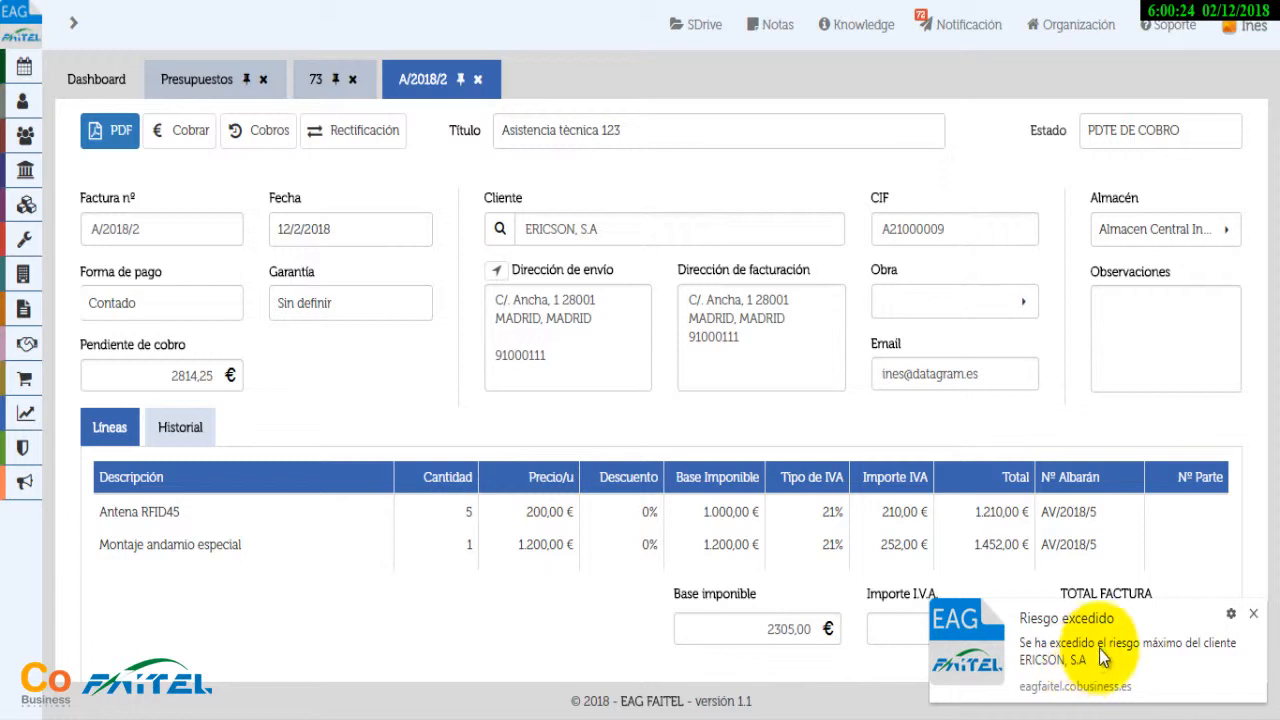
# Dismiss the Riesgo excedido warning and close the 73 and Presupuestos tabs
pyautogui.click(1253, 613)
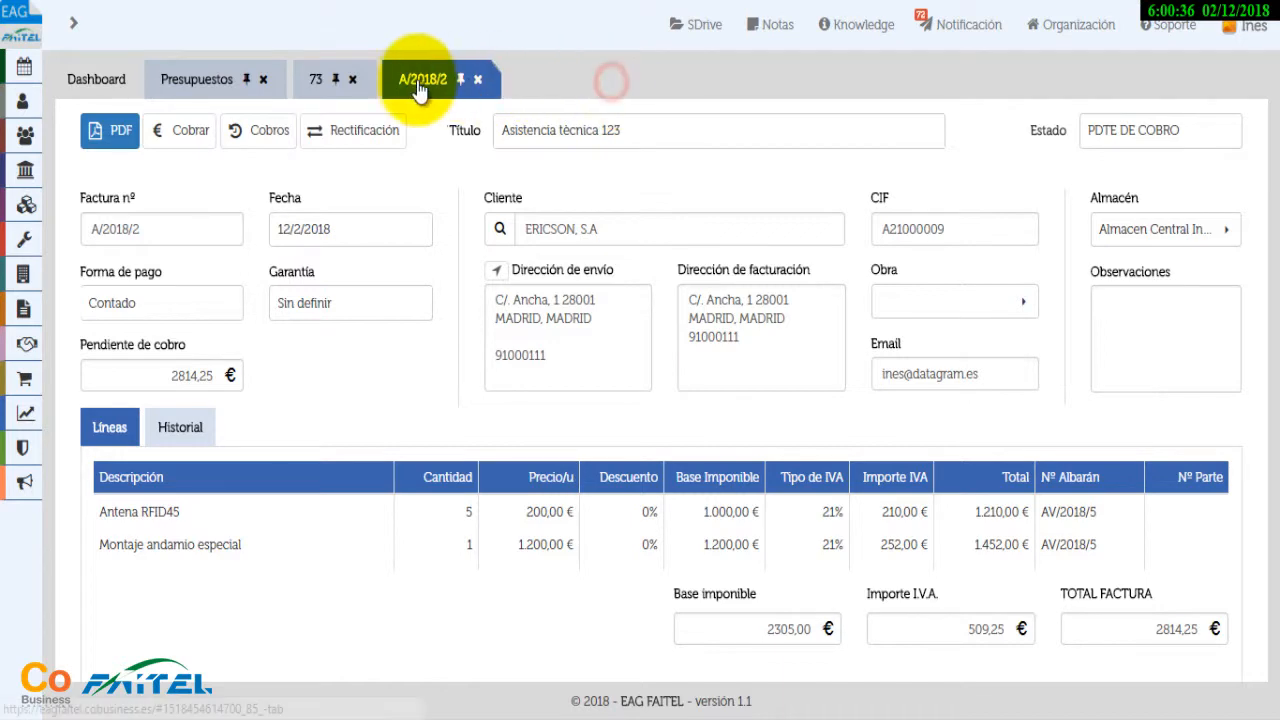
pyautogui.click(352, 79)
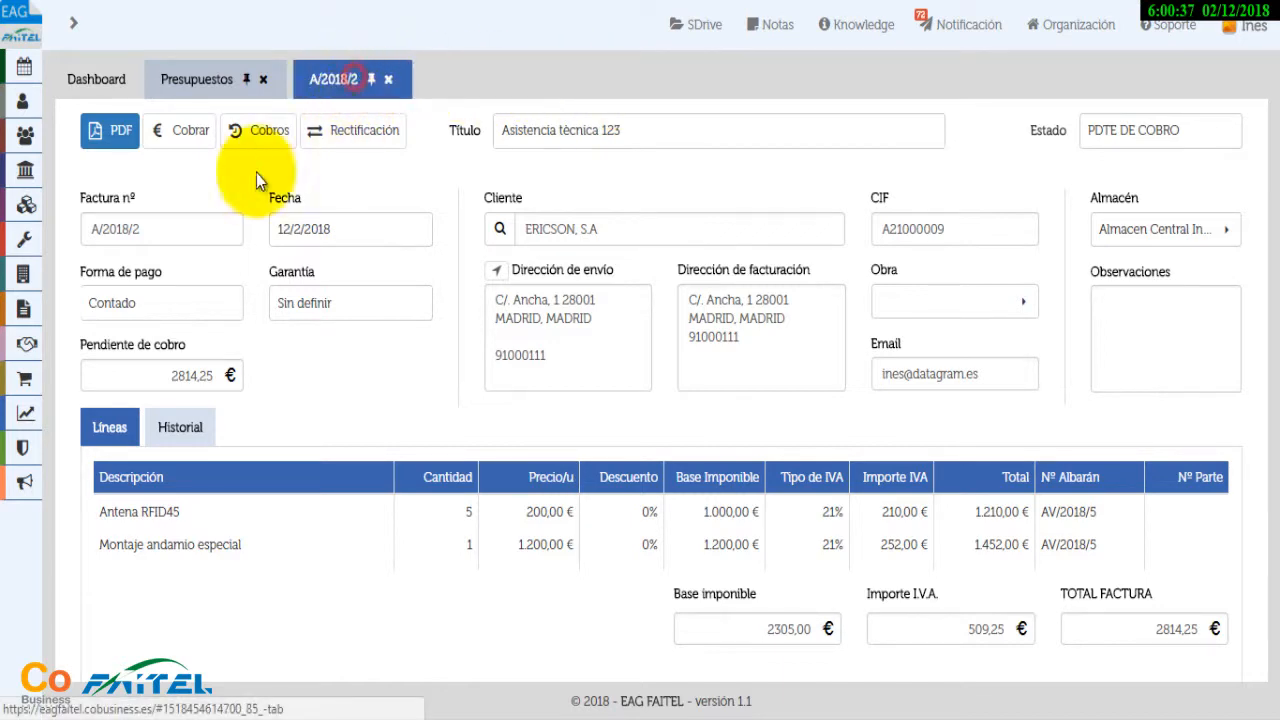
pyautogui.click(252, 79)
pyautogui.click(263, 79)
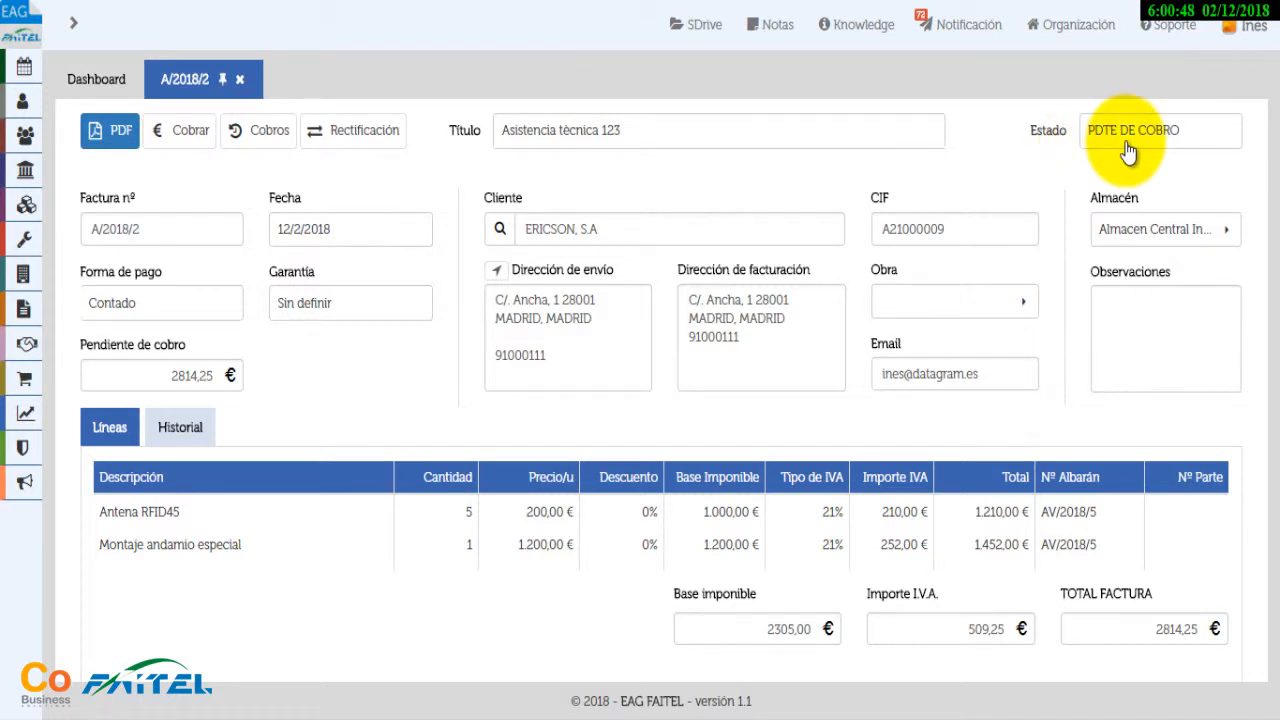
pyautogui.click(112, 132)
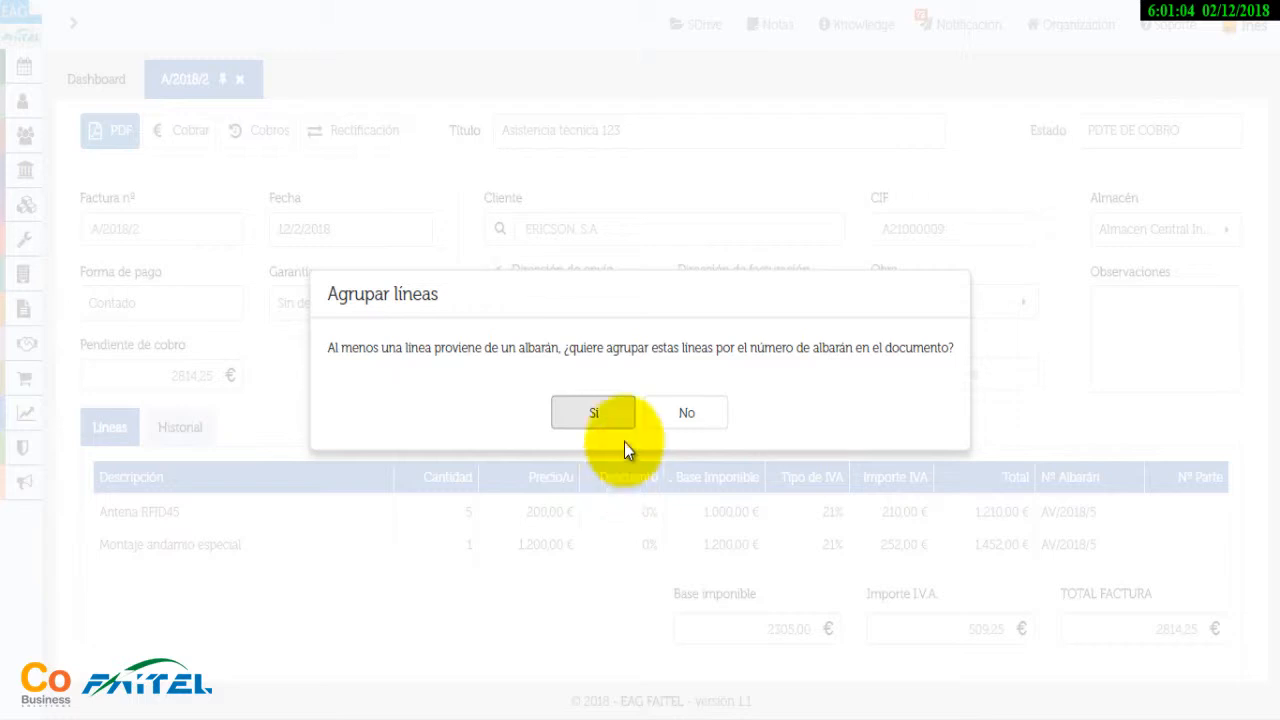
pyautogui.click(613, 416)
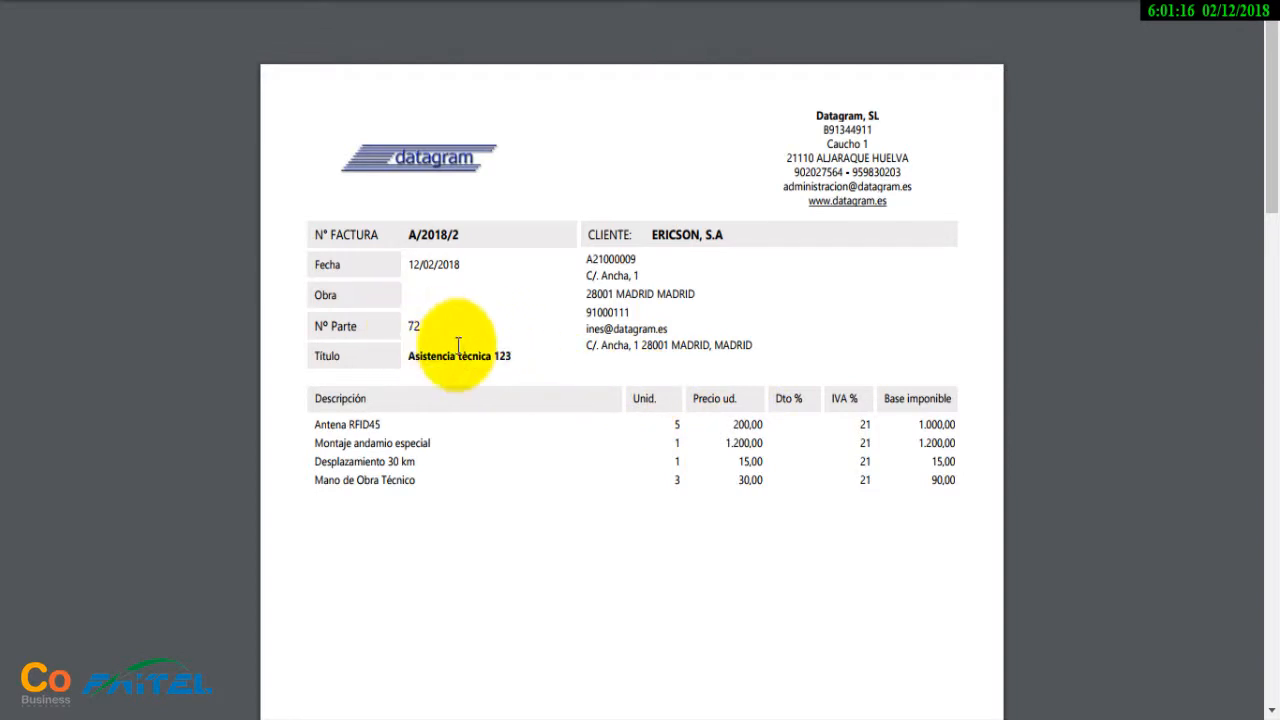
pyautogui.scroll(-8, 526, 388)
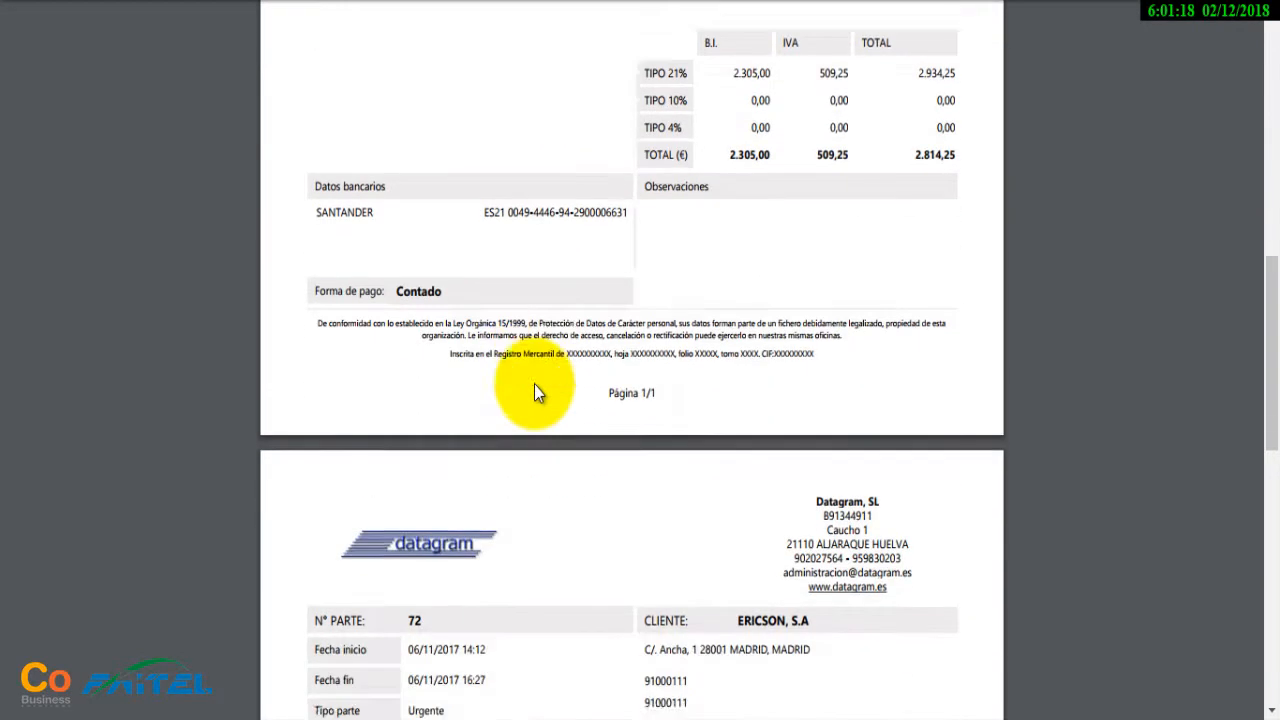
pyautogui.scroll(-3, 534, 392)
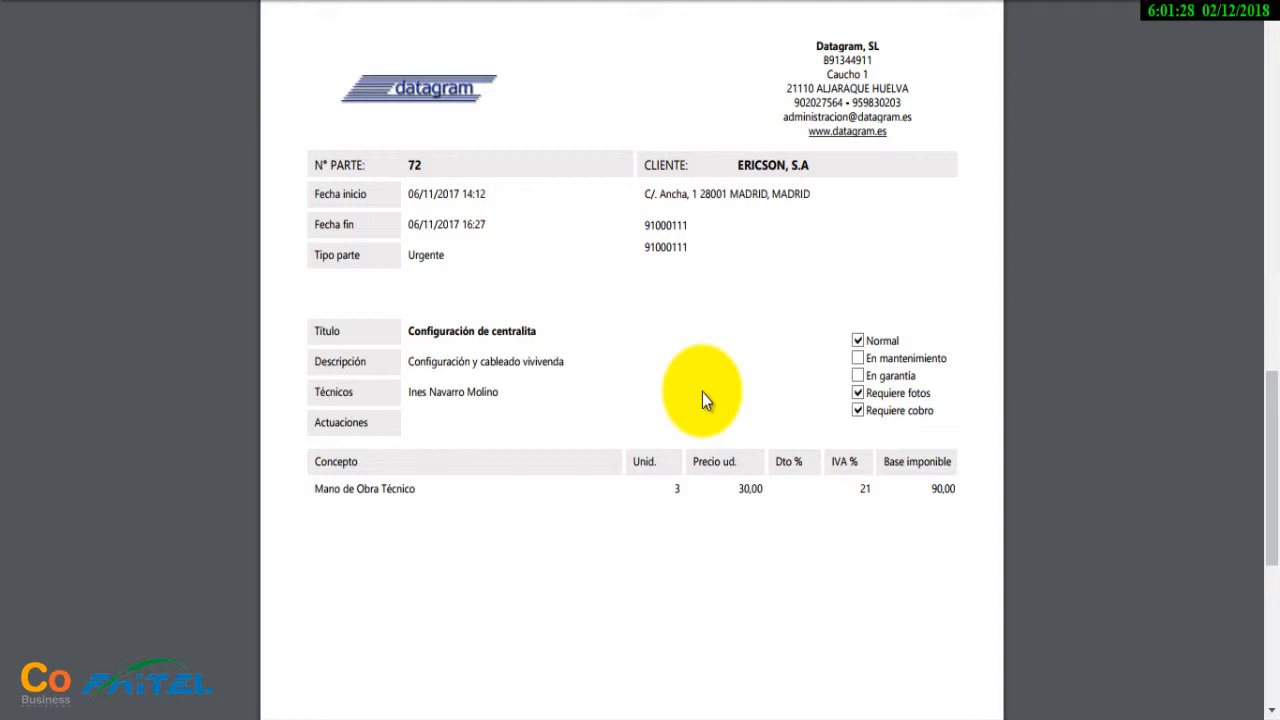
pyautogui.scroll(-10, 695, 366)
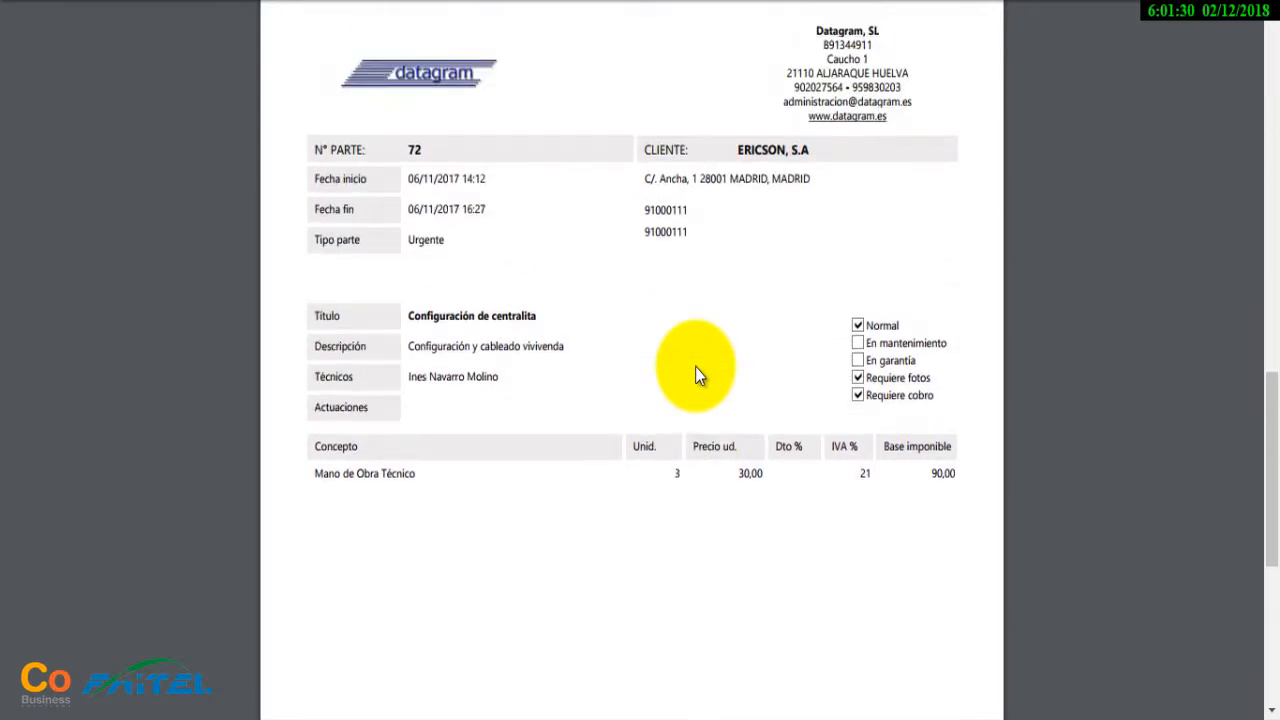
pyautogui.scroll(15, 695, 366)
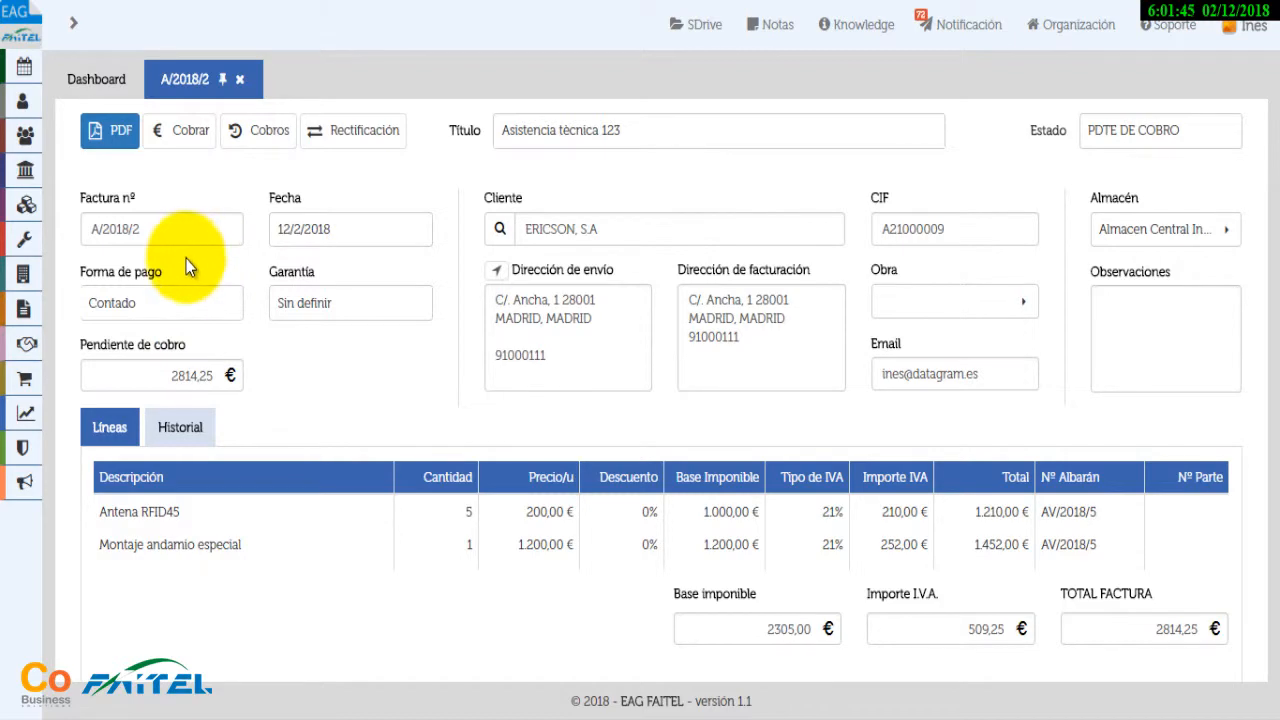
# Save a 2000 € Cobrar payment, checking the Cobros list before and after
pyautogui.click(238, 137)
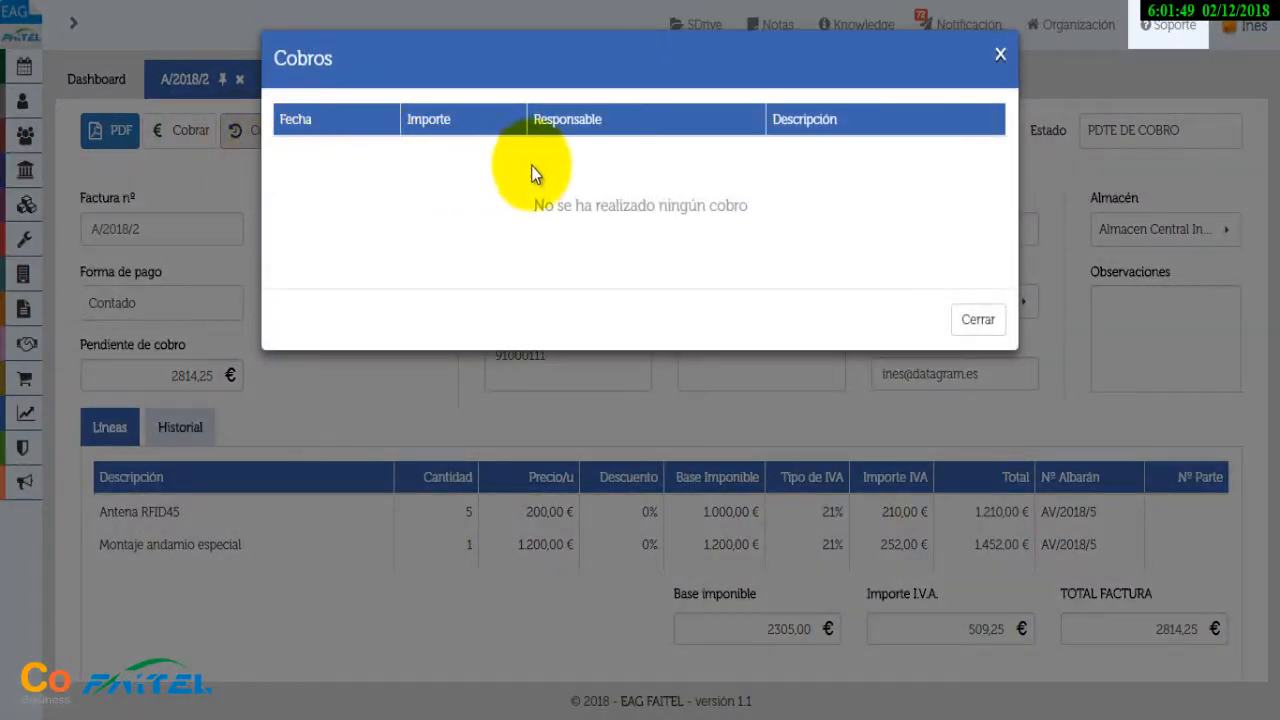
pyautogui.click(1001, 57)
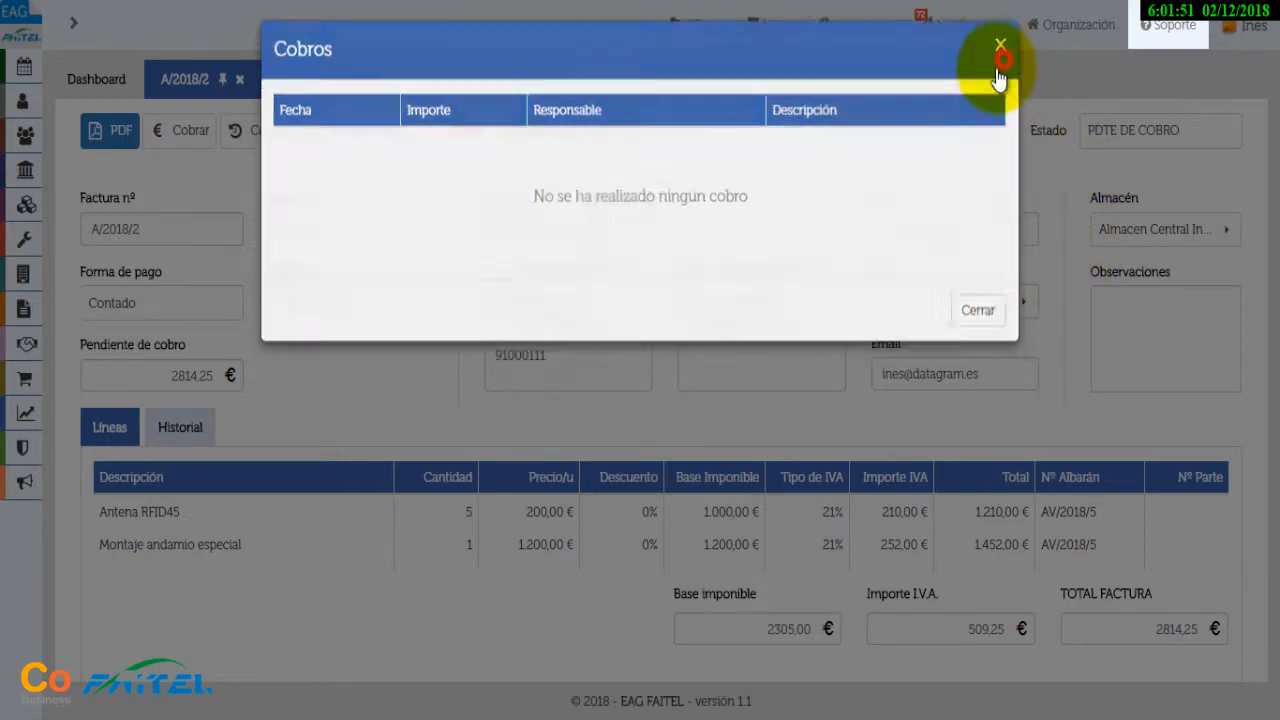
pyautogui.click(188, 131)
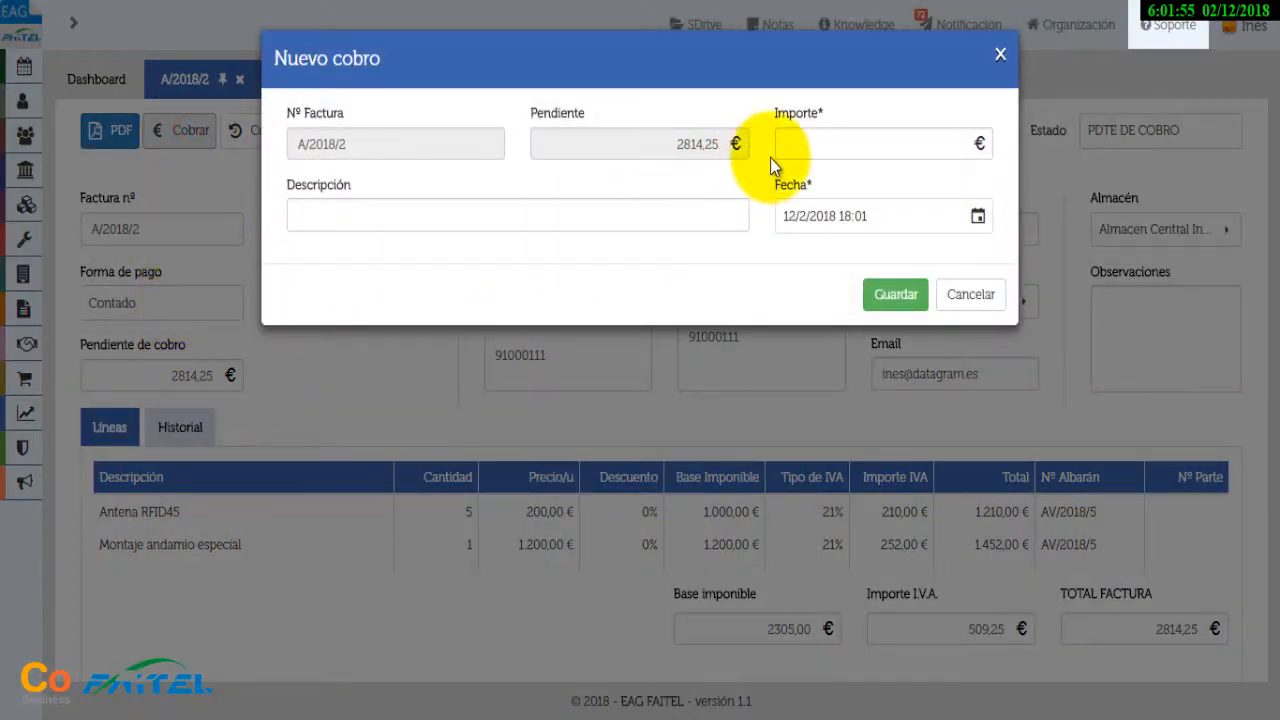
pyautogui.click(826, 147)
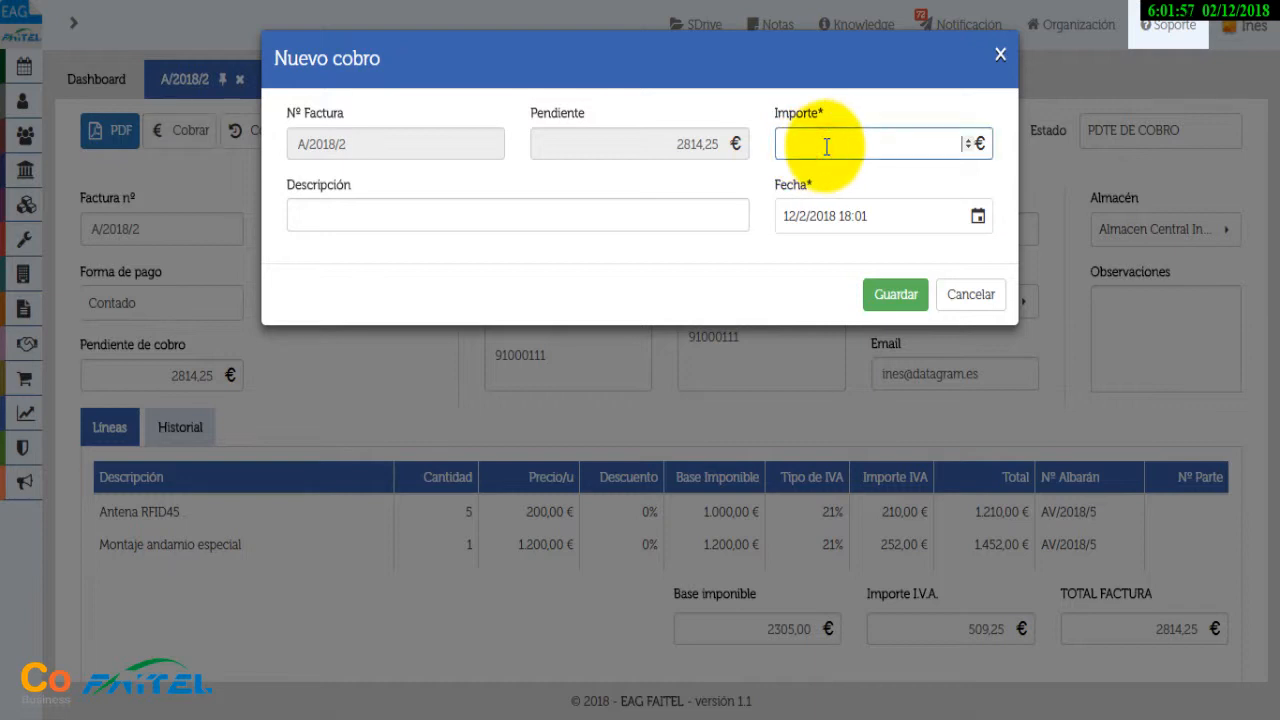
pyautogui.write('2000')
pyautogui.press('Tab')
pyautogui.click(900, 294)
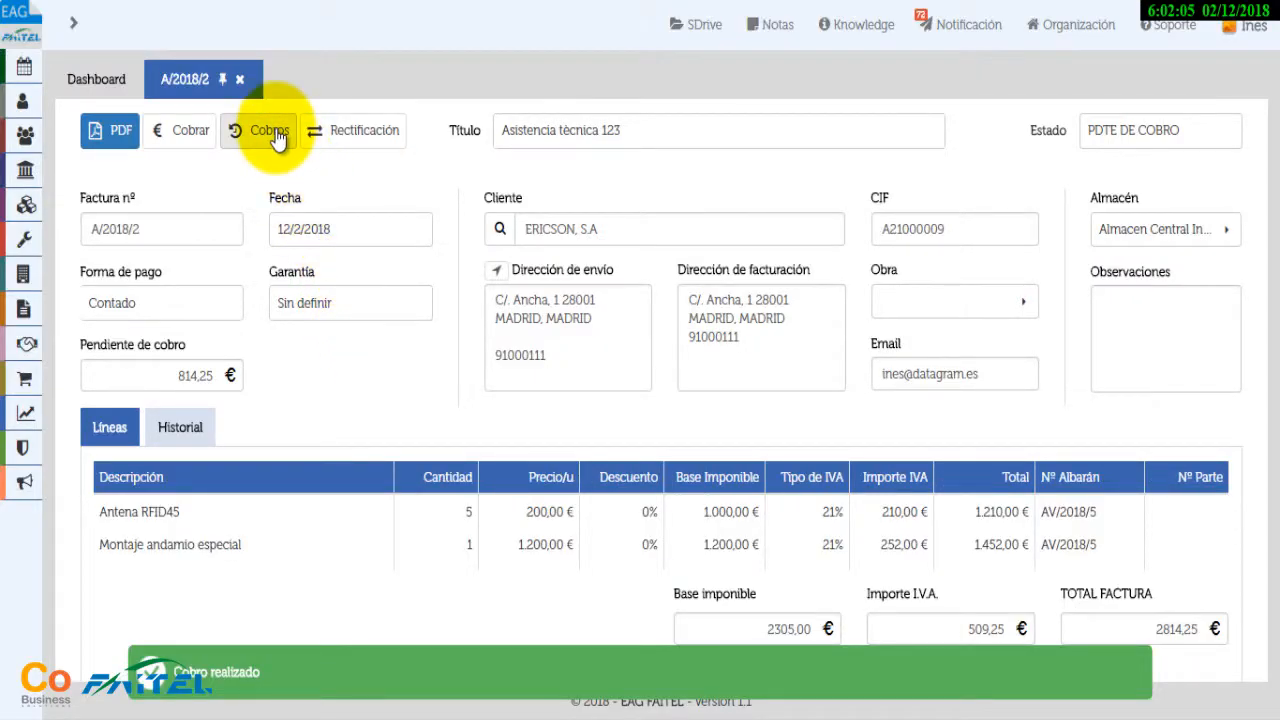
pyautogui.click(272, 132)
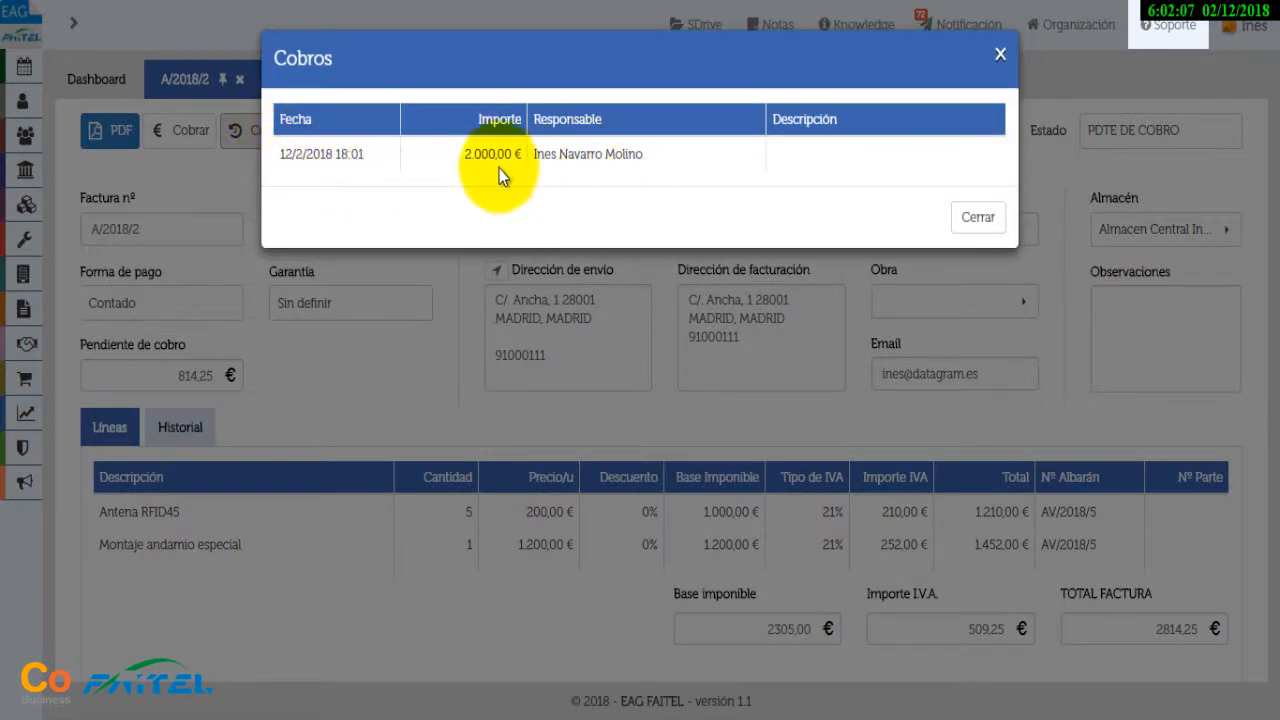
pyautogui.click(997, 55)
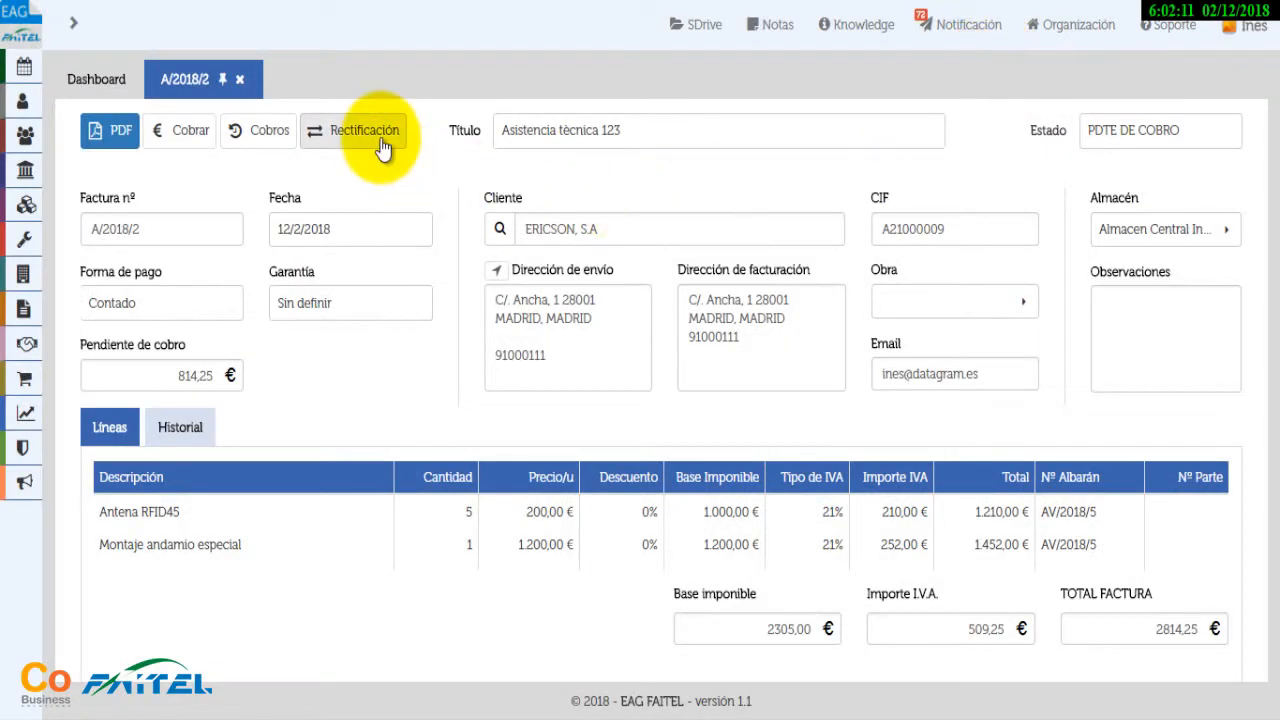